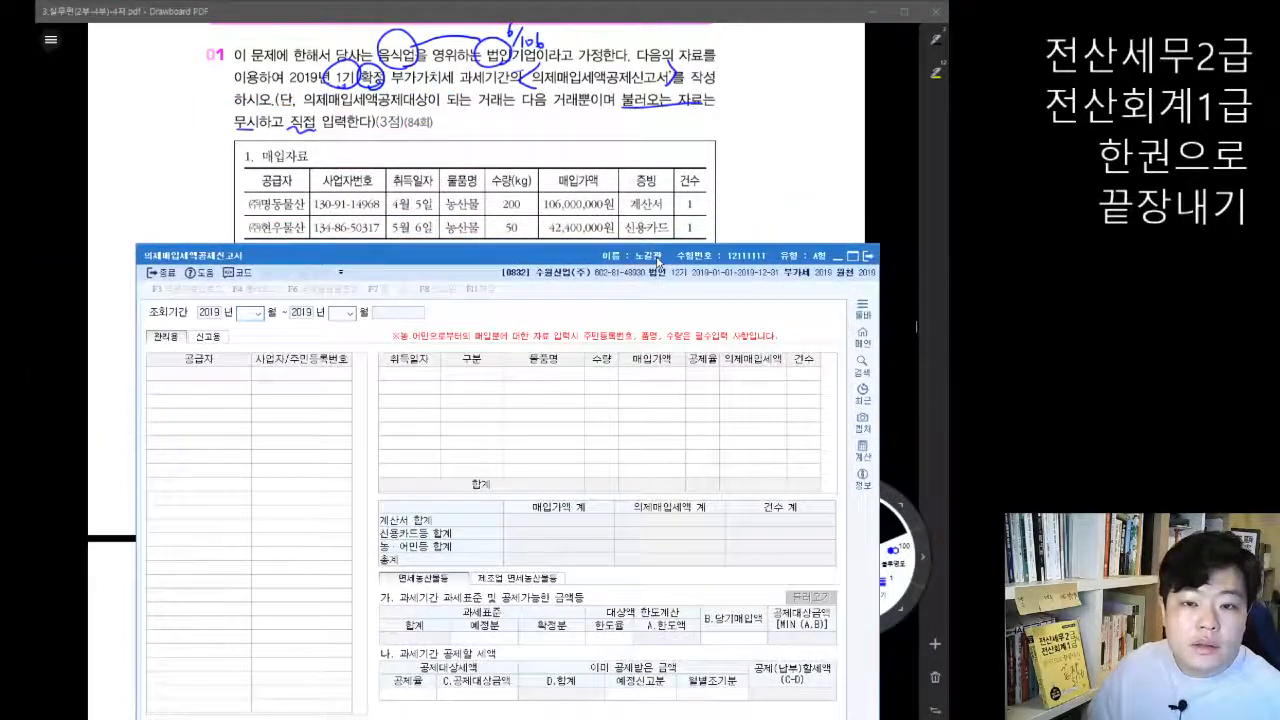
Step: Place the 의제매입세액공제신고서 window just below the 매입자료 table of problem 01 in the PDF so both are readable
left_click(898, 190)
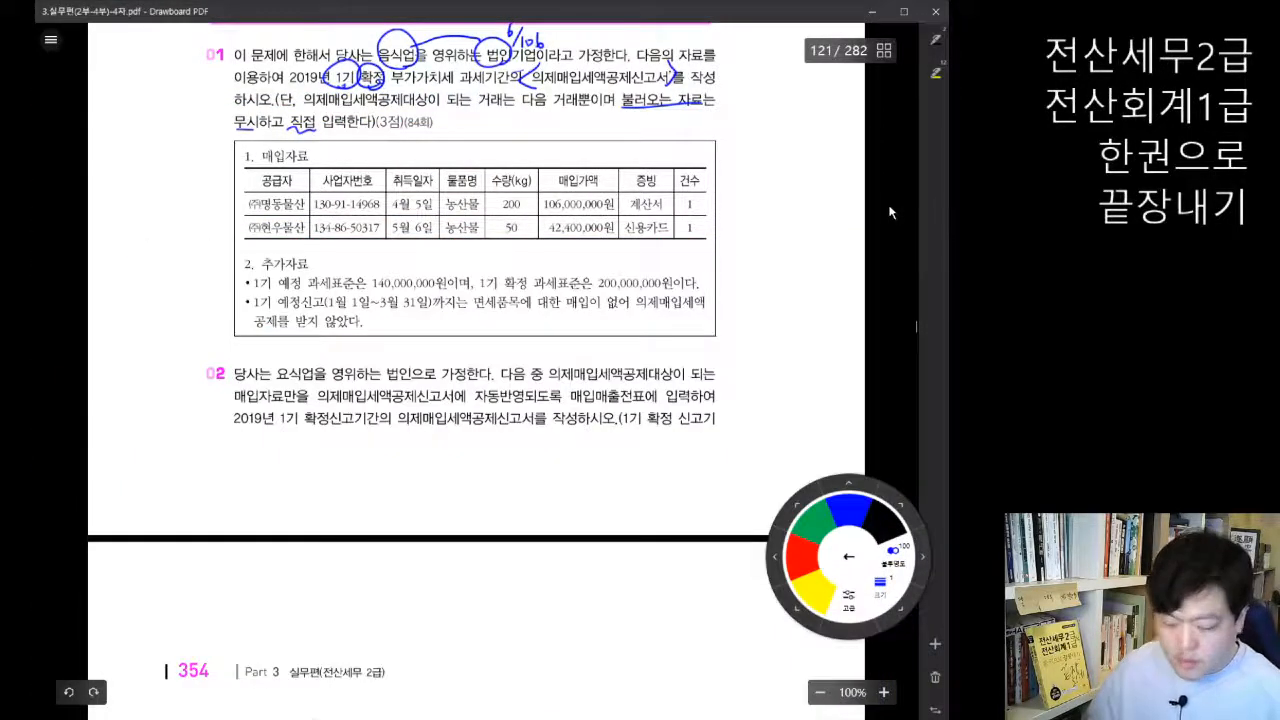
scroll(888, 205, "down", 3)
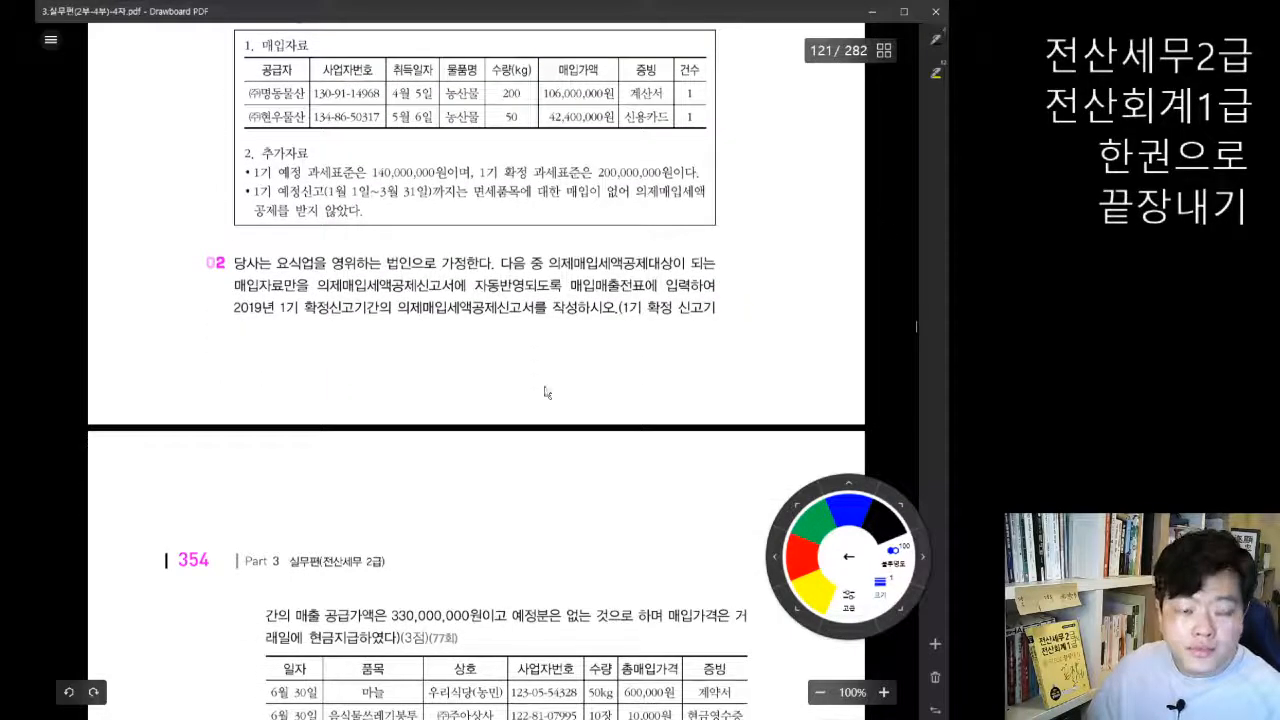
key("alt+Tab")
mouse_move(532, 252)
left_mouse_down()
mouse_move(501, 217)
mouse_move(516, 144)
left_mouse_up()
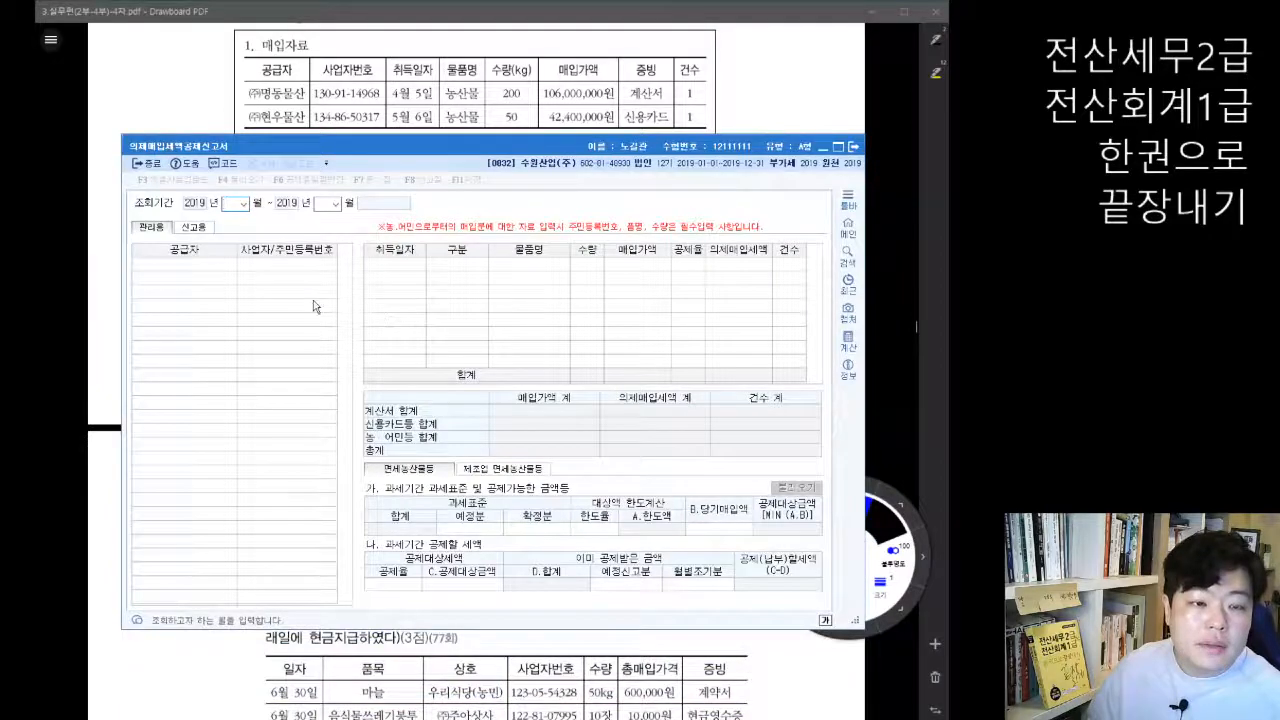
left_click(894, 214)
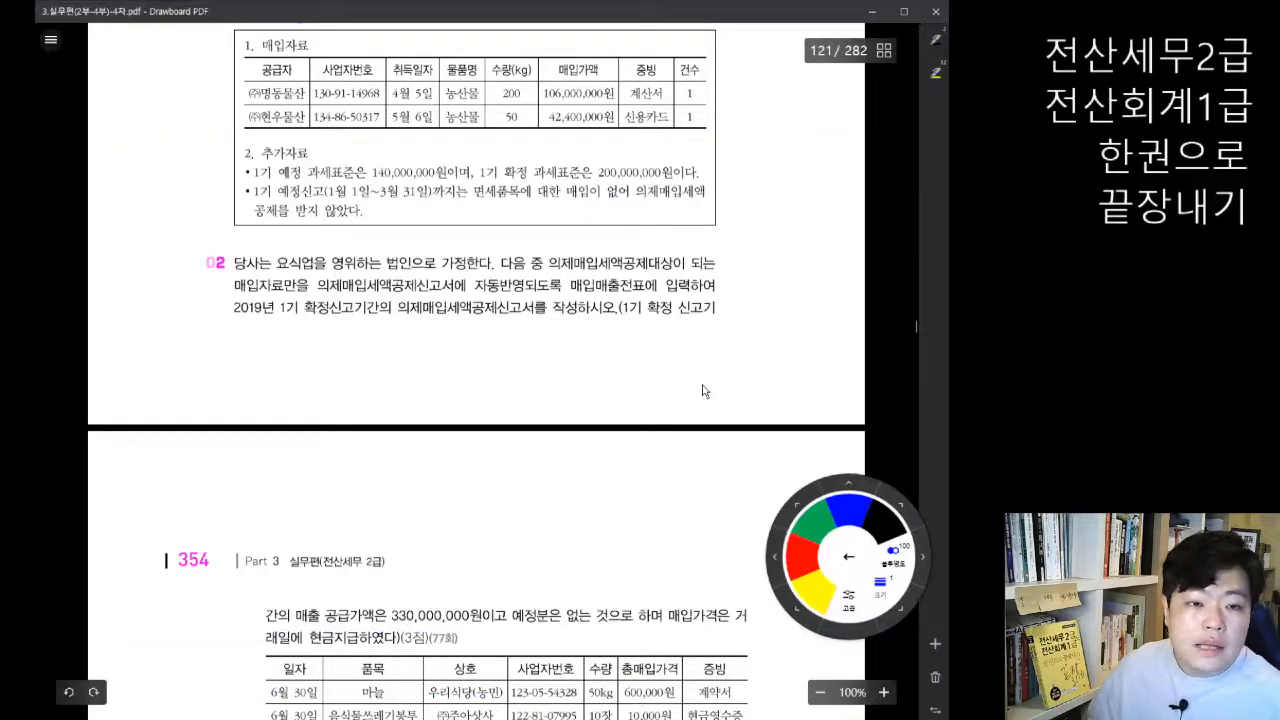
scroll(480, 360, "up", 3)
scroll(420, 495, "down", 3)
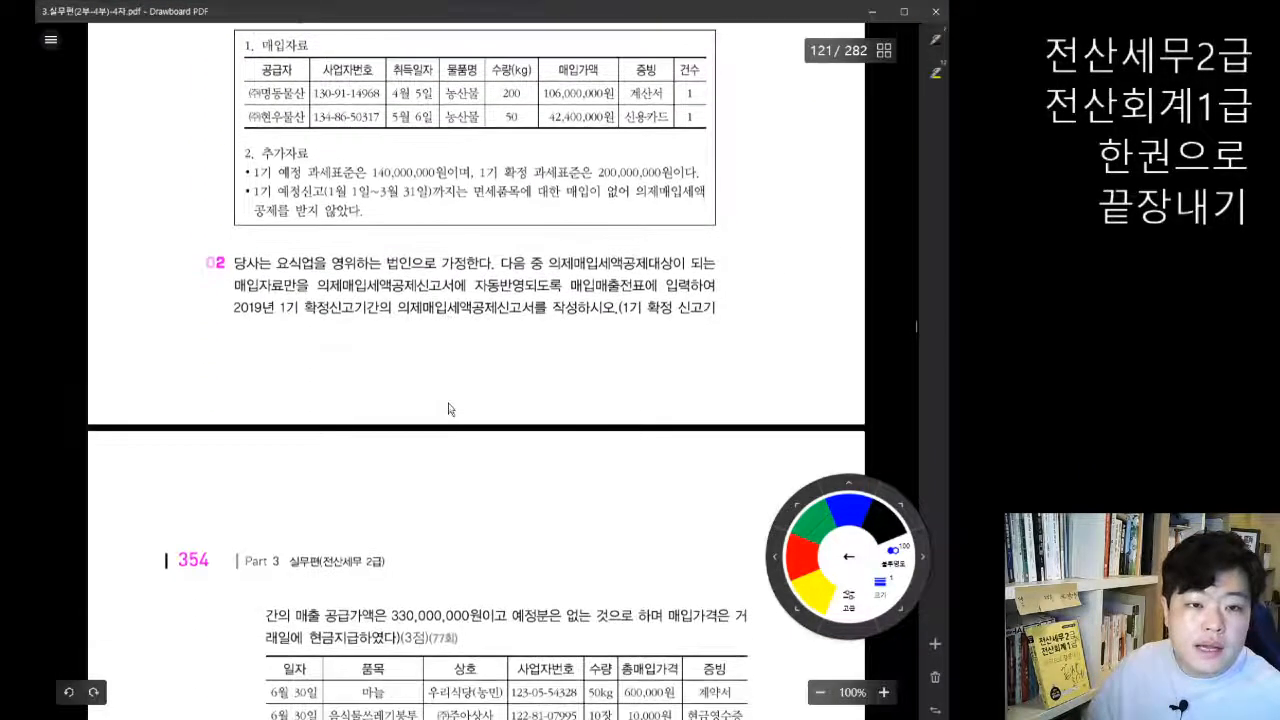
key("alt+Tab")
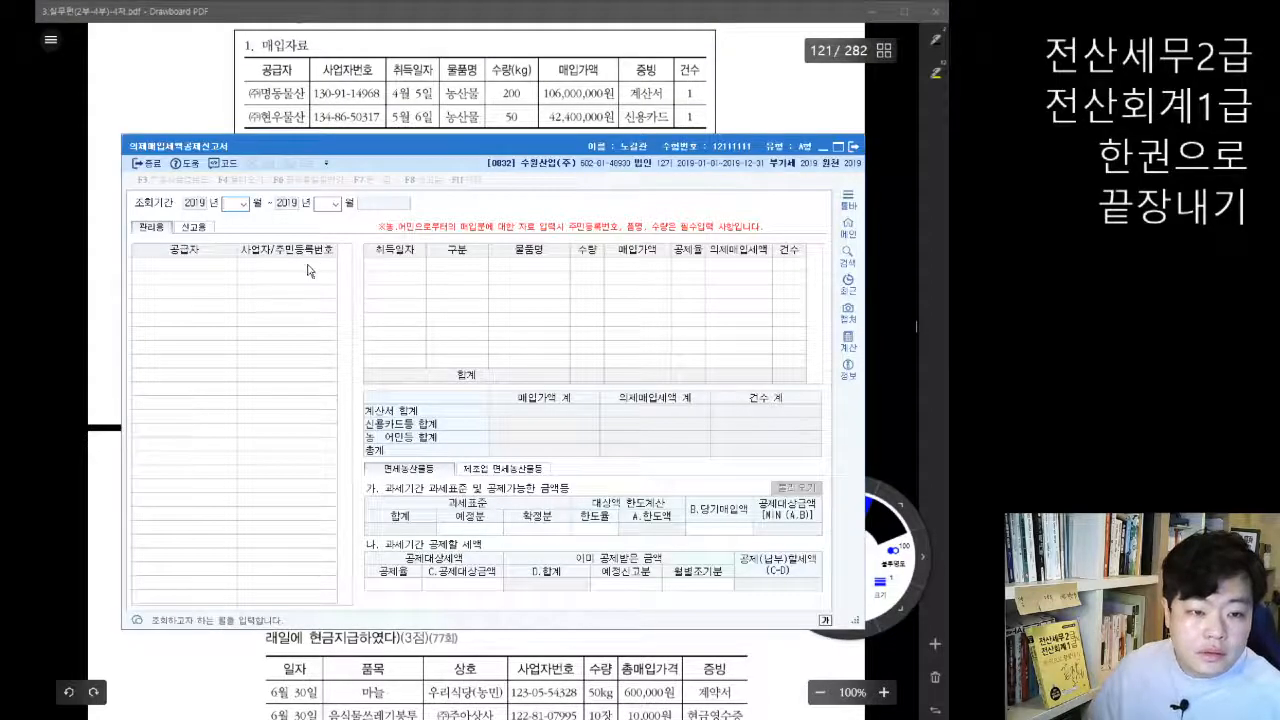
Step: Set the form's 조회기간 to April through June 2019 for the 1기 확정 period
type("4")
key("Return")
type("6")
key("Return")
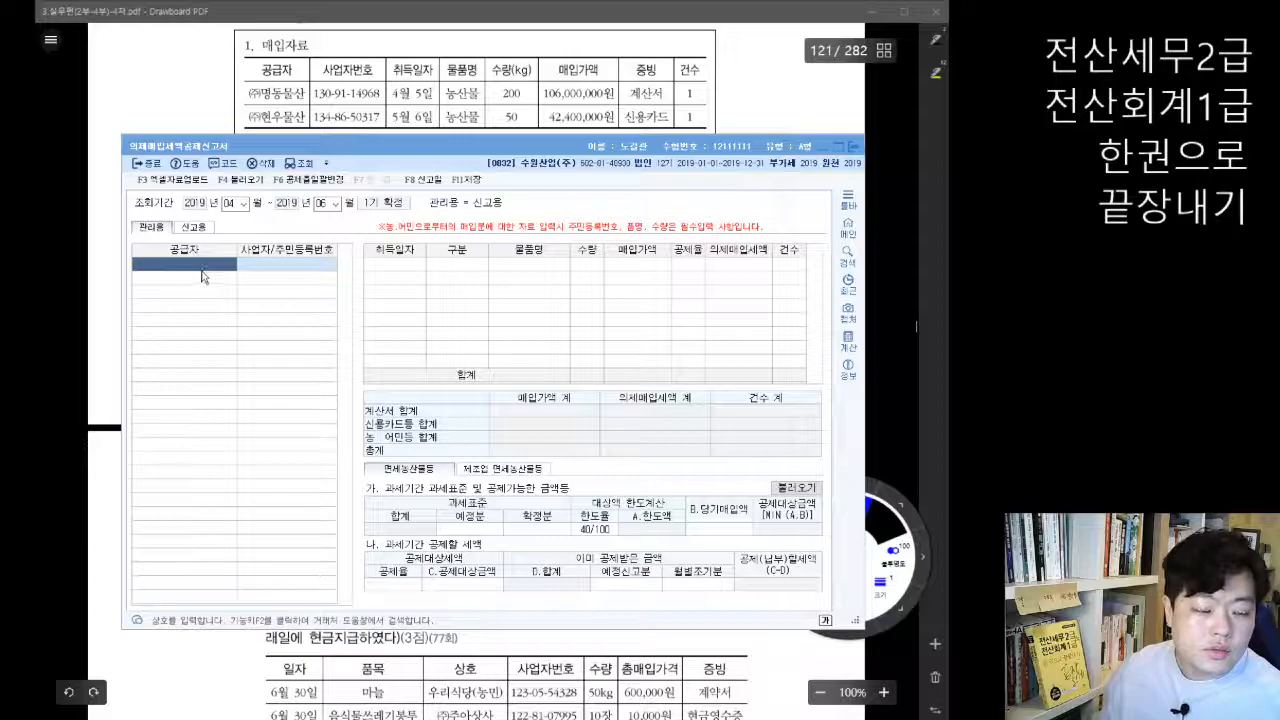
Step: Try to enter 명동 directly as the first 공급자
left_click(192, 264)
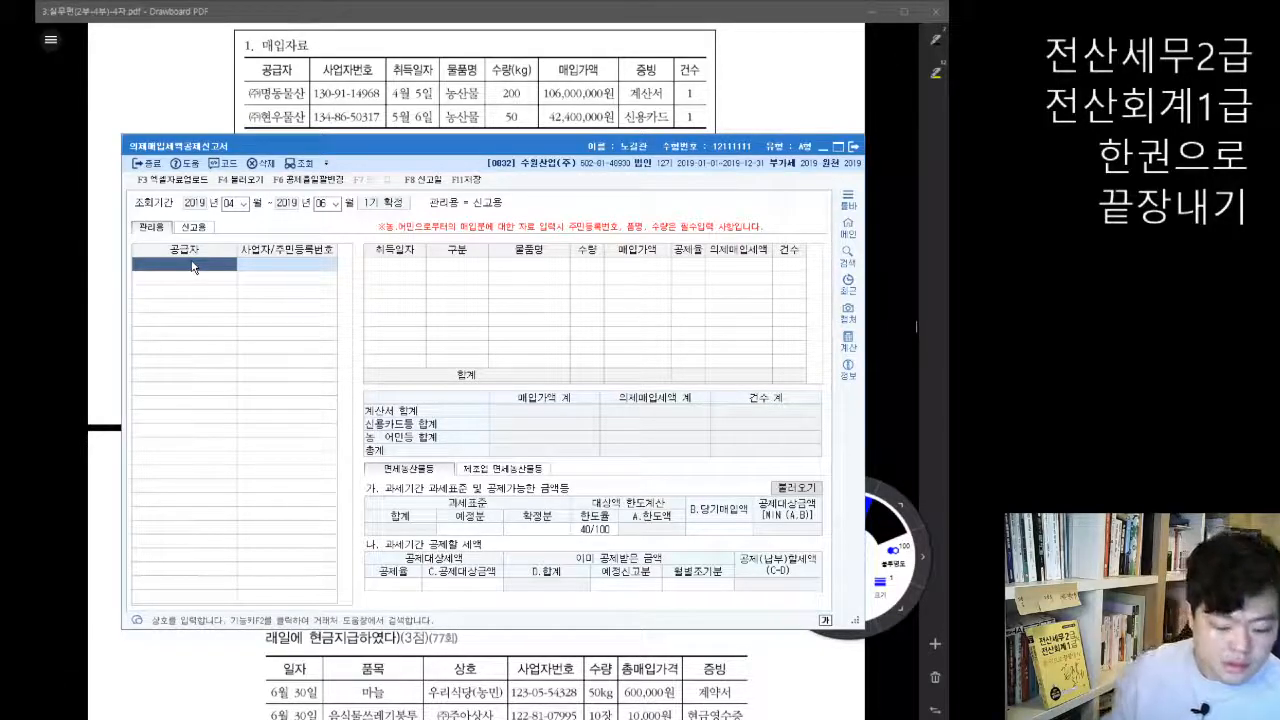
type("명동")
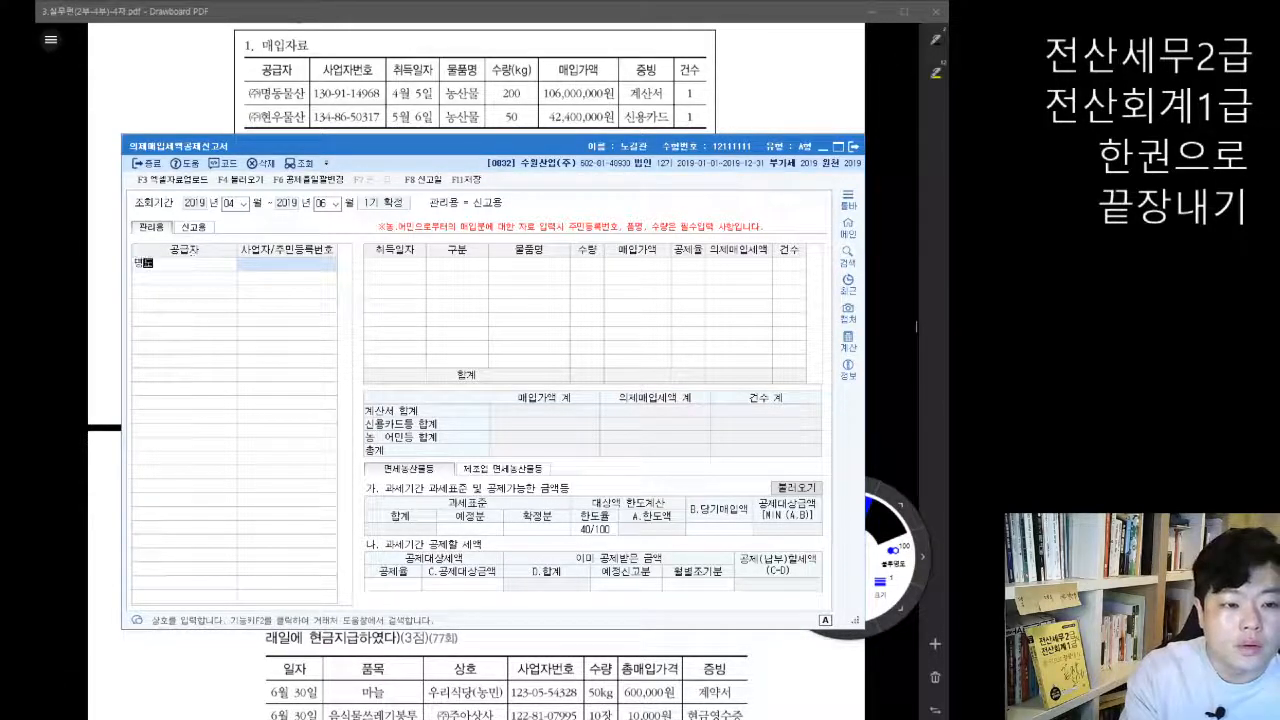
key("Return")
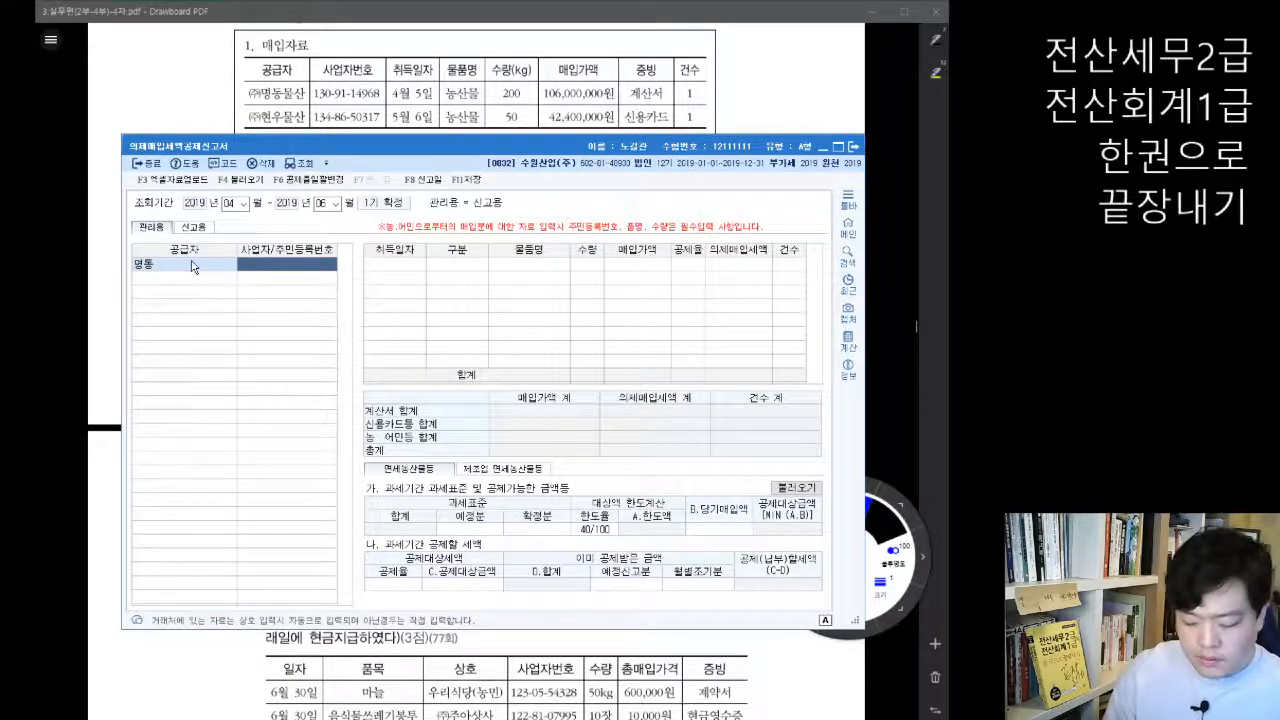
Step: Look up 명동 in the 거래처도움 list and set (주)명동물산 as the first 공급자
left_click(193, 267)
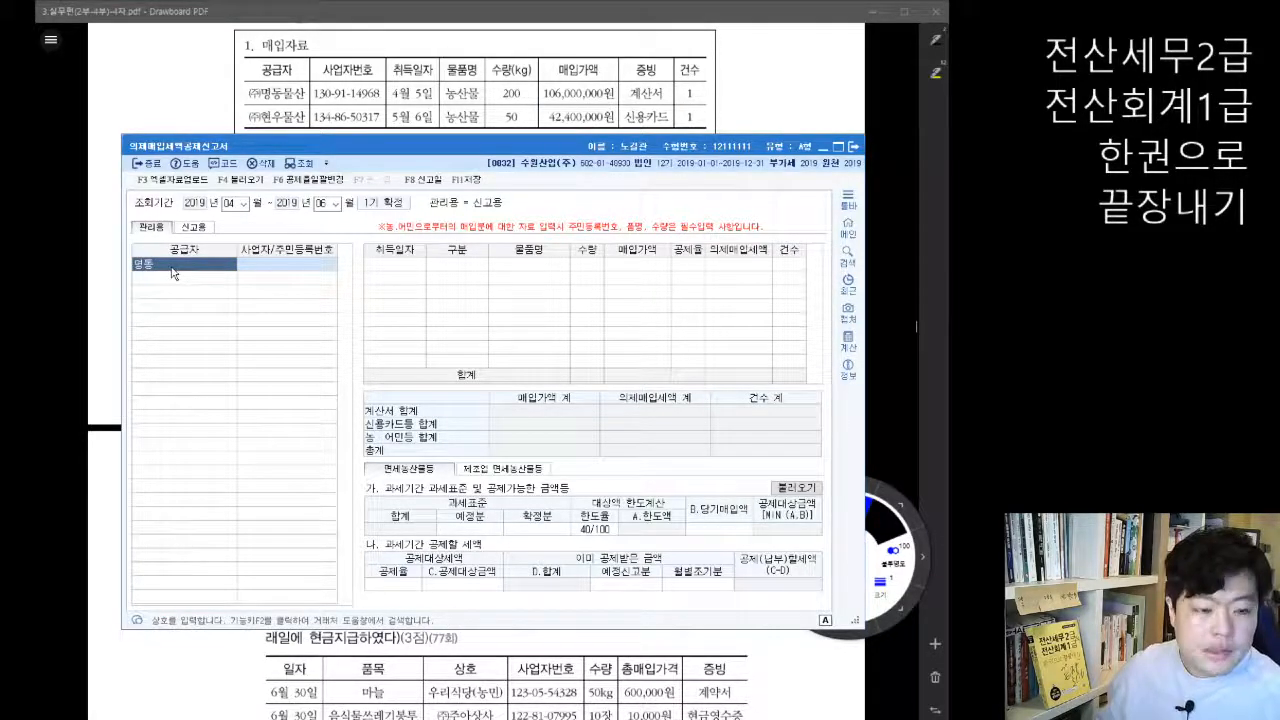
key("F2")
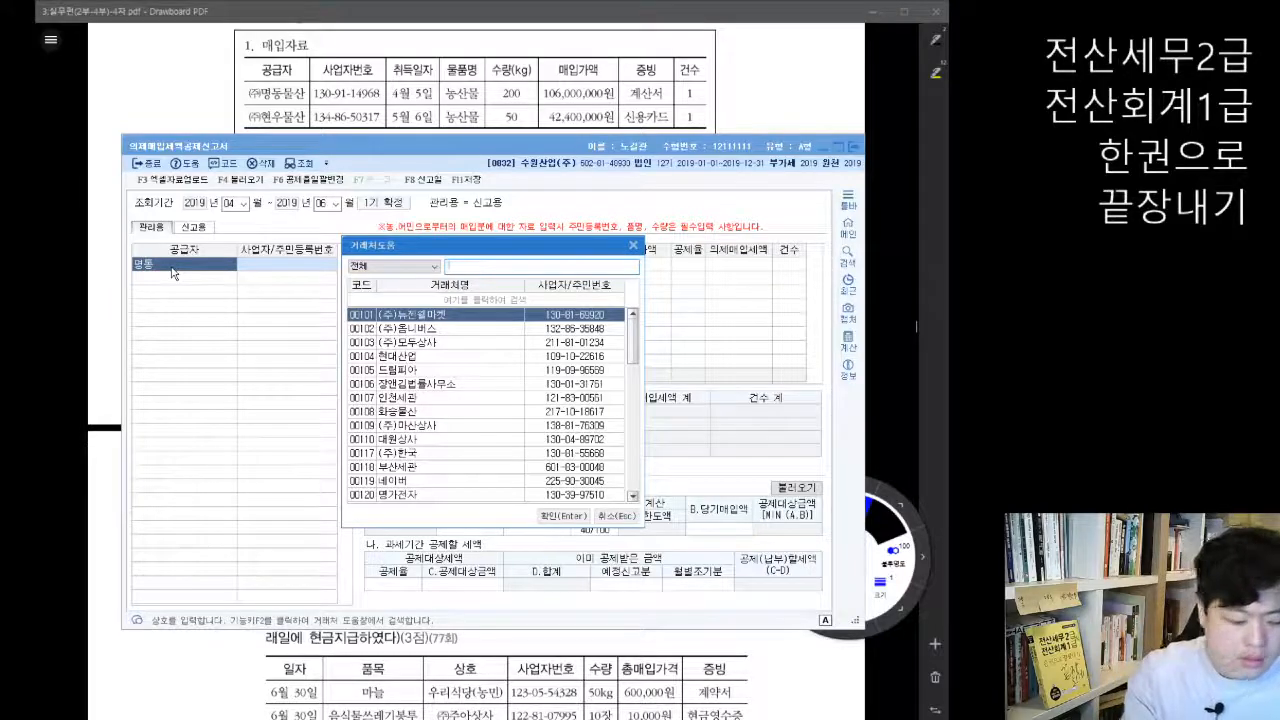
type("명동")
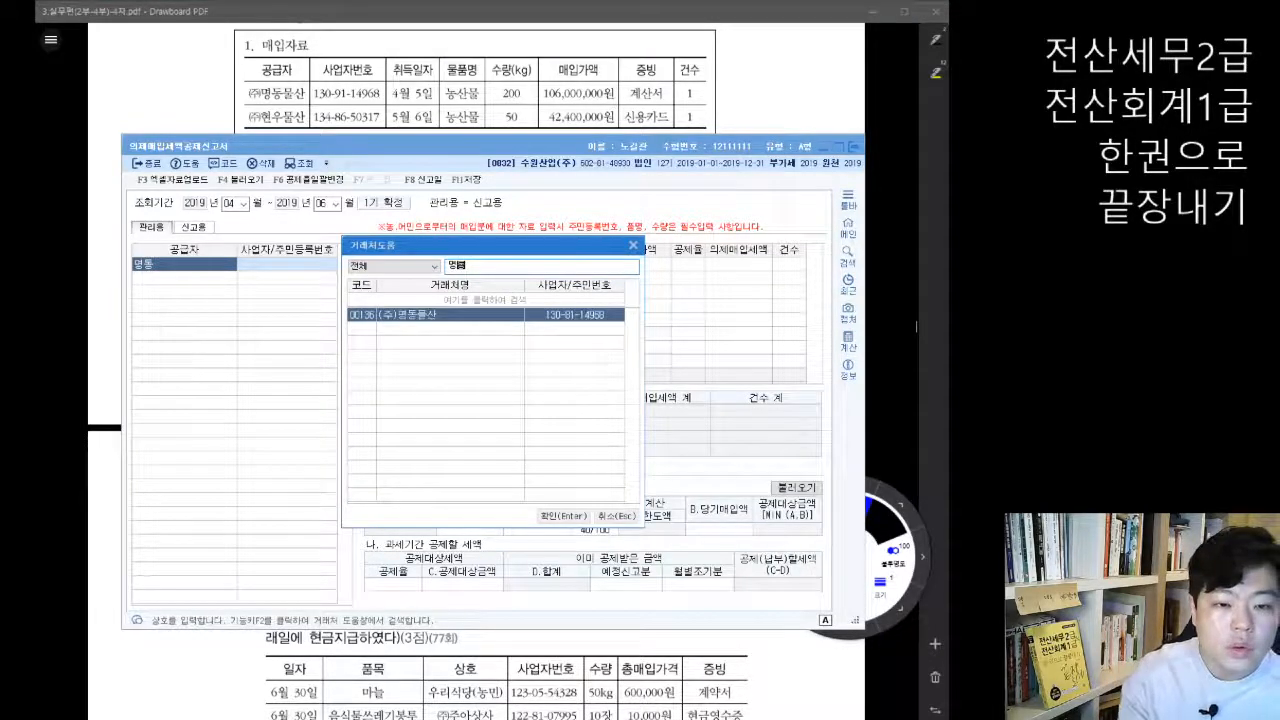
key("Return")
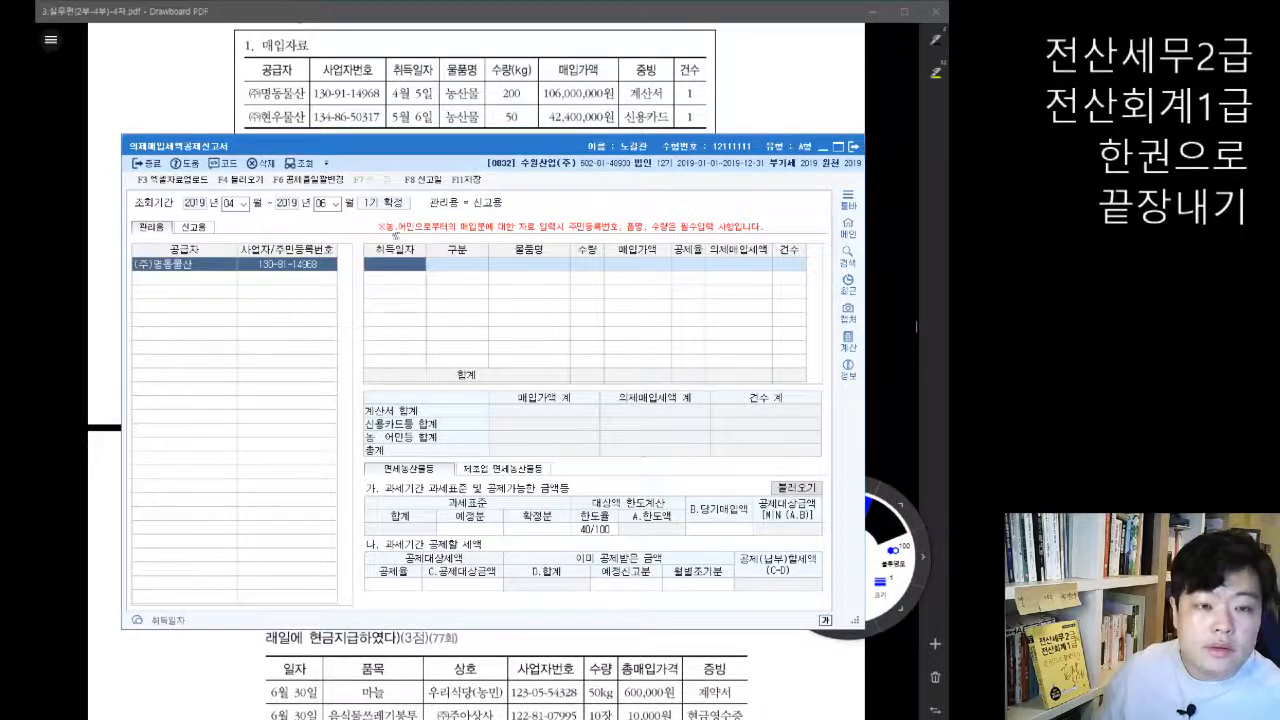
Step: Start the purchase row for (주)명동물산 with 취득일자 2019-04-05 and 구분 계산서
scroll(603, 83, "up", 3)
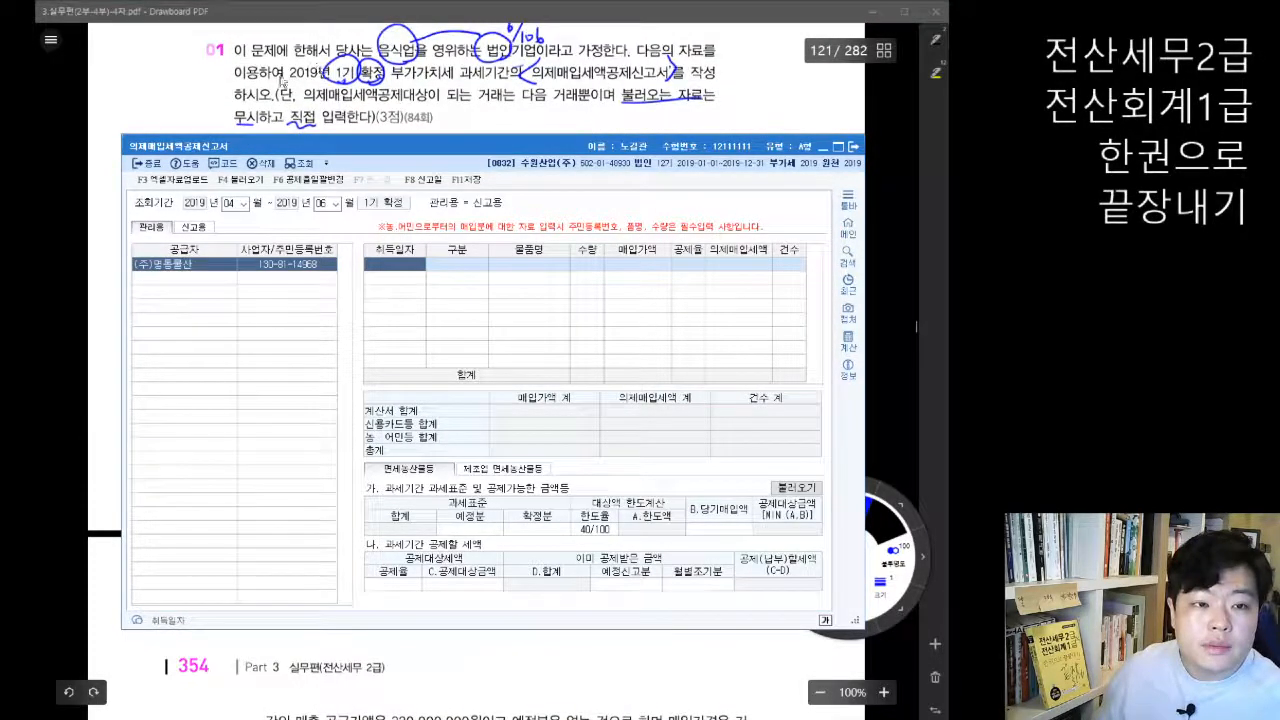
scroll(390, 85, "down", 3)
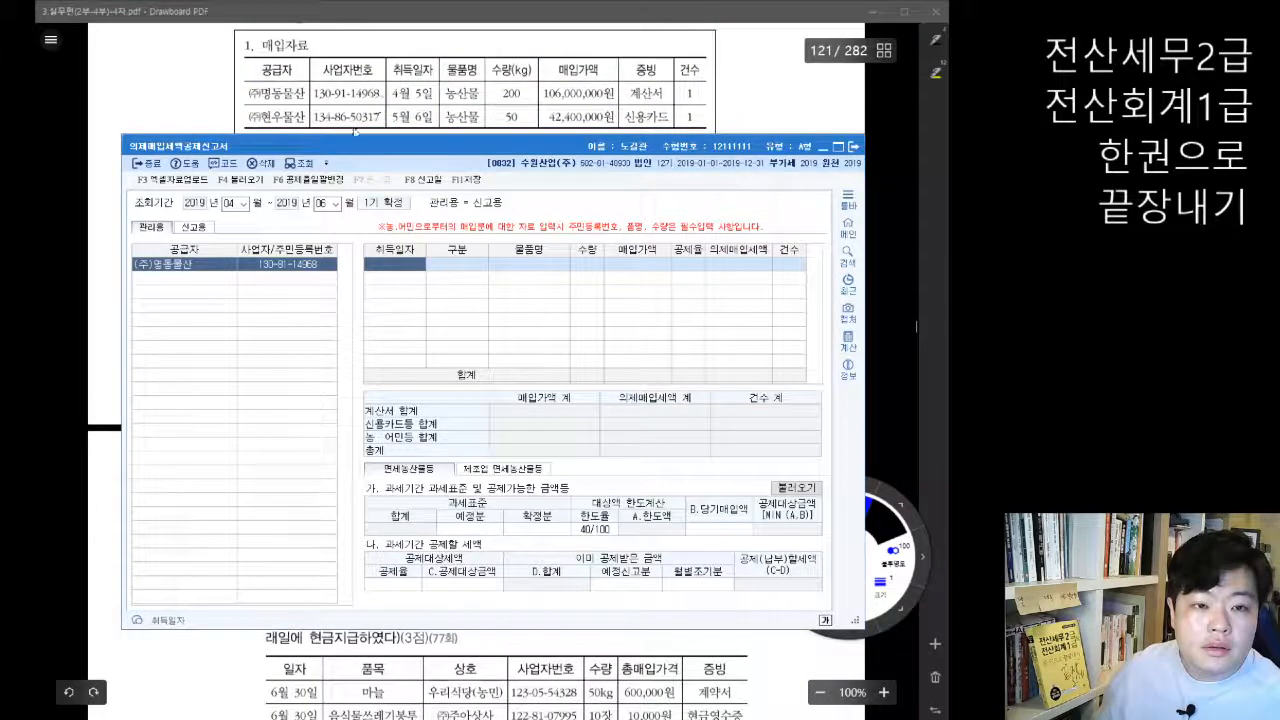
left_click(397, 260)
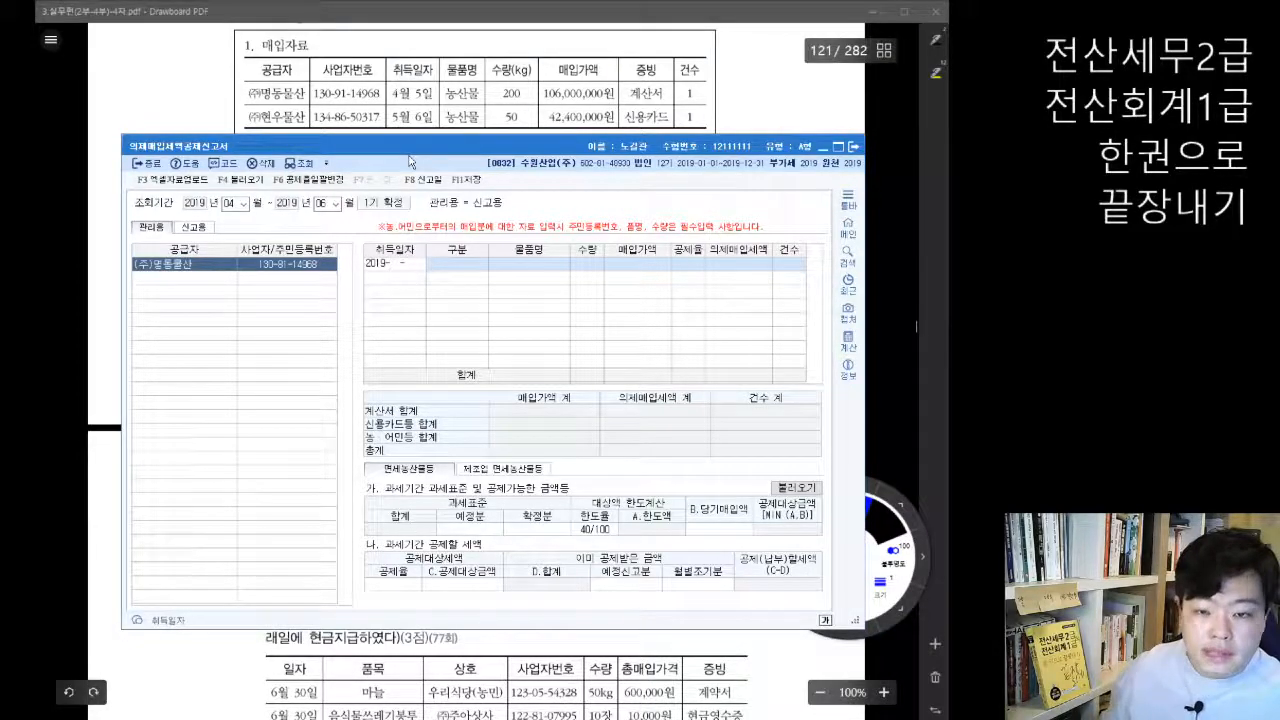
type("0405")
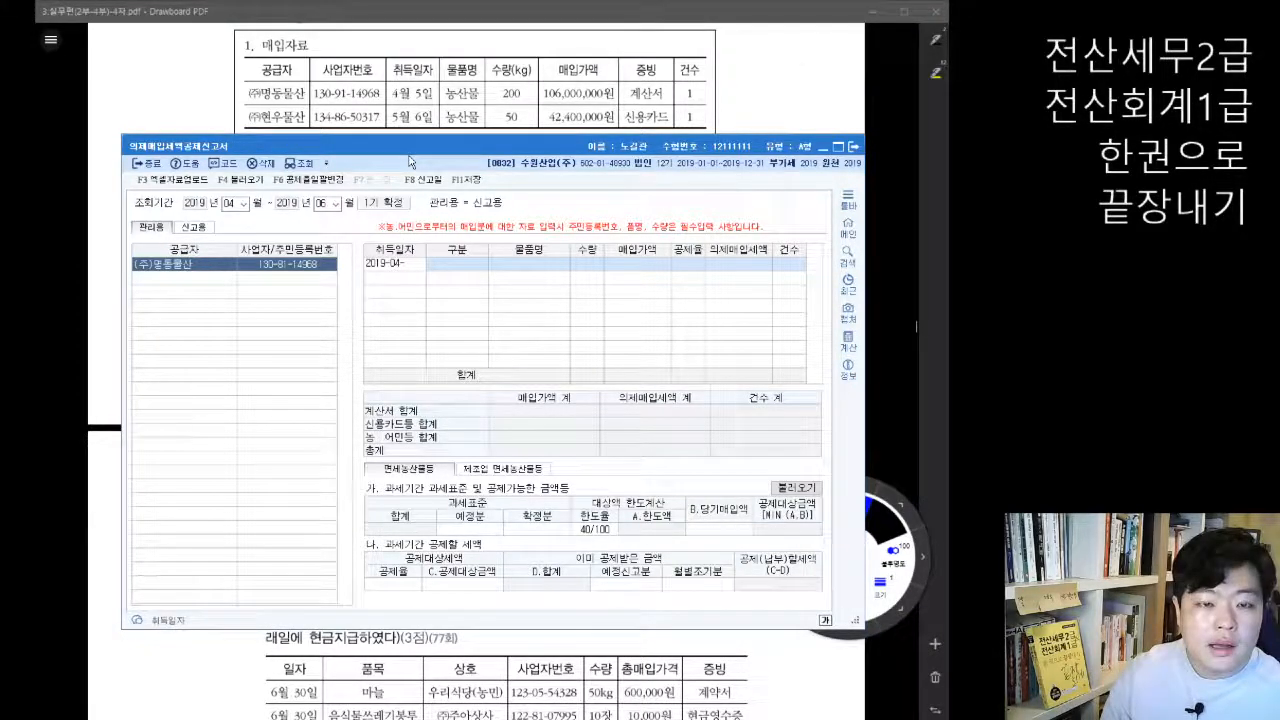
key("Return")
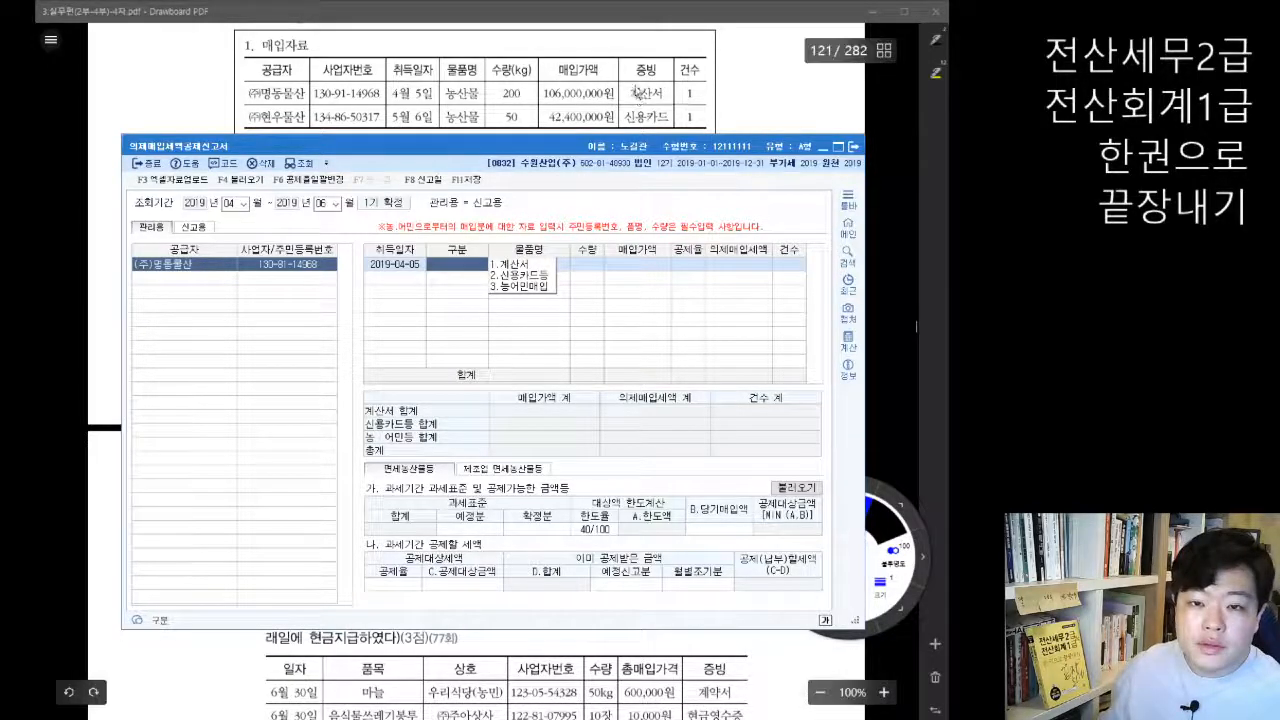
left_click(520, 266)
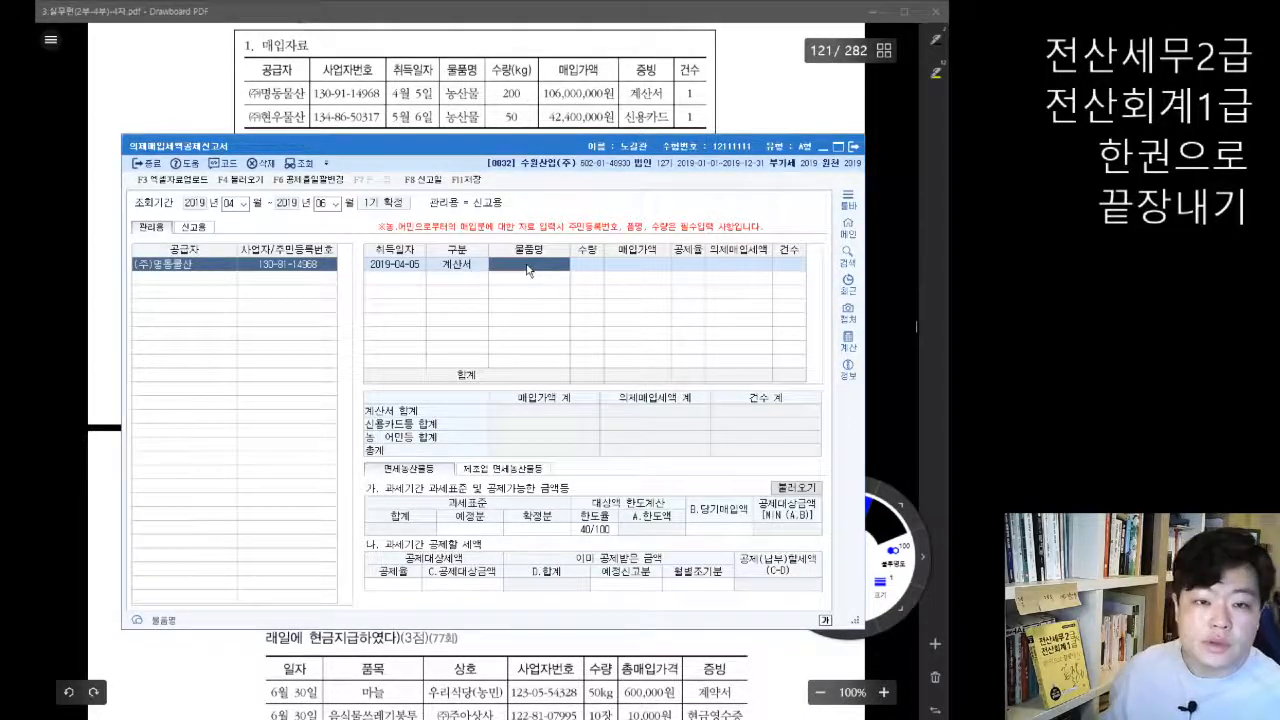
Step: Enter 물품명 농산물, 수량 200 and 매입가액 106,000,000 in the (주)명동물산 purchase row
type("농산물")
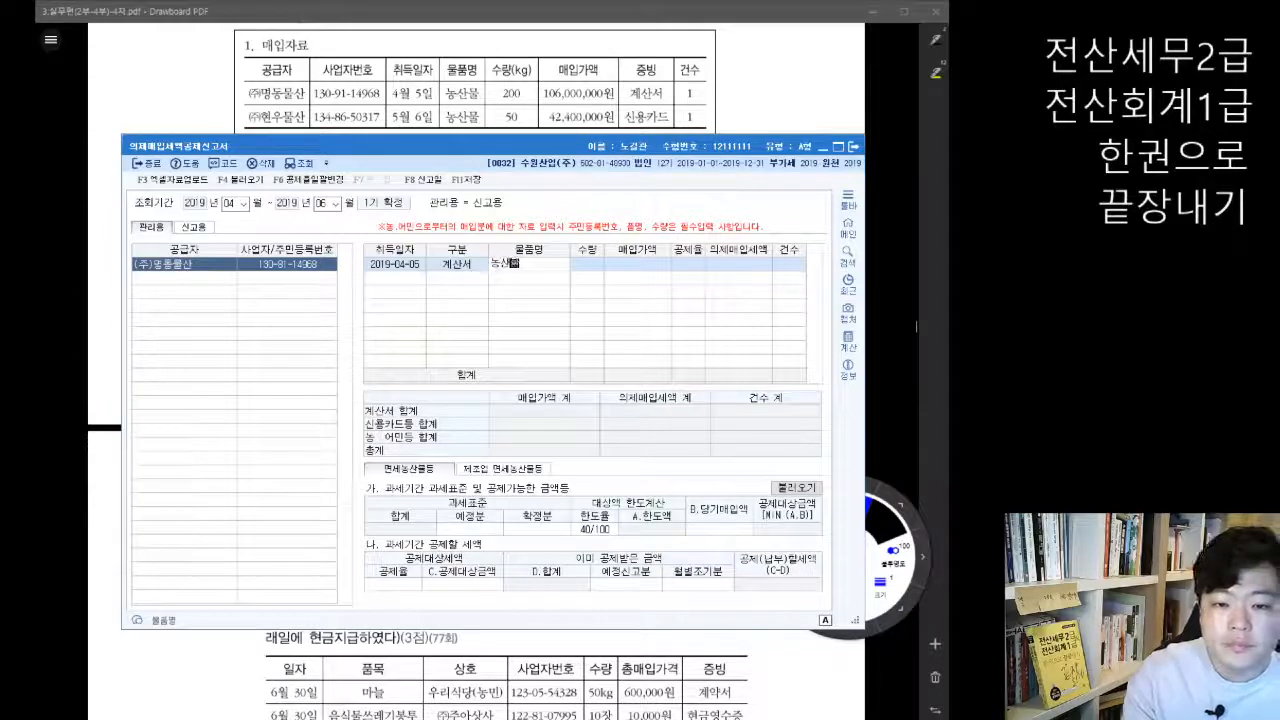
key("Return")
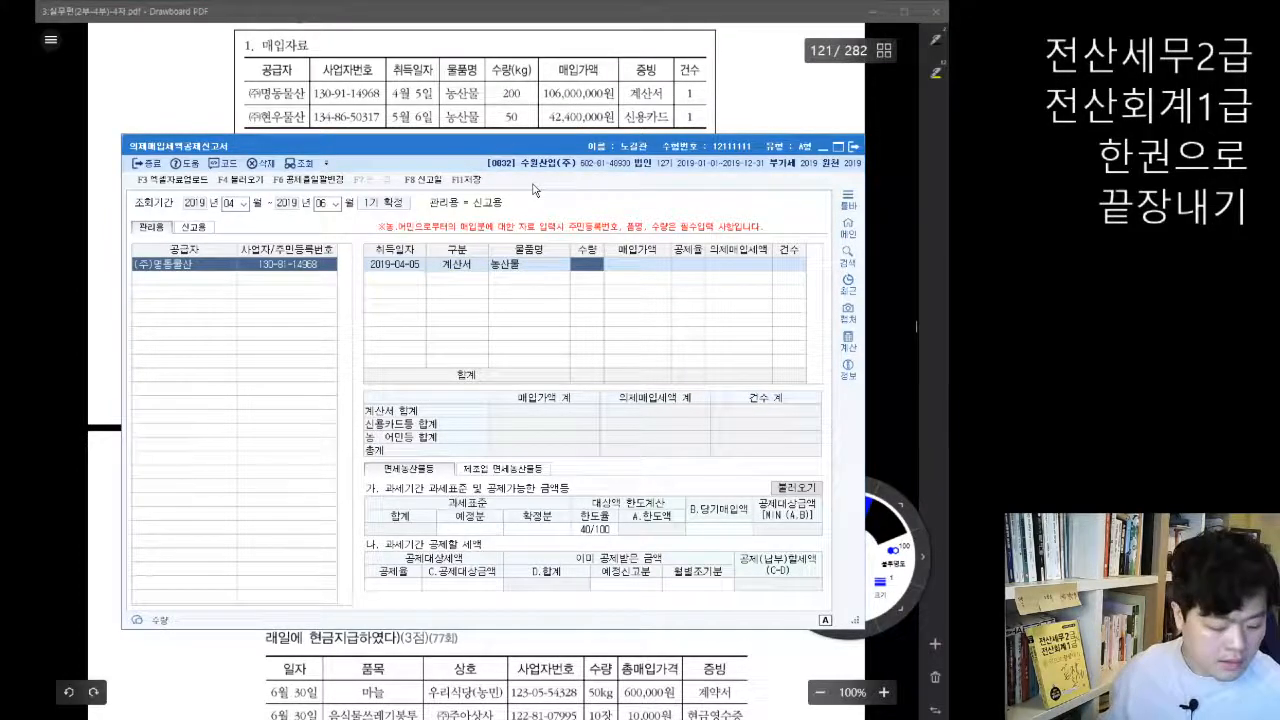
type("20")
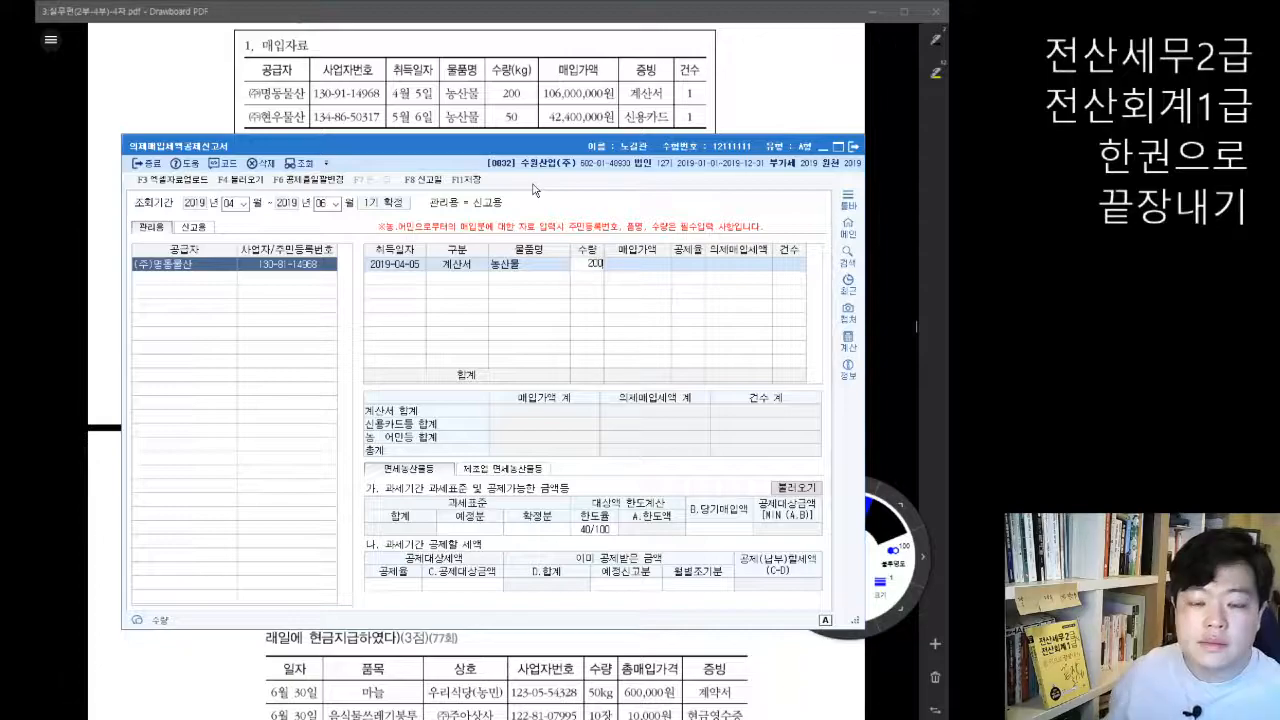
type("0")
key("Return")
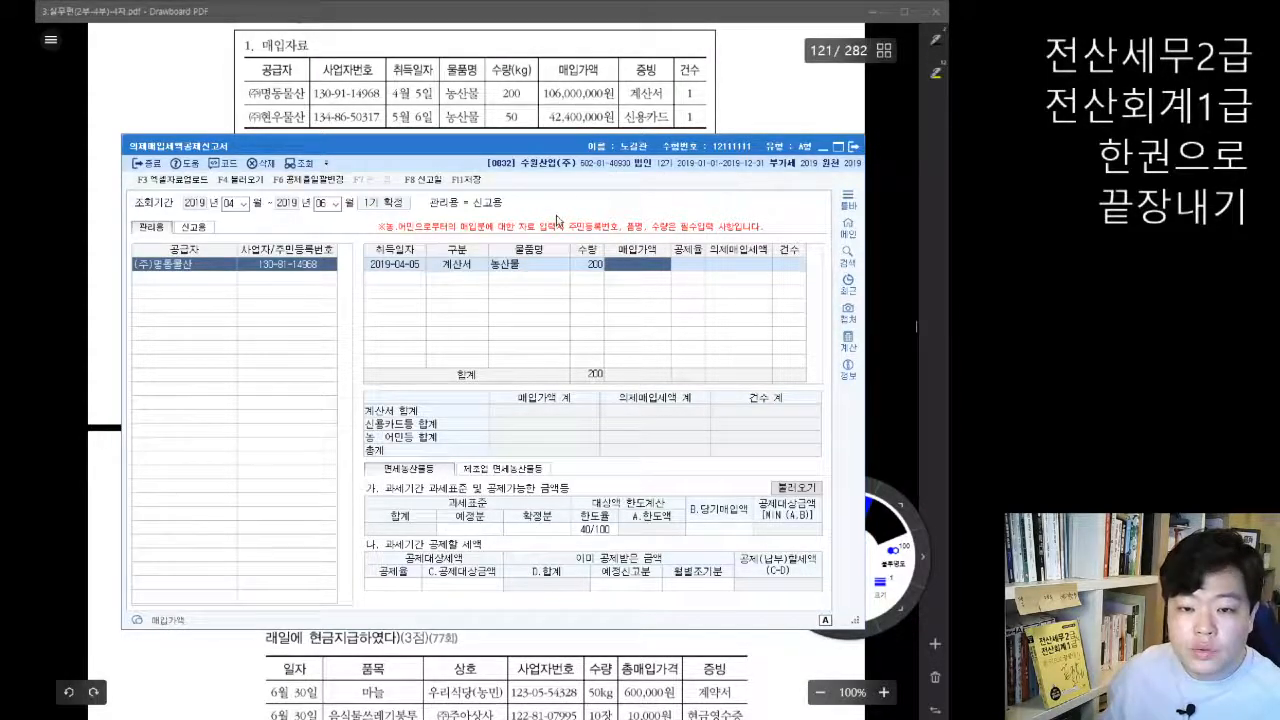
type("106000000")
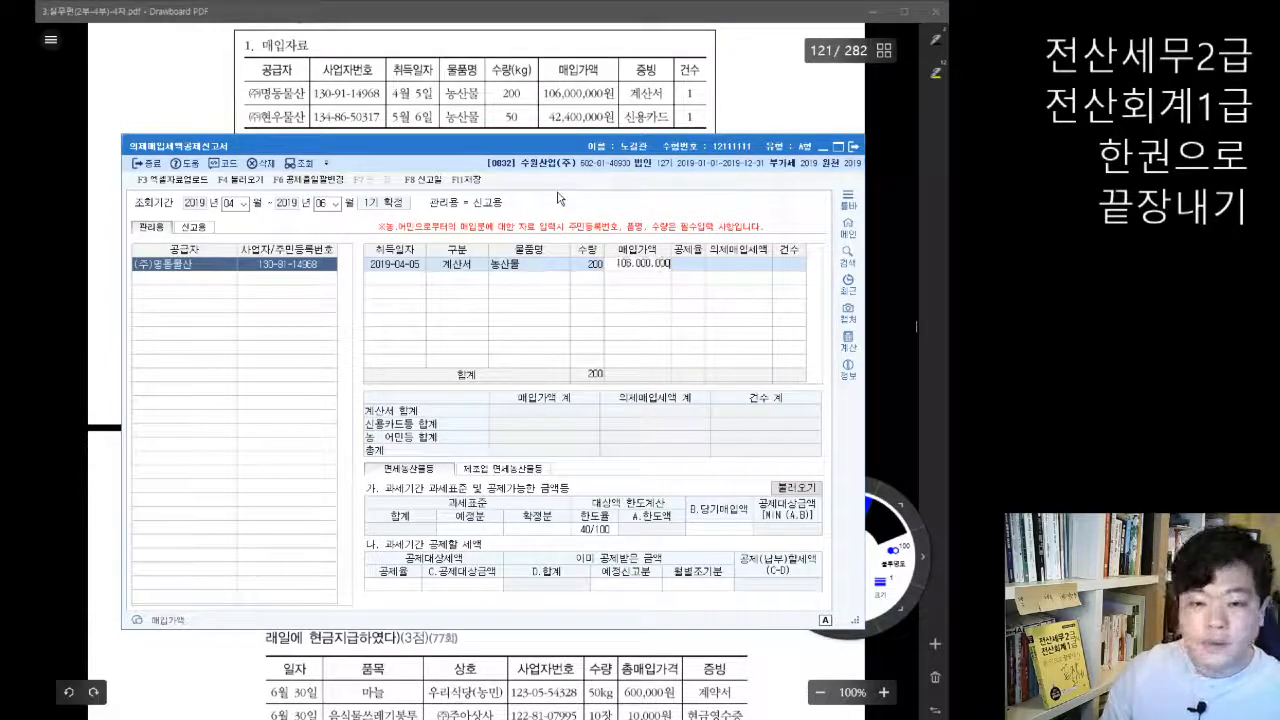
key("Return")
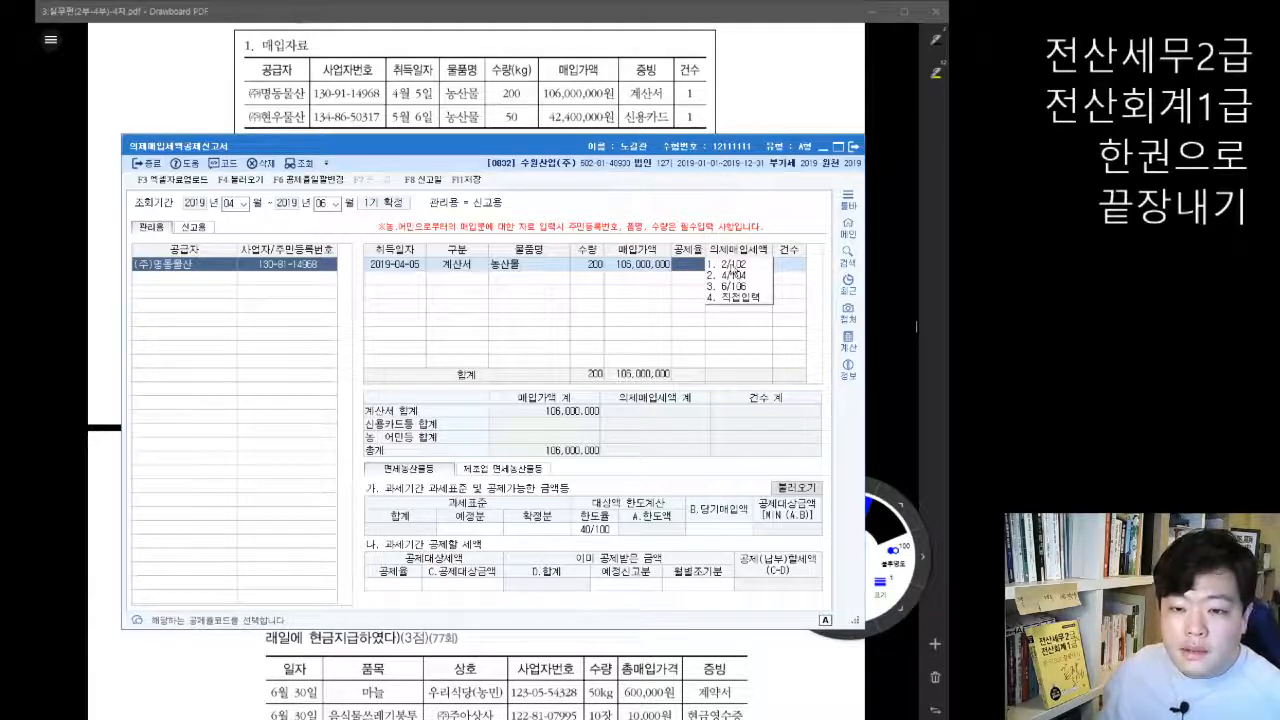
Step: Set the 공제율 of the (주)명동물산 purchase to 6/106, dismissing the manual rate entry
left_click(738, 298)
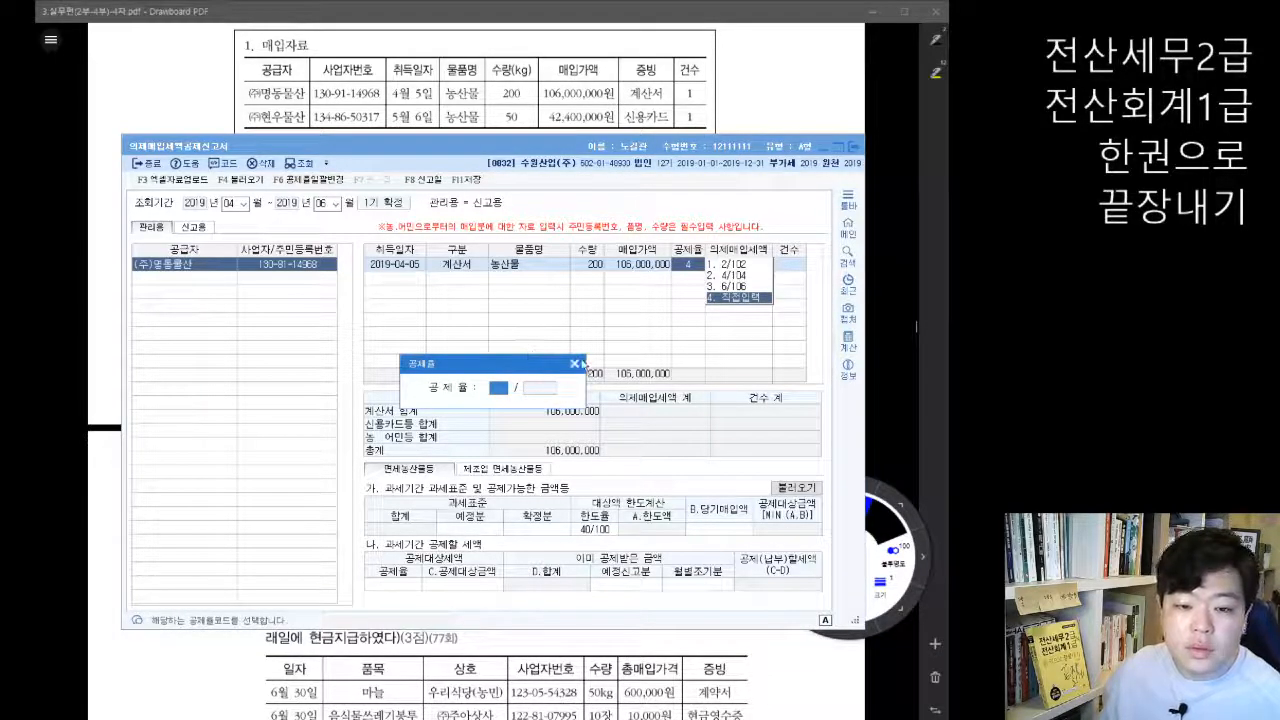
left_click(575, 364)
left_click(696, 274)
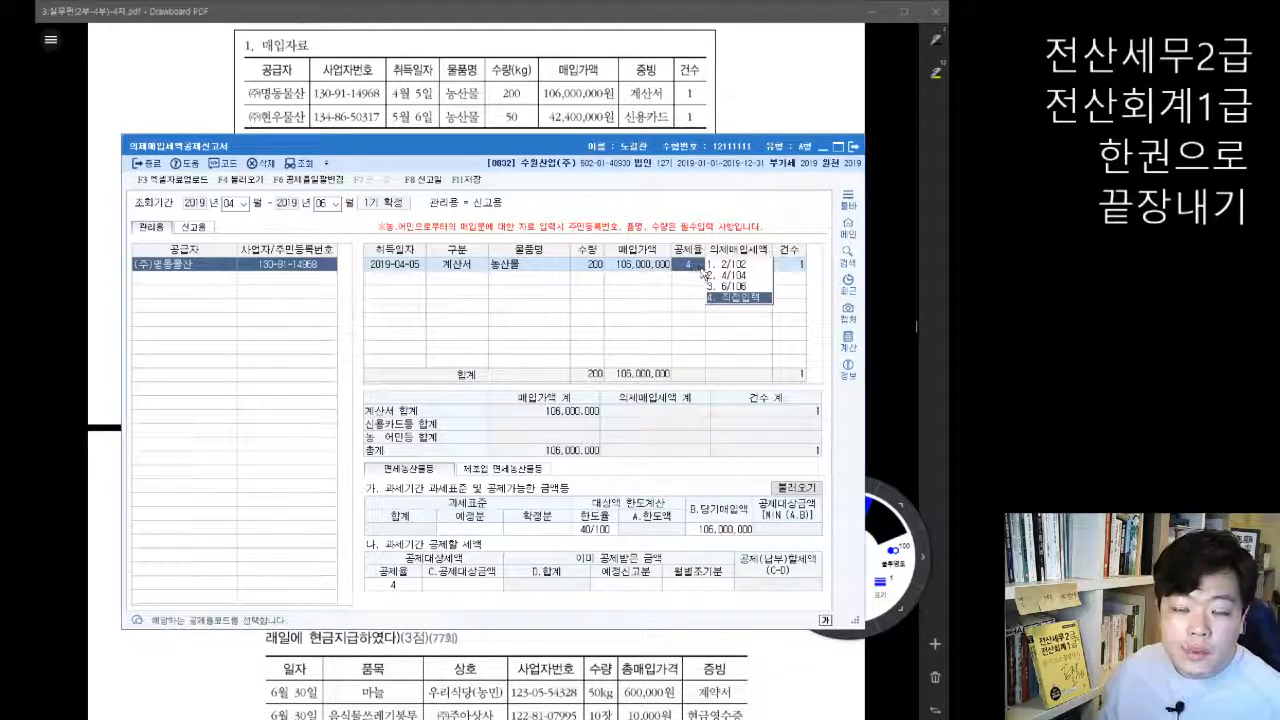
left_click(733, 288)
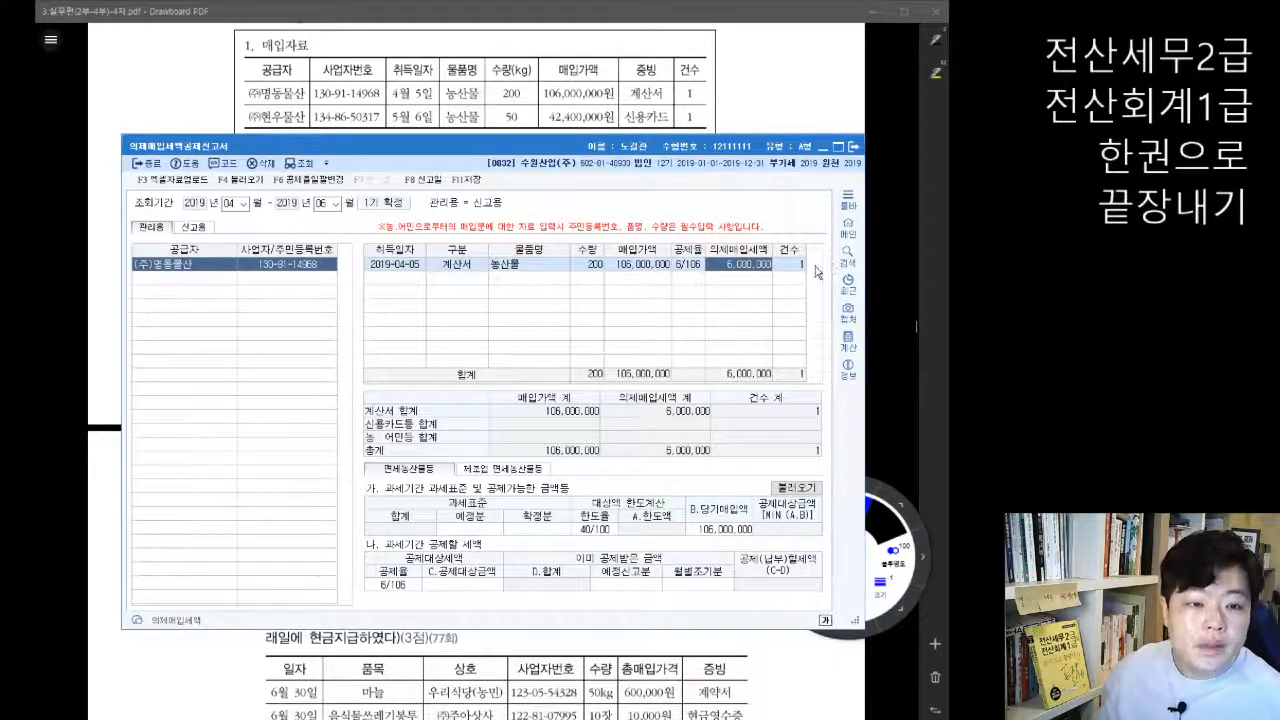
Step: Look up 현우 in the 거래처도움 list and add (주)현우물산 as the second 공급자
left_click(177, 286)
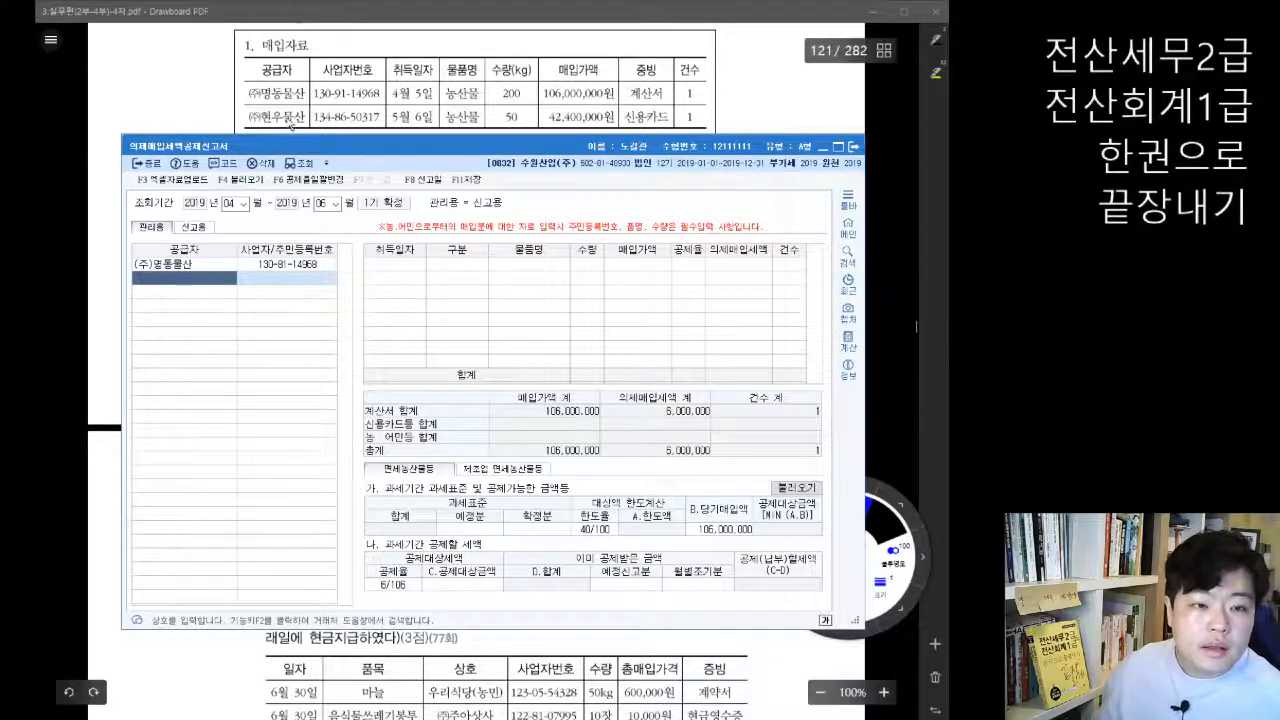
key("F2")
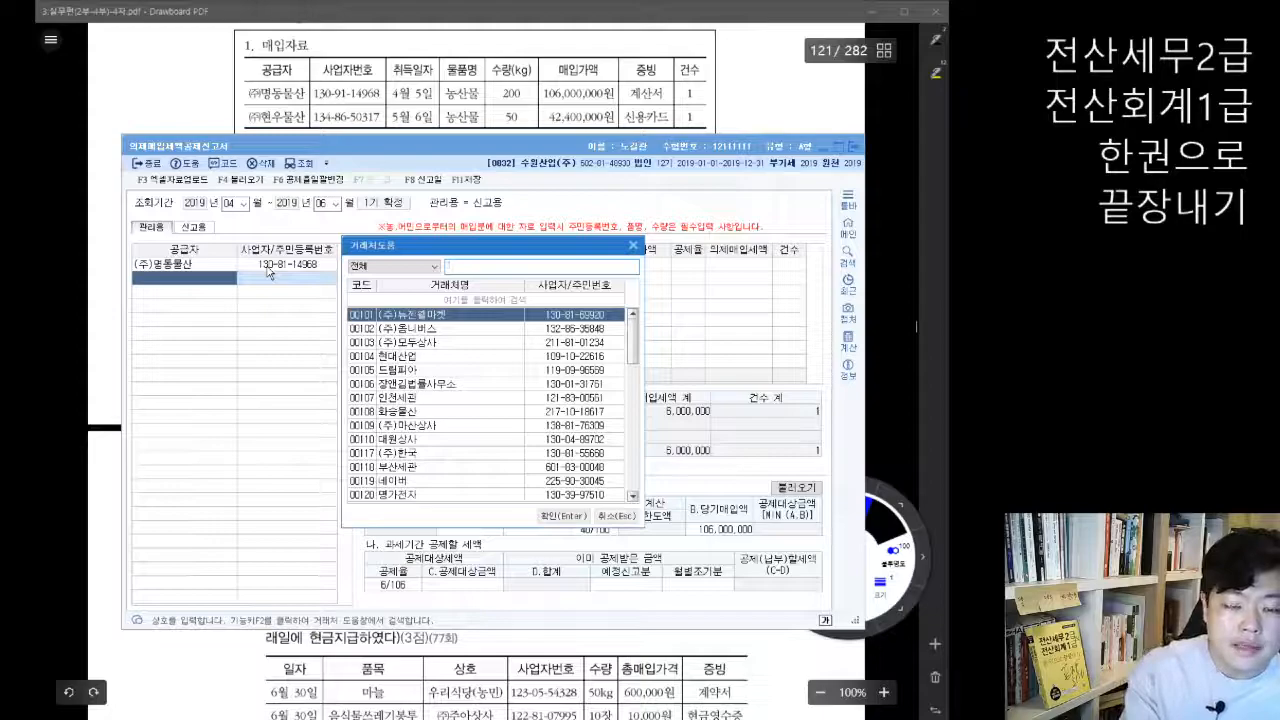
type("현우")
key("Return")
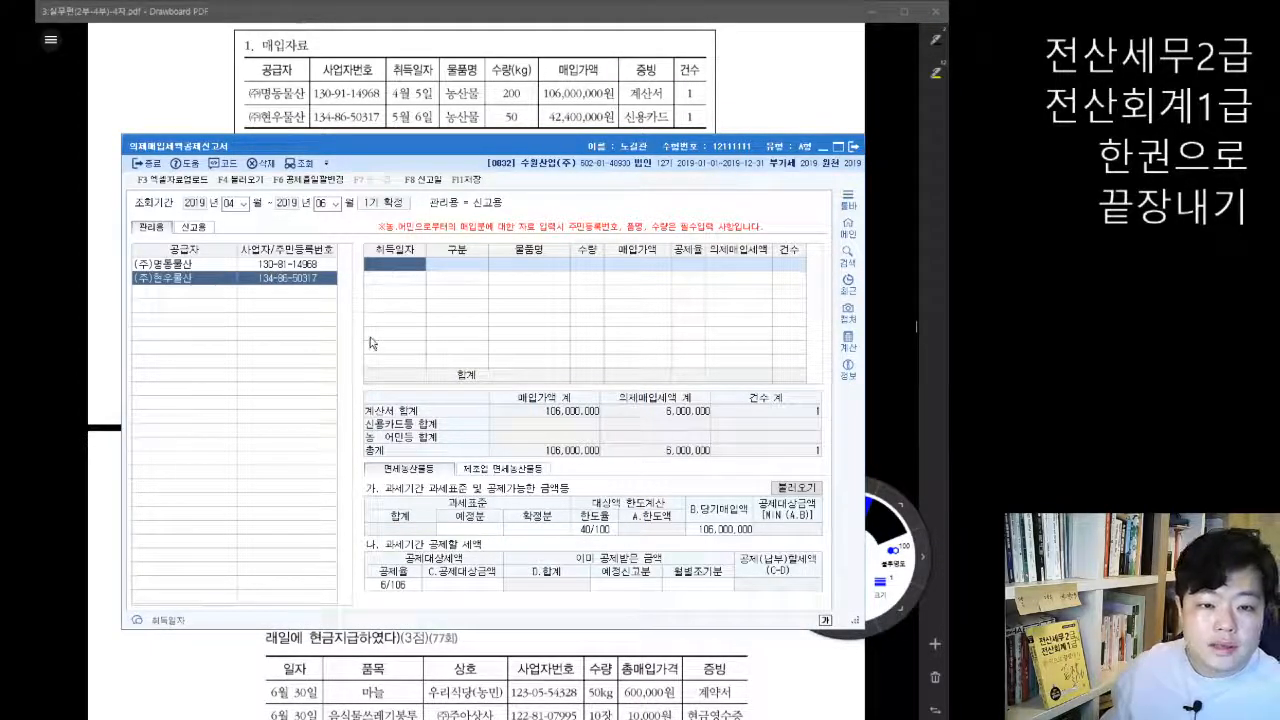
Step: Start the purchase row for (주)현우물산 with 취득일자 2019-05-06 and 구분 신용카드등
type("2019-")
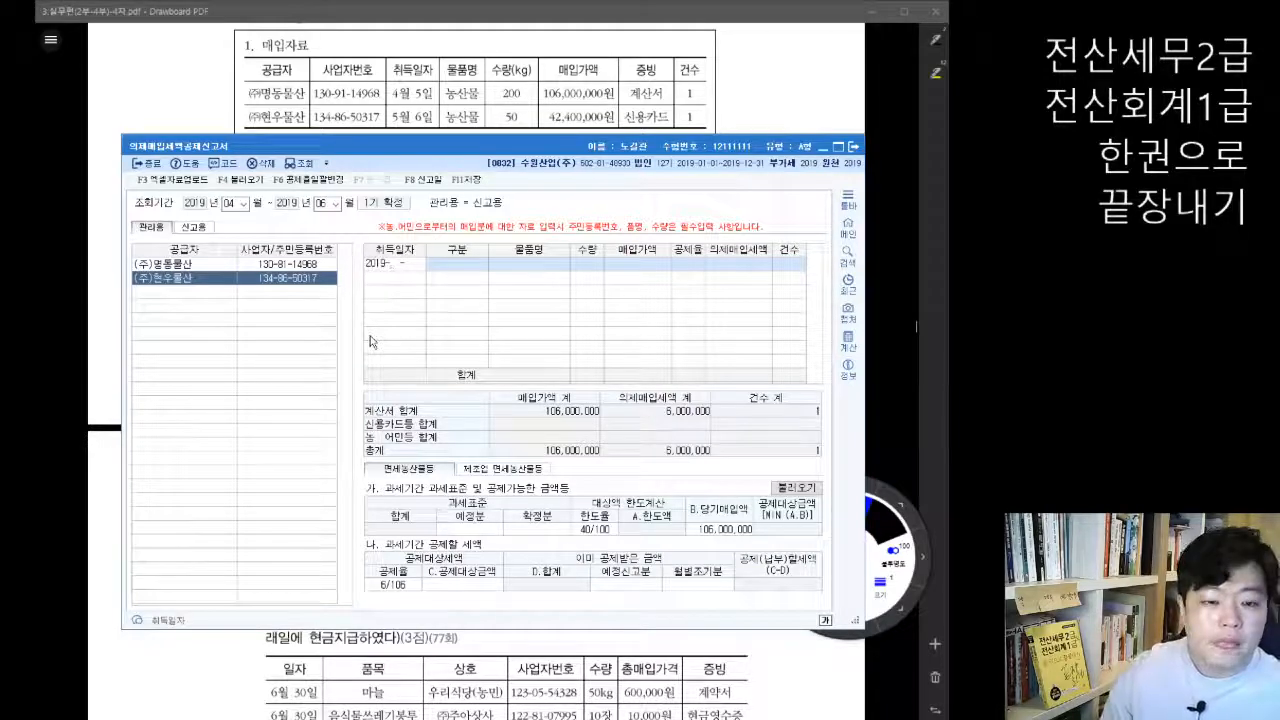
type("05-06")
key("Return")
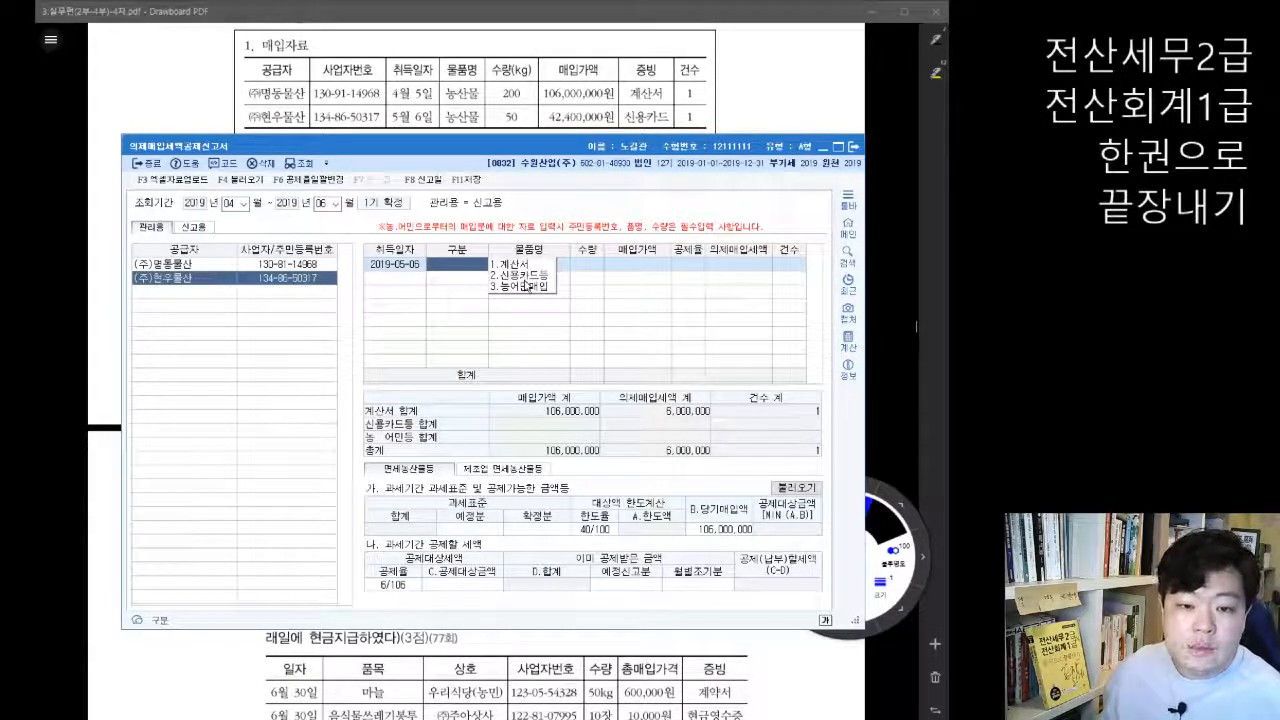
left_click(533, 276)
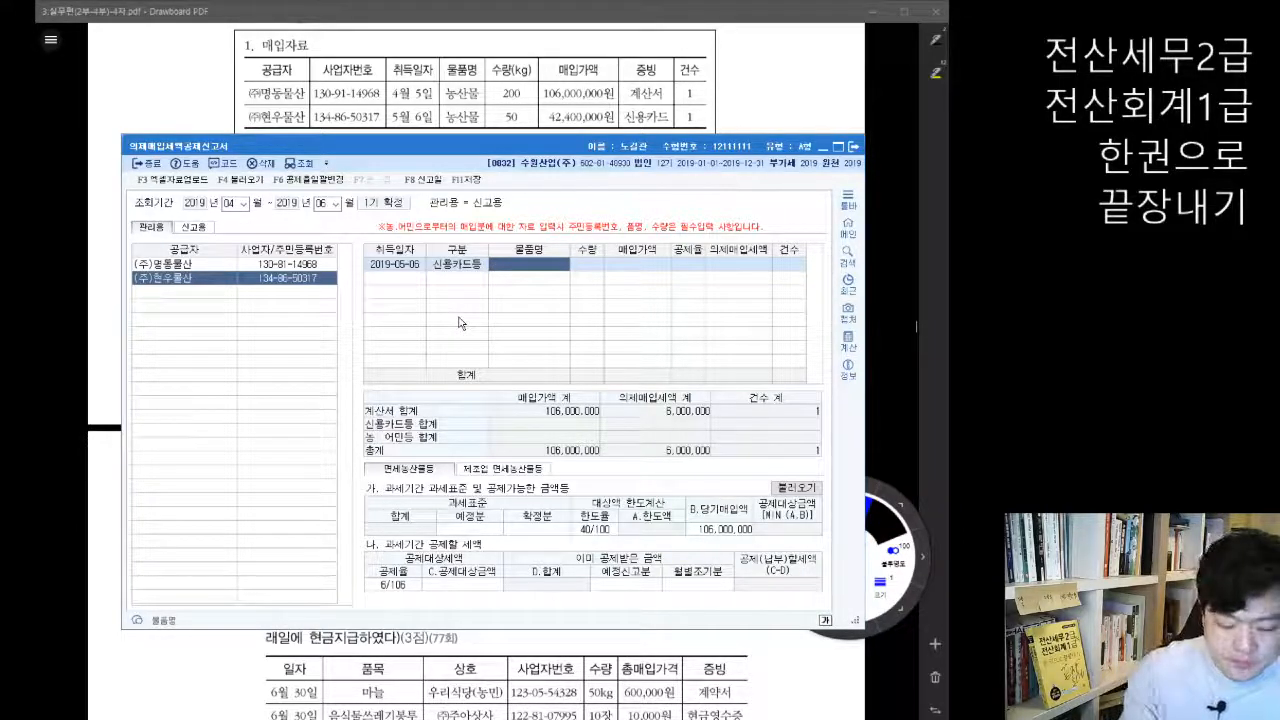
Step: Complete the (주)현우물산 purchase row with 물품명 농산물, 수량 50, 매입가액 42,400,000 and 공제율 6/106
type("농산물")
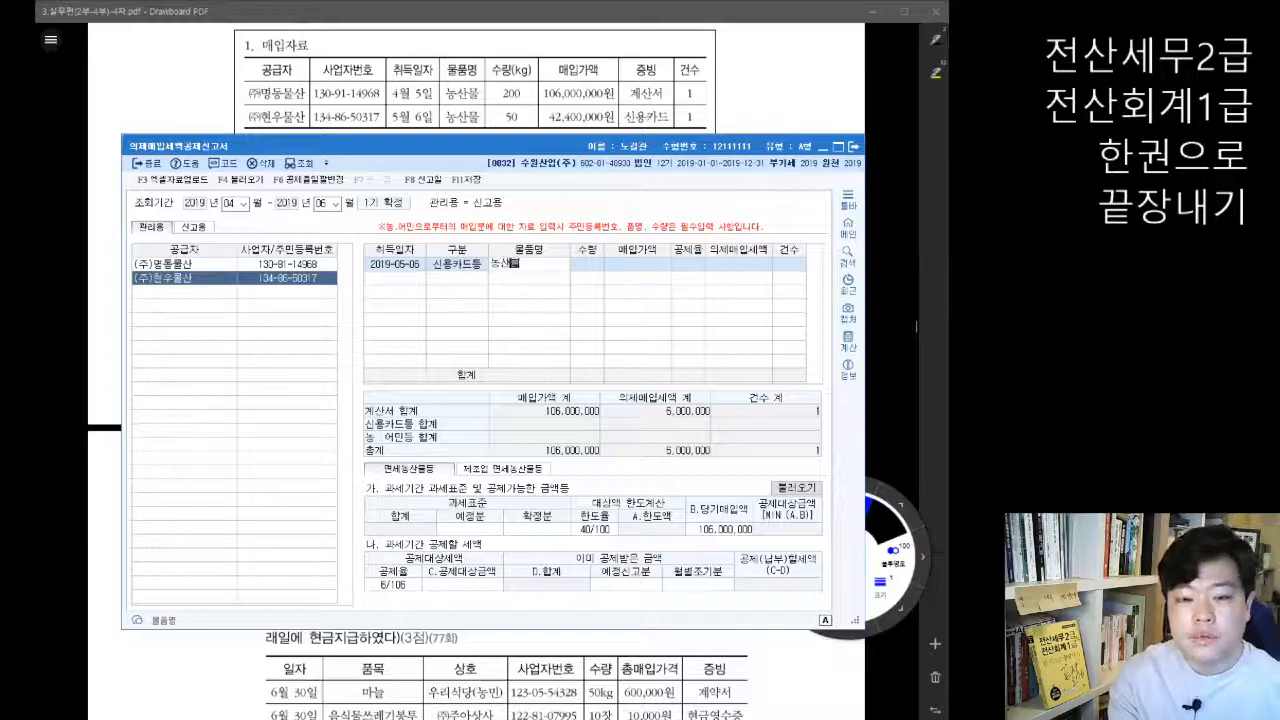
key("Return")
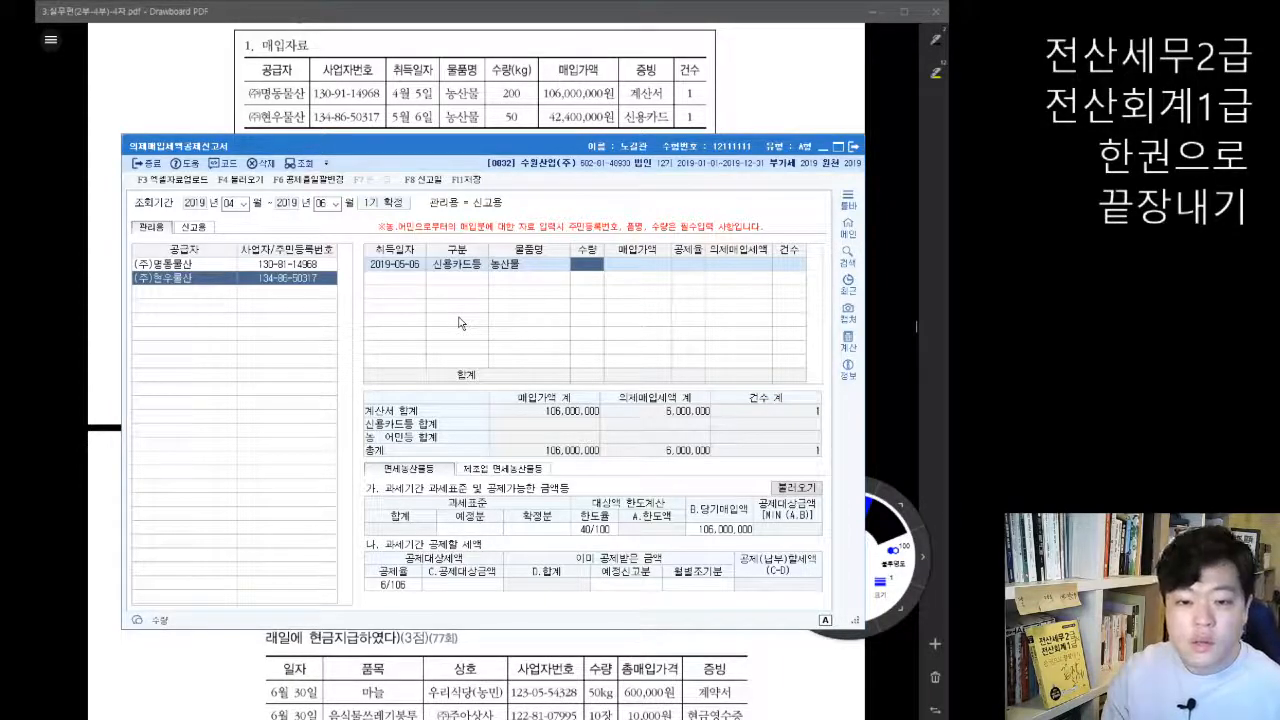
type("50")
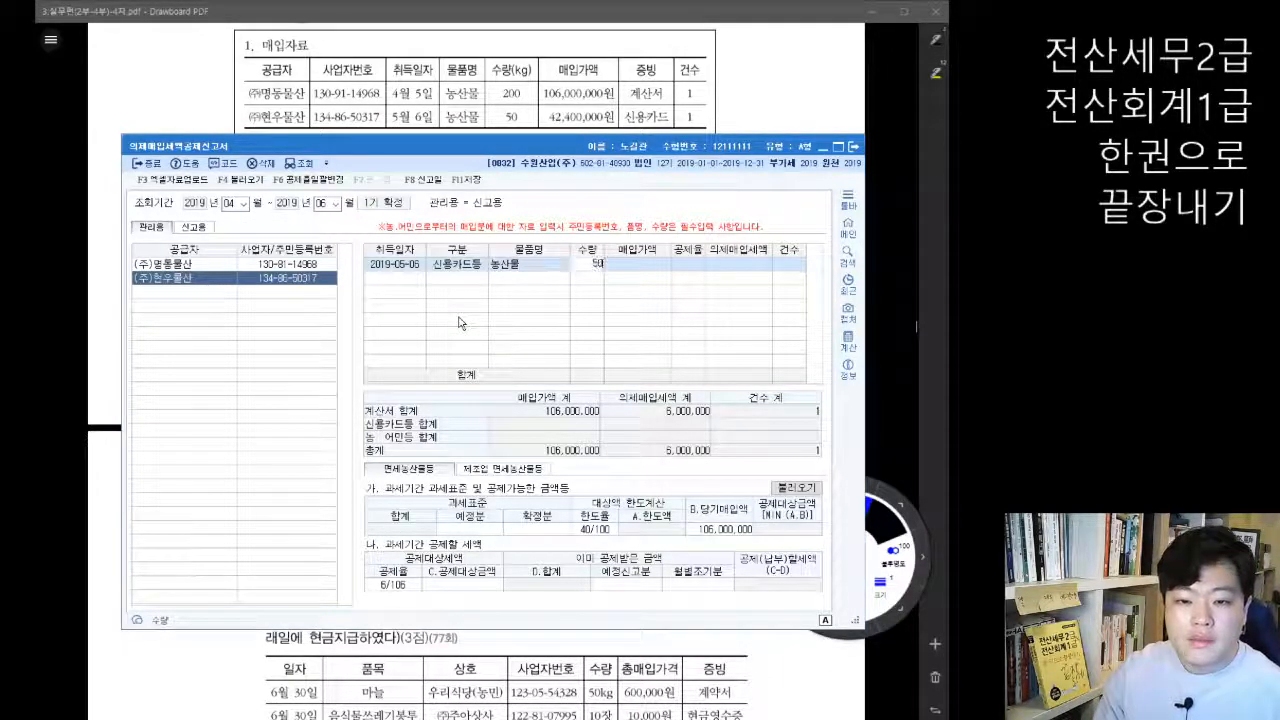
key("Return")
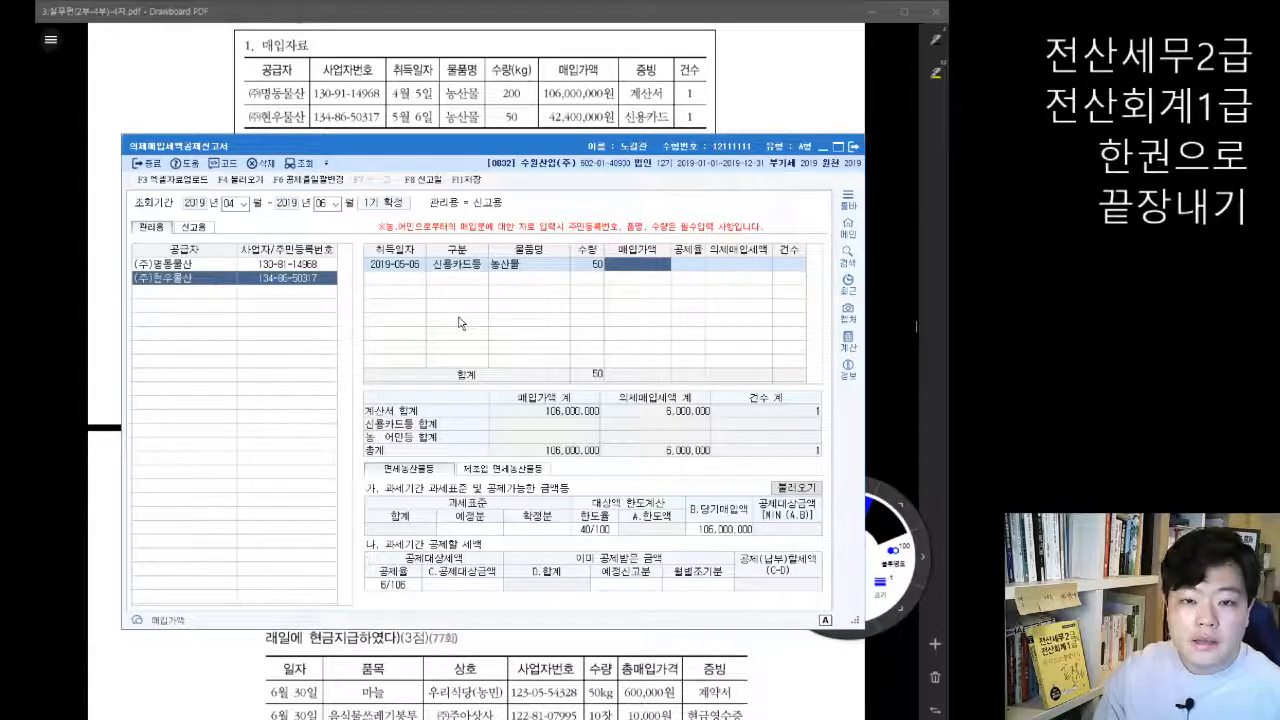
type("42,400,000")
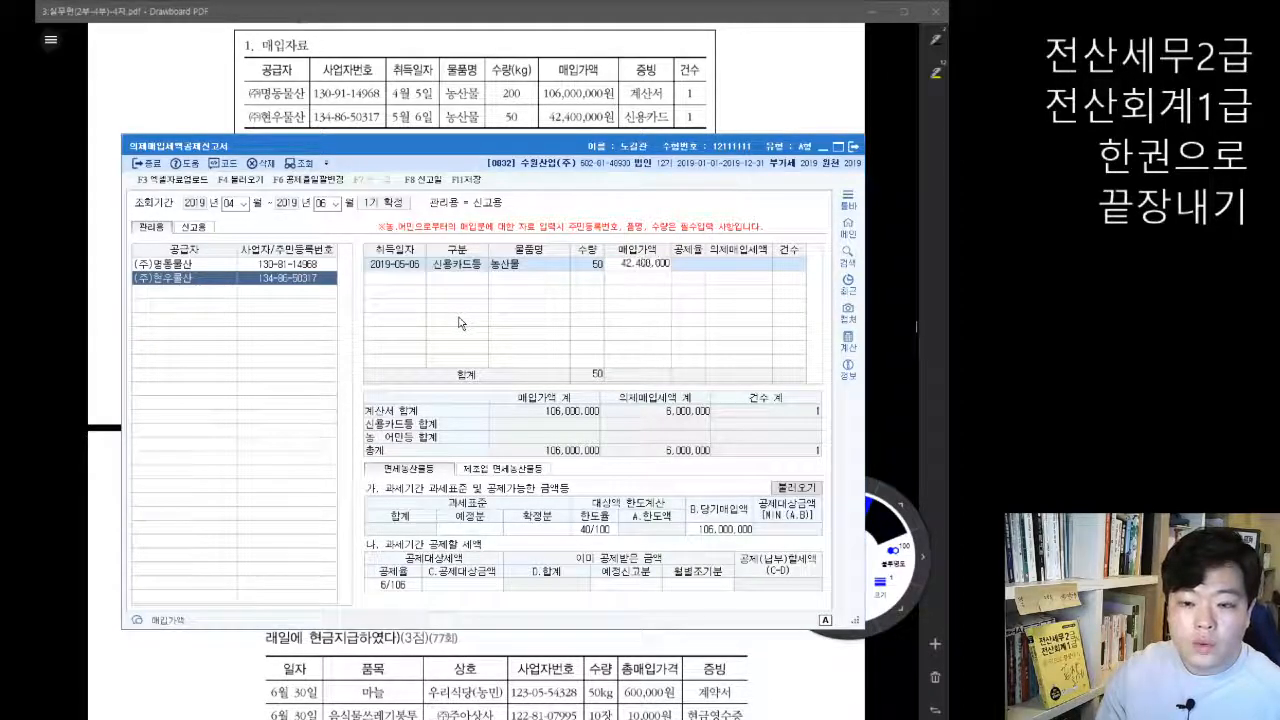
key("Return")
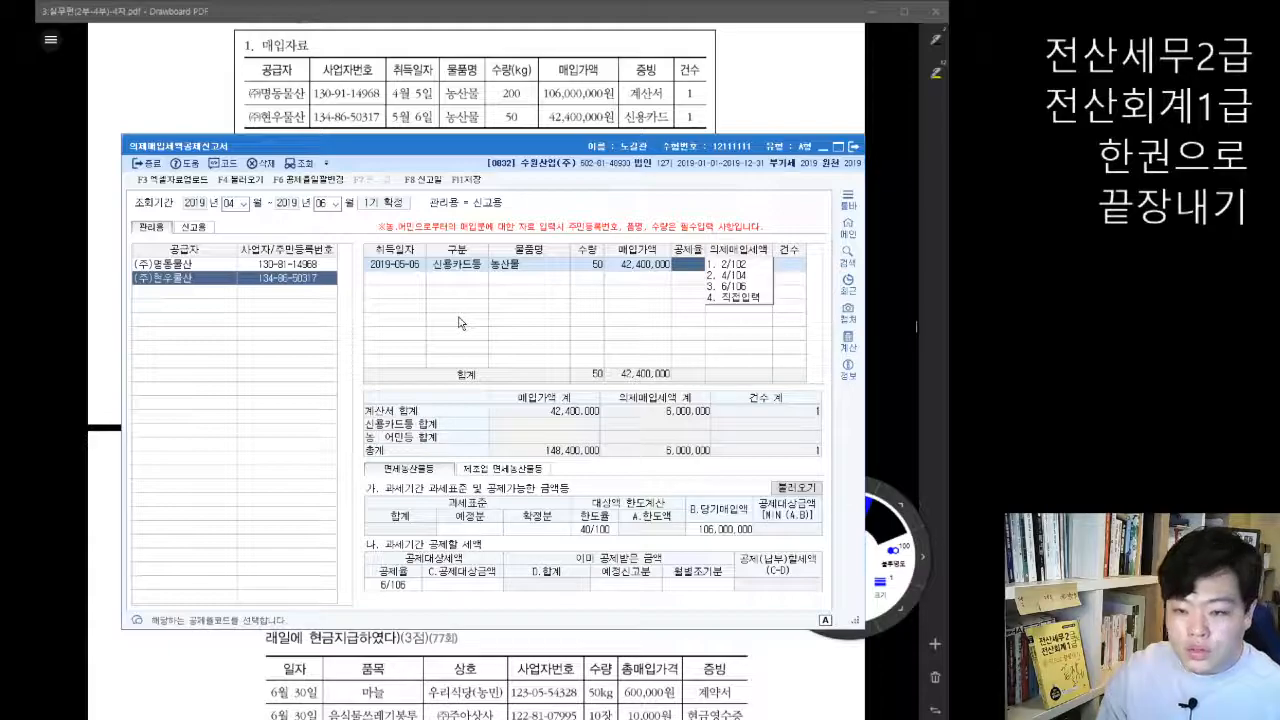
key("3")
key("Return")
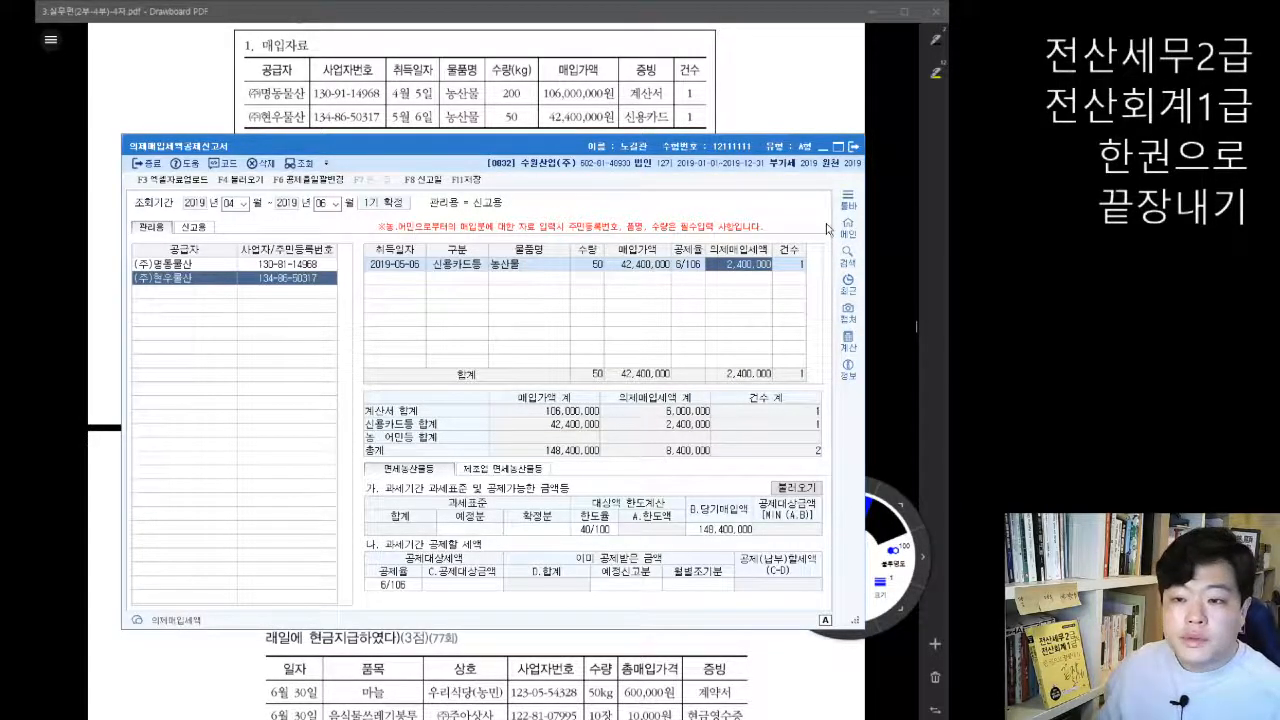
Step: Switch to Drawboard PDF and mark problem 01's 추가자료, circling 예정 and 확정 and underlining their tax bases, 140,000,000 and 200,000,000
left_click(875, 210)
scroll(608, 303, "up", 1)
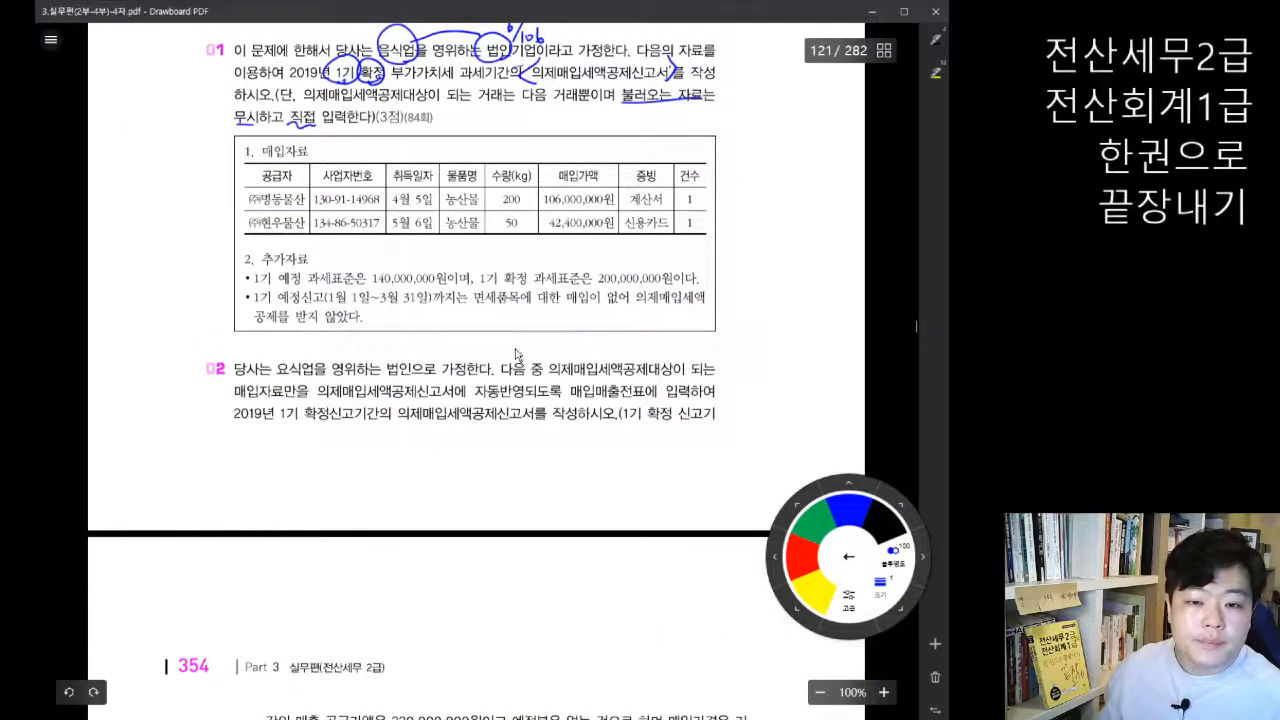
scroll(357, 228, "down", 1)
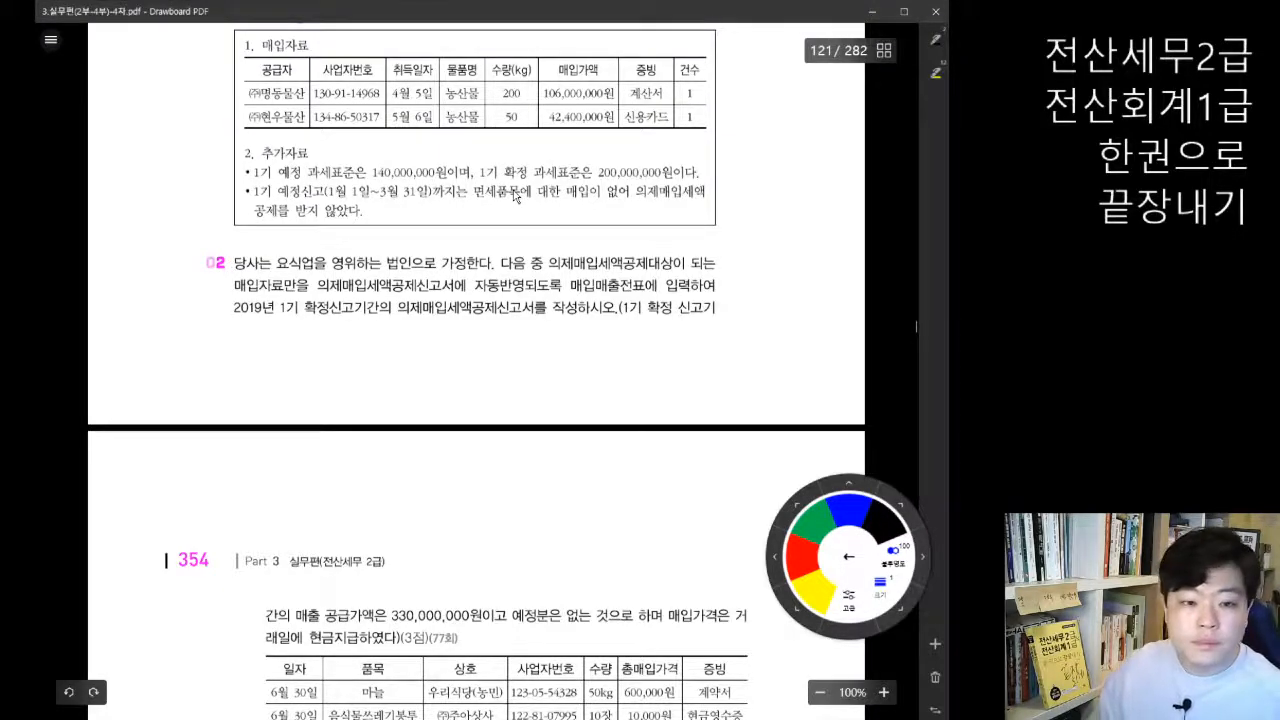
left_click_drag(258, 141, 270, 137)
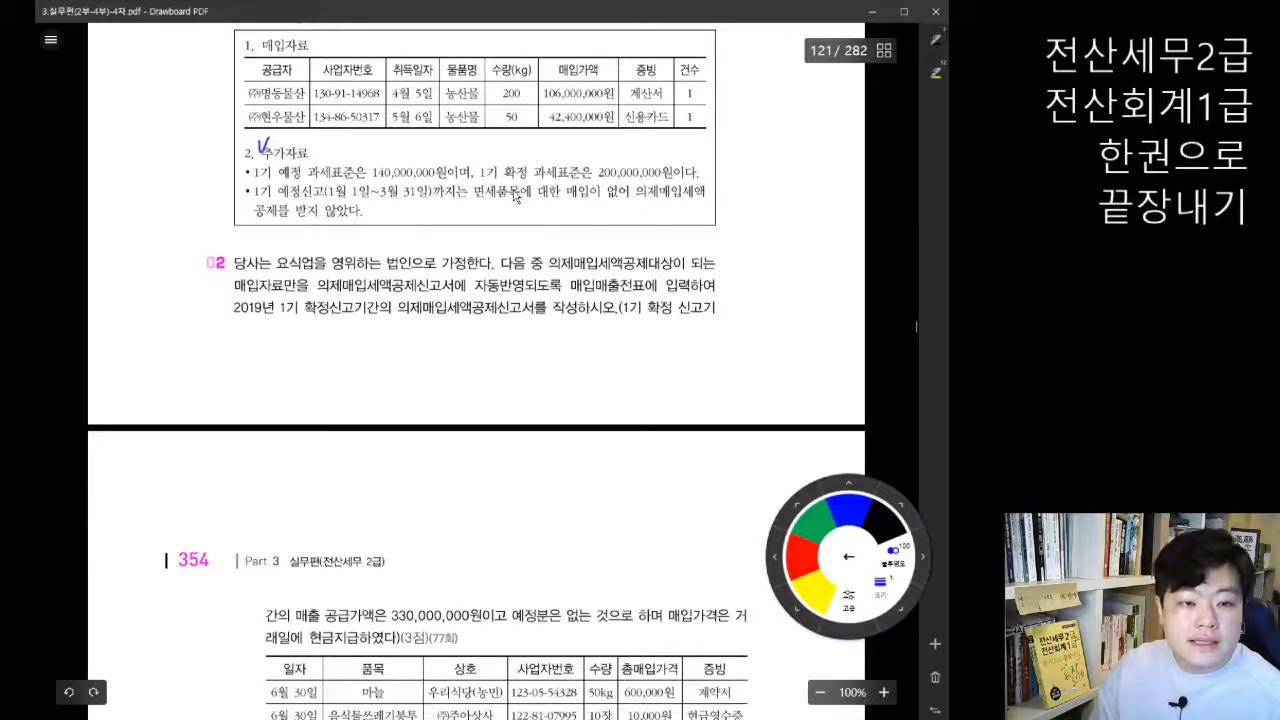
left_click_drag(300, 166, 288, 165)
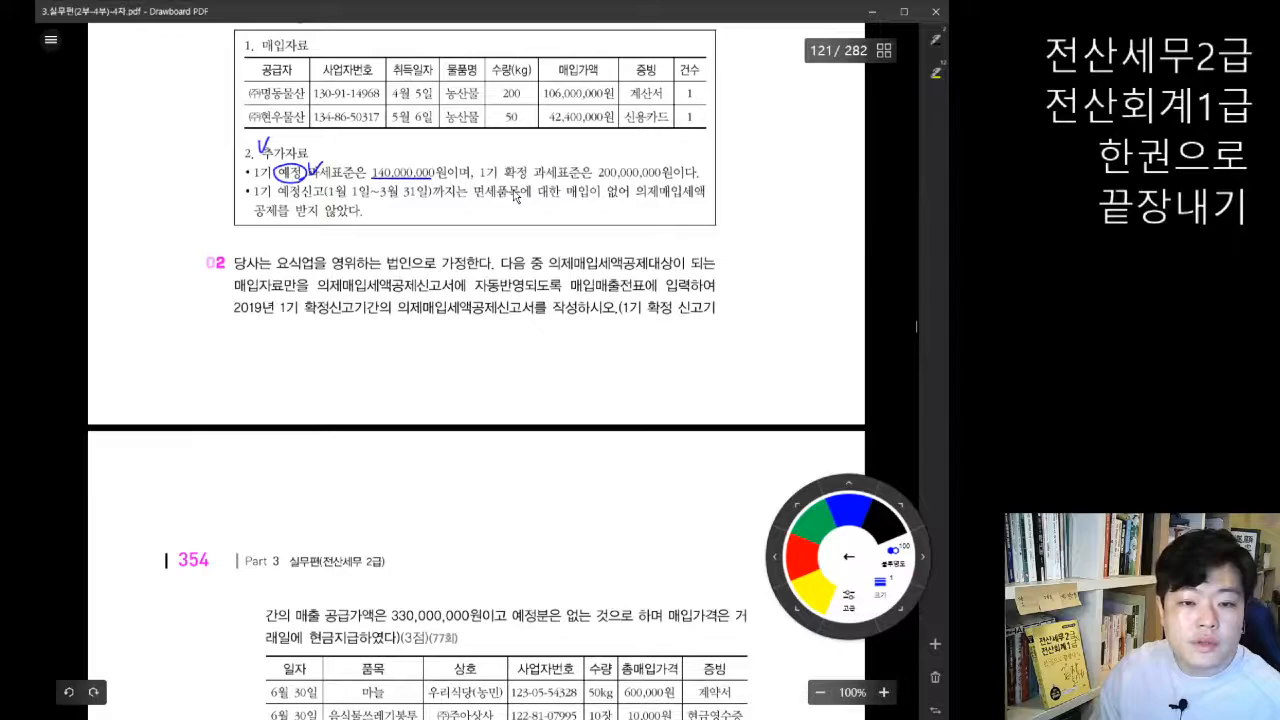
mouse_move(535, 159)
left_mouse_down()
mouse_move(537, 171)
mouse_move(674, 180)
left_mouse_up()
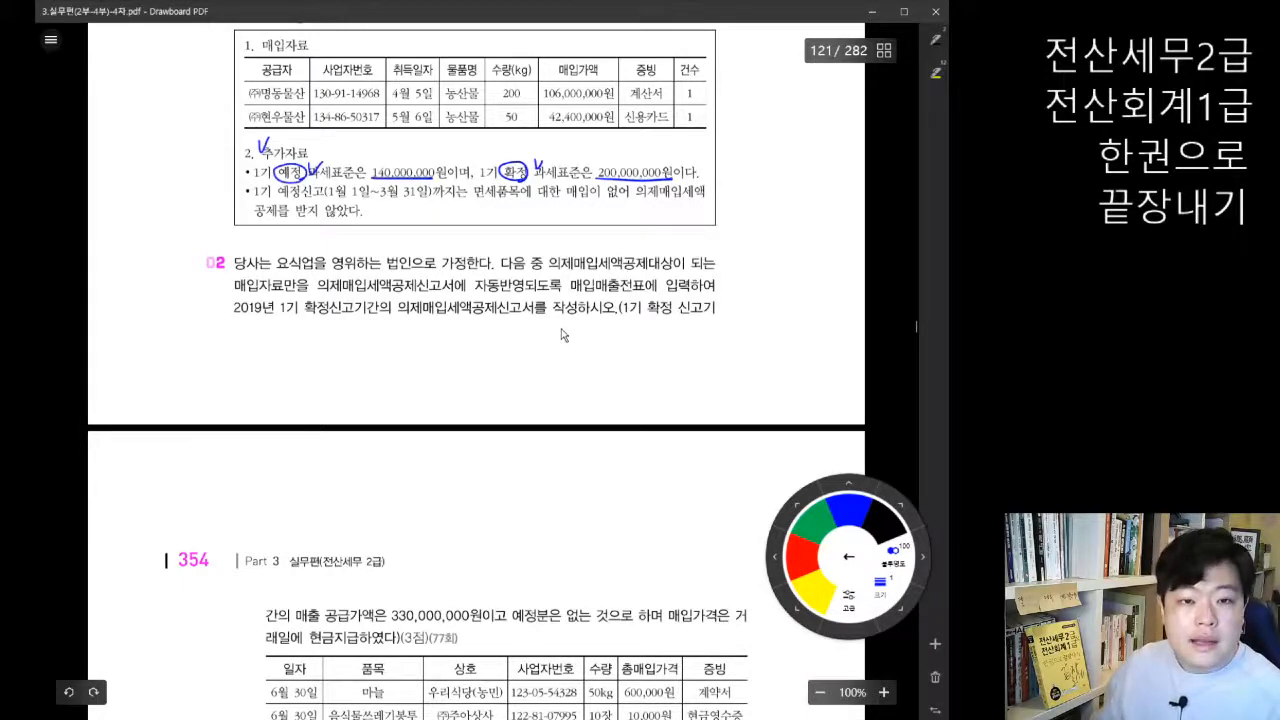
Step: Return to the 의제매입세액공제신고서 and enter the 과세표준 as 예정분 140,000,000 and 확정분 200,000,000
scroll(564, 336, "down", 1)
left_click(440, 718)
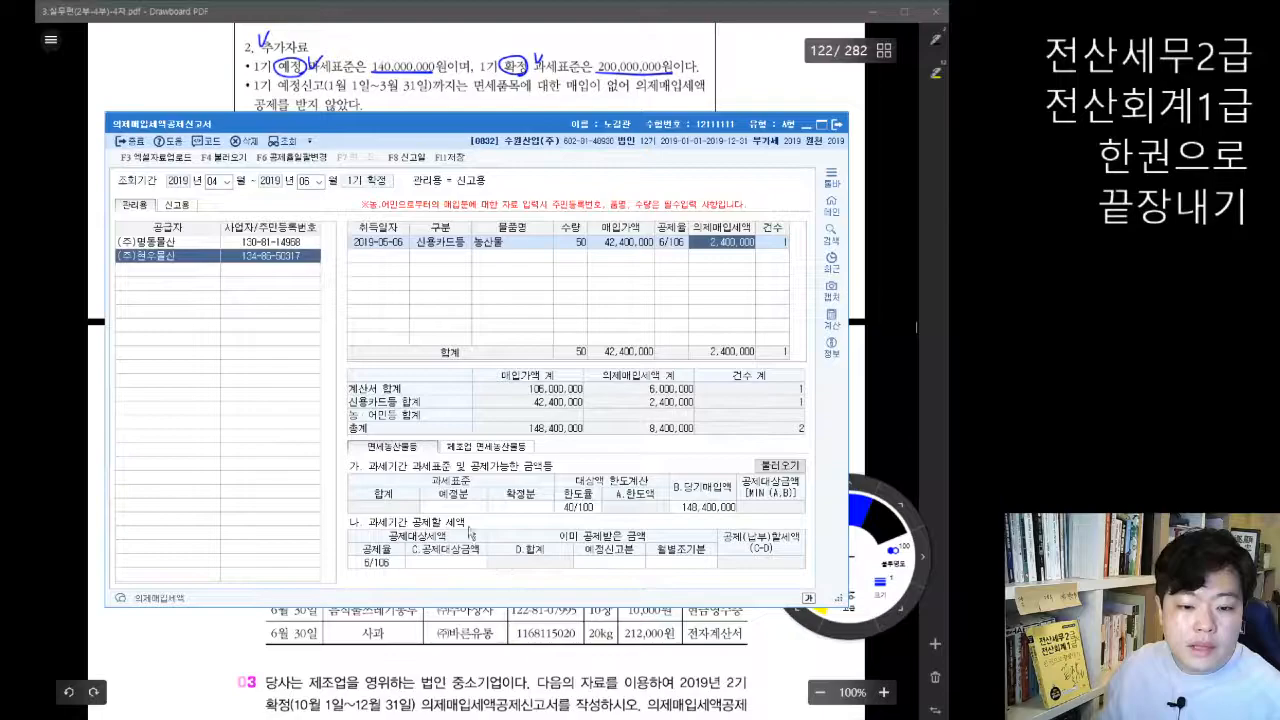
left_click(468, 508)
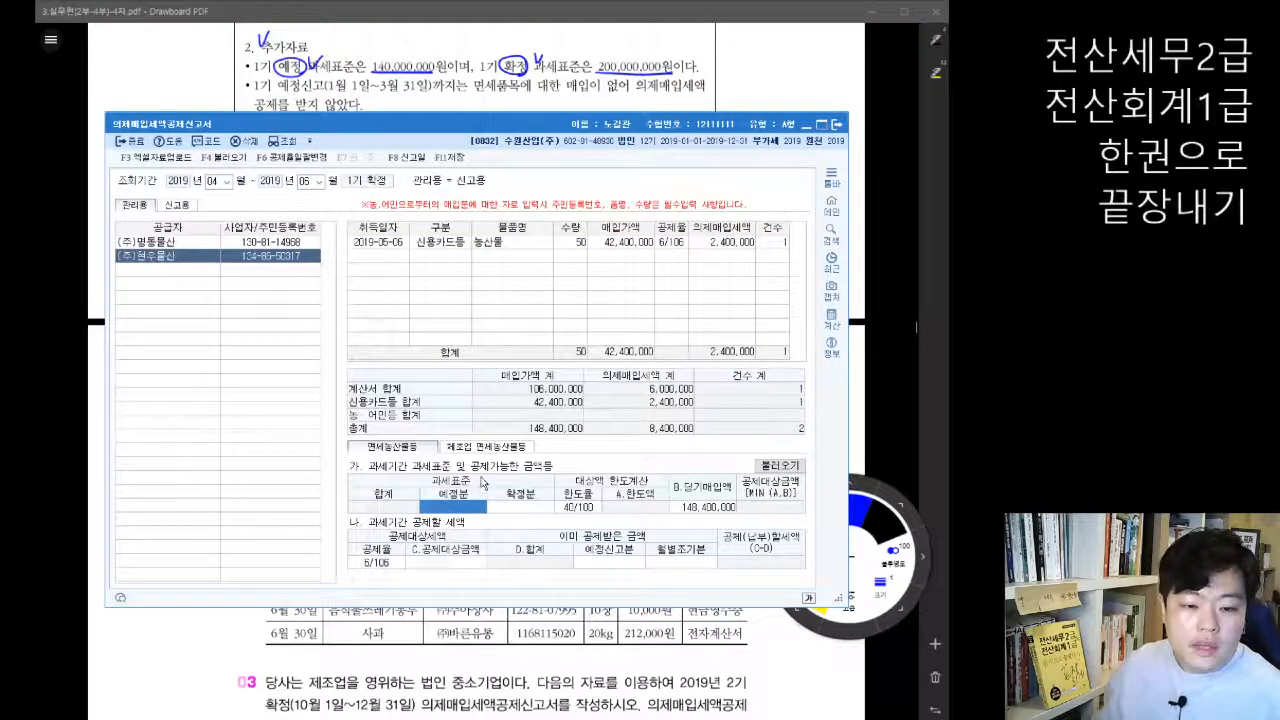
left_click(537, 509)
left_click(467, 510)
left_click(507, 509)
left_click(456, 510)
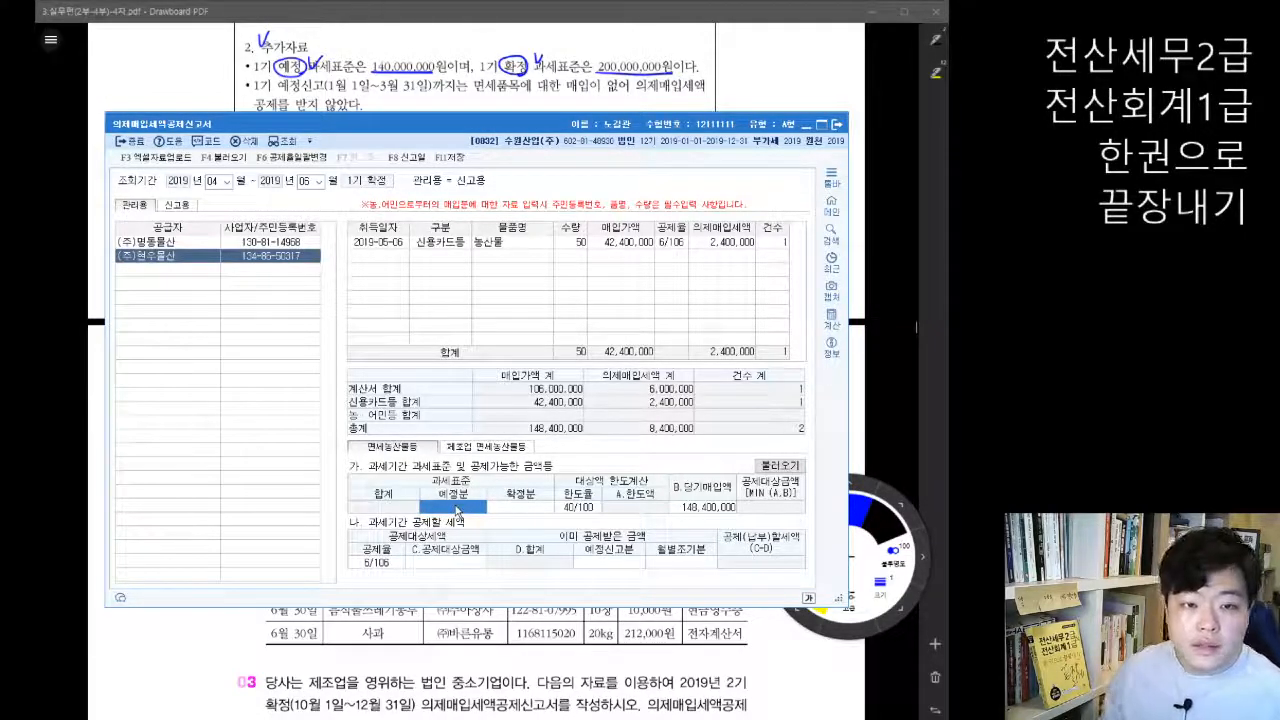
type("140000000")
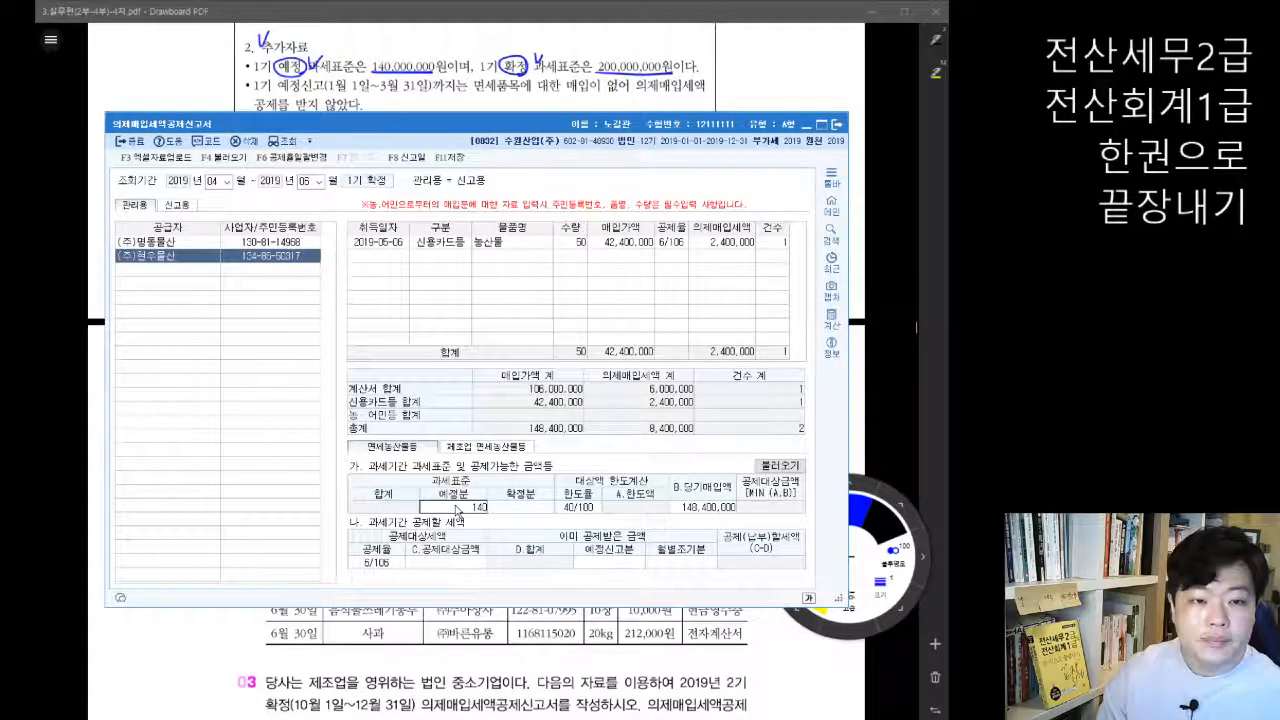
key("Return")
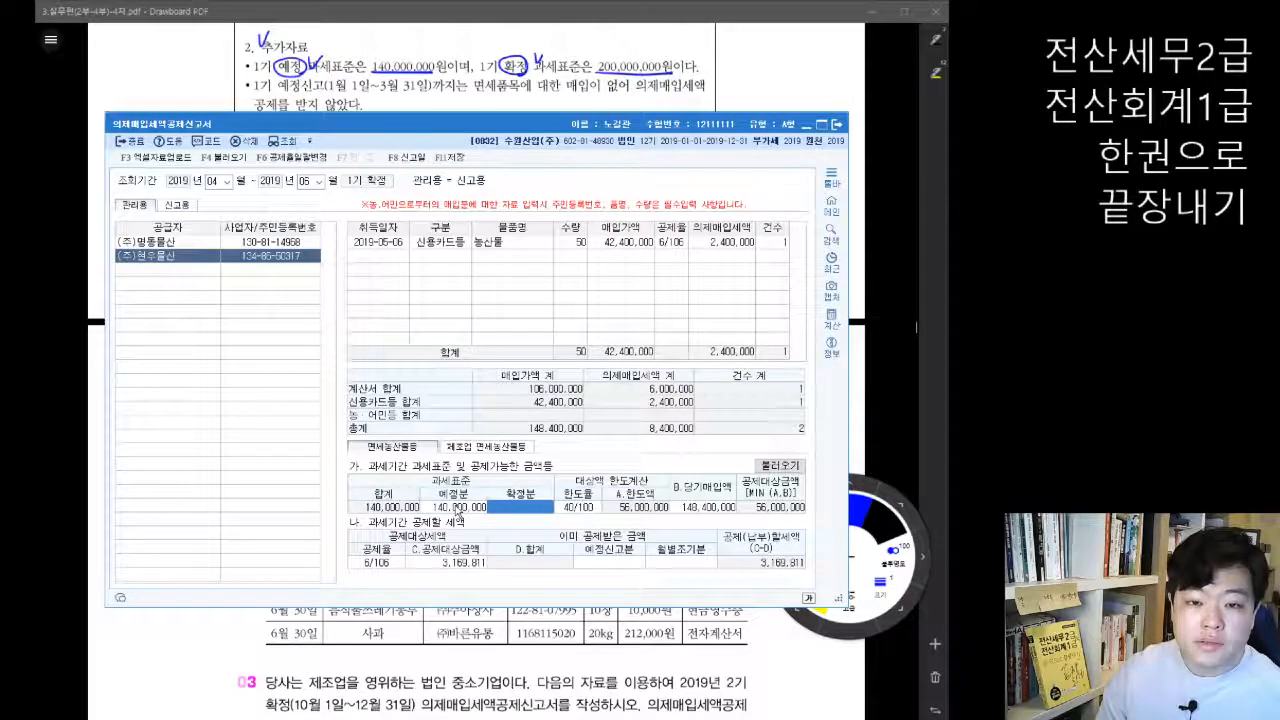
type("200,000,000")
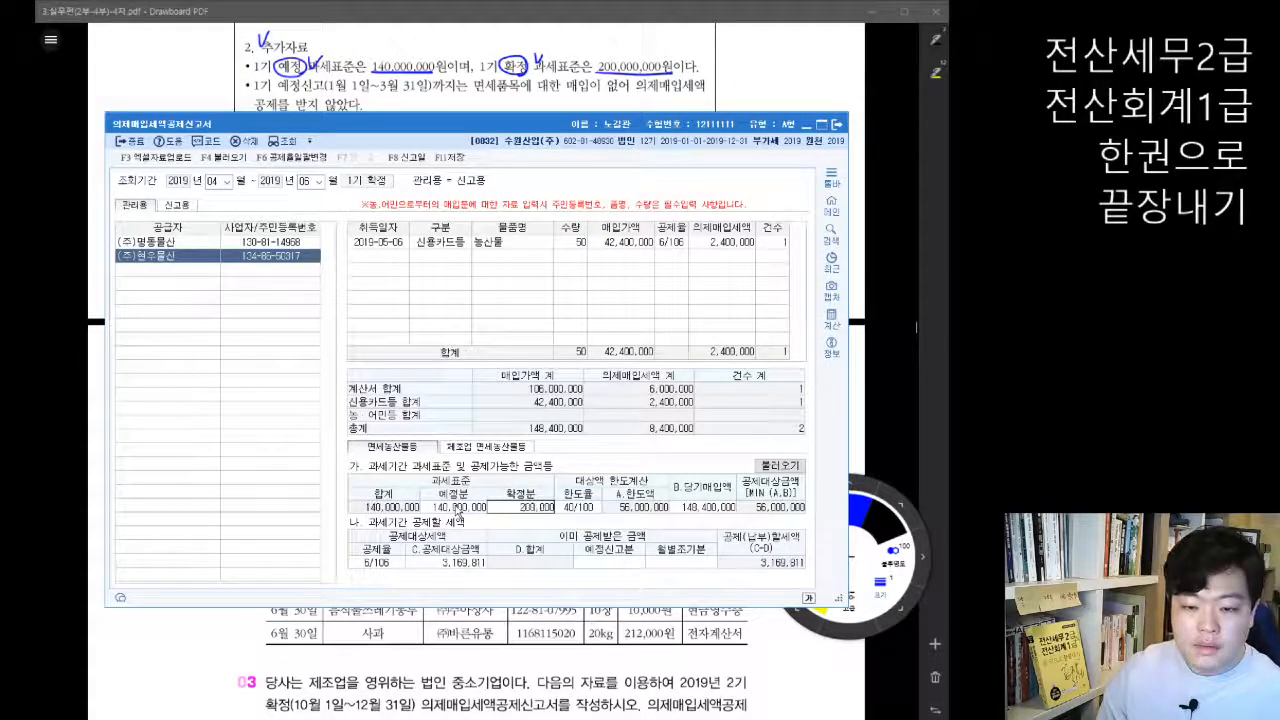
key("Return")
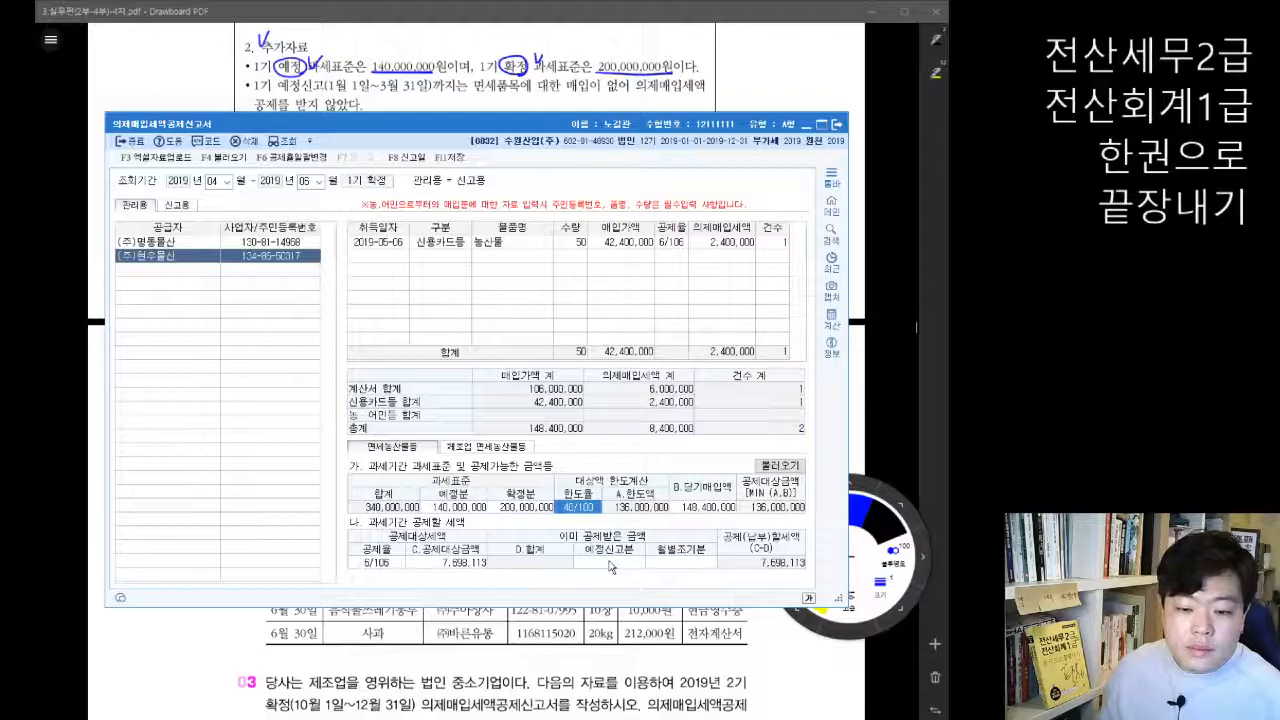
Step: Leave the 예정신고분 under 이미 공제받은 금액 empty, and save and close the 의제매입세액공제신고서
left_click(612, 568)
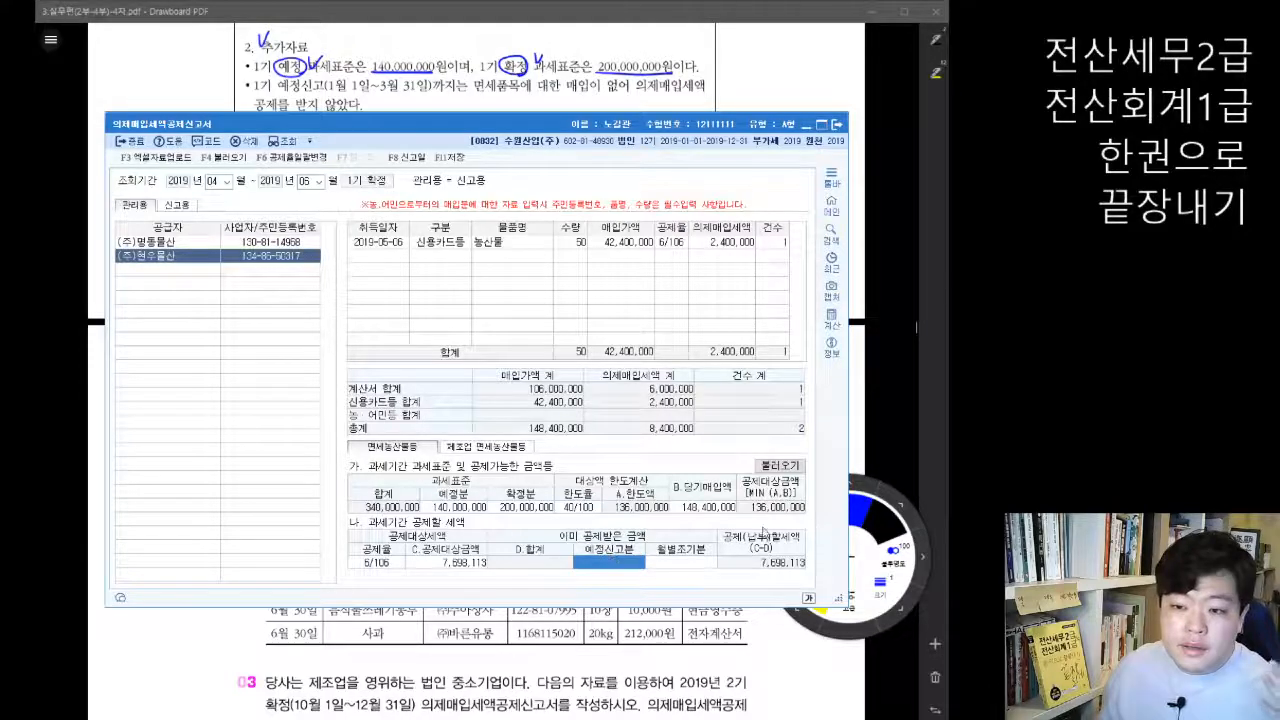
left_click(884, 417)
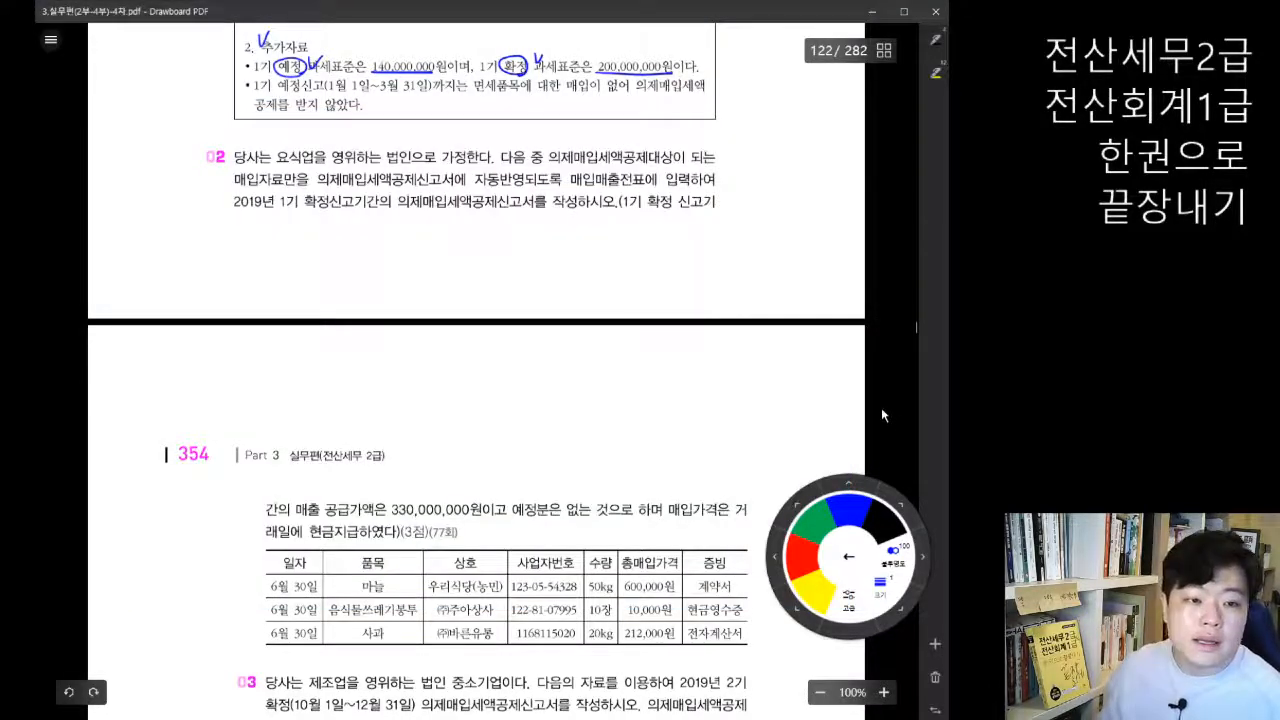
key("alt+Tab")
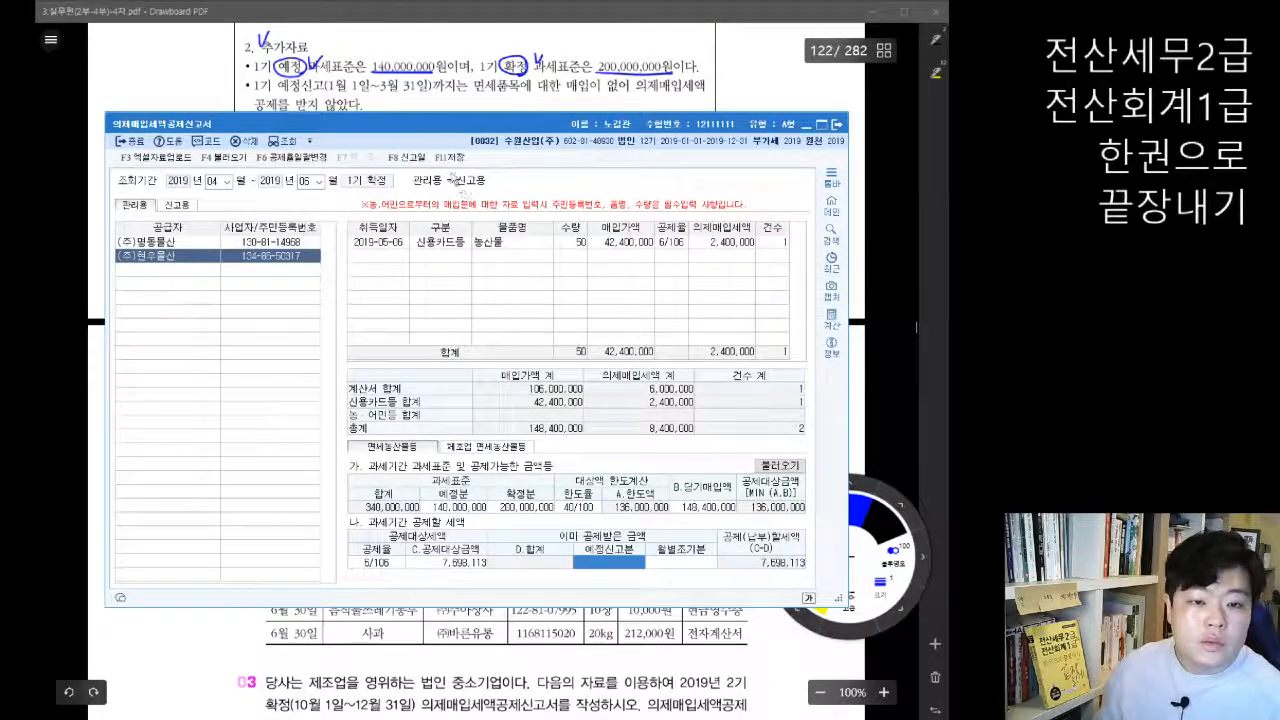
left_click(450, 157)
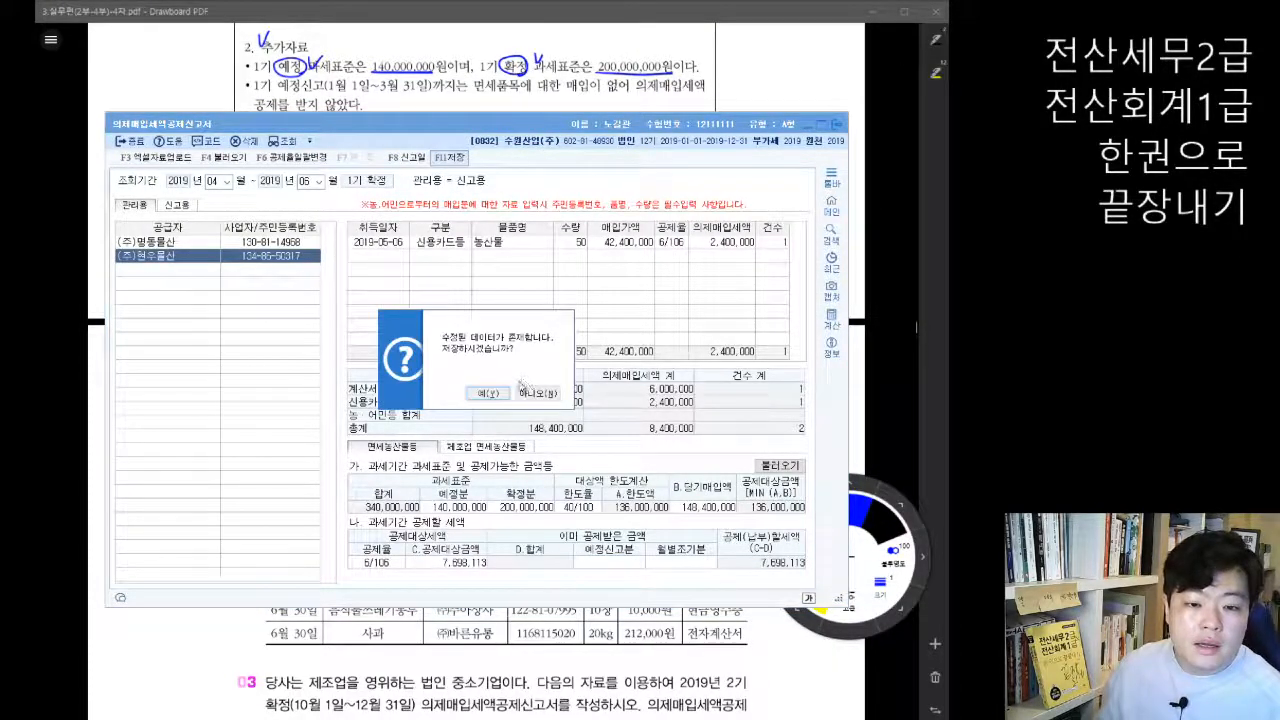
left_click(487, 393)
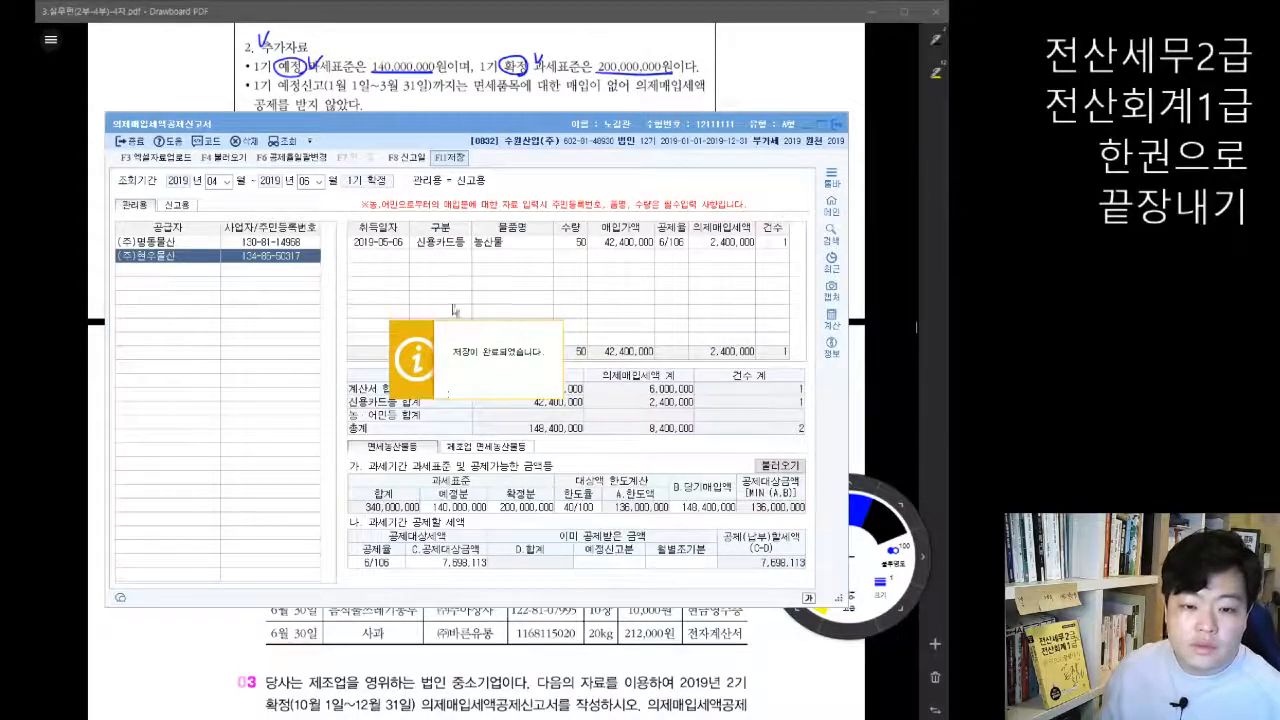
left_click(841, 124)
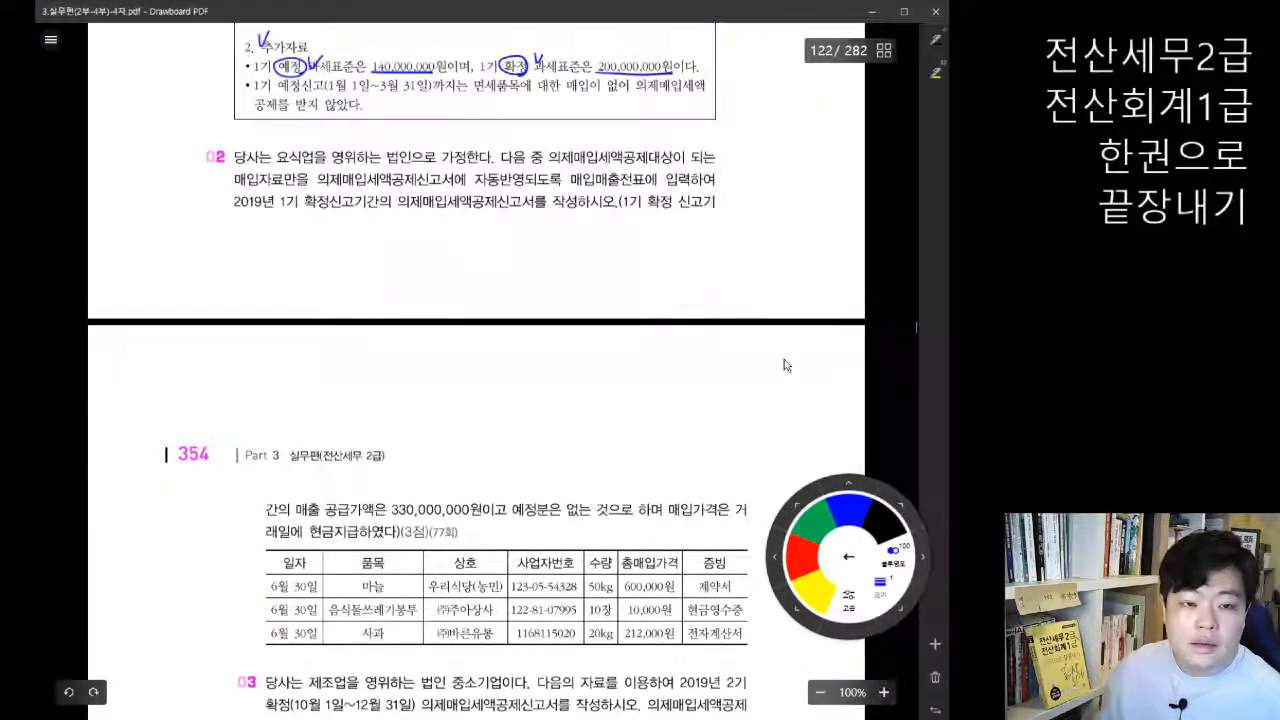
Step: Circle 요식업 and 법인 in problem 02 of the textbook PDF and look up the 의제매입세액 공제율 table
scroll(784, 359, "down", 1)
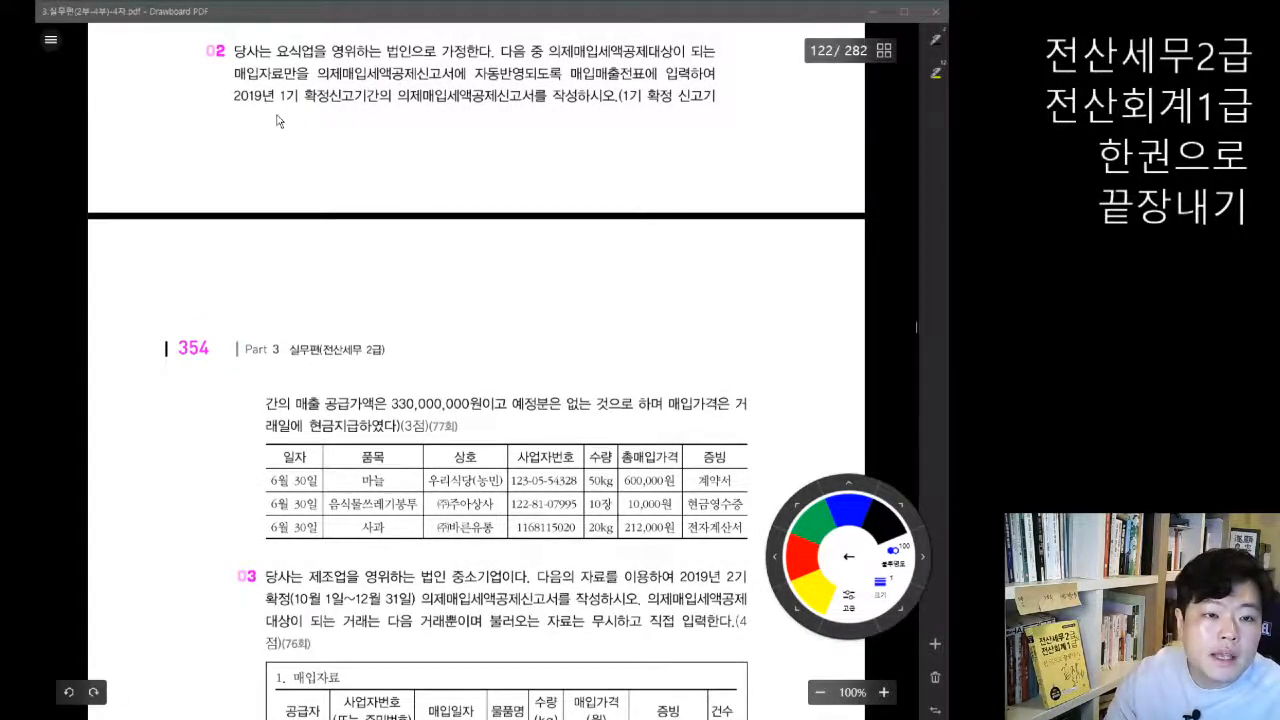
mouse_move(300, 60)
left_mouse_down()
mouse_move(295, 74)
mouse_move(282, 38)
mouse_move(310, 62)
left_mouse_up()
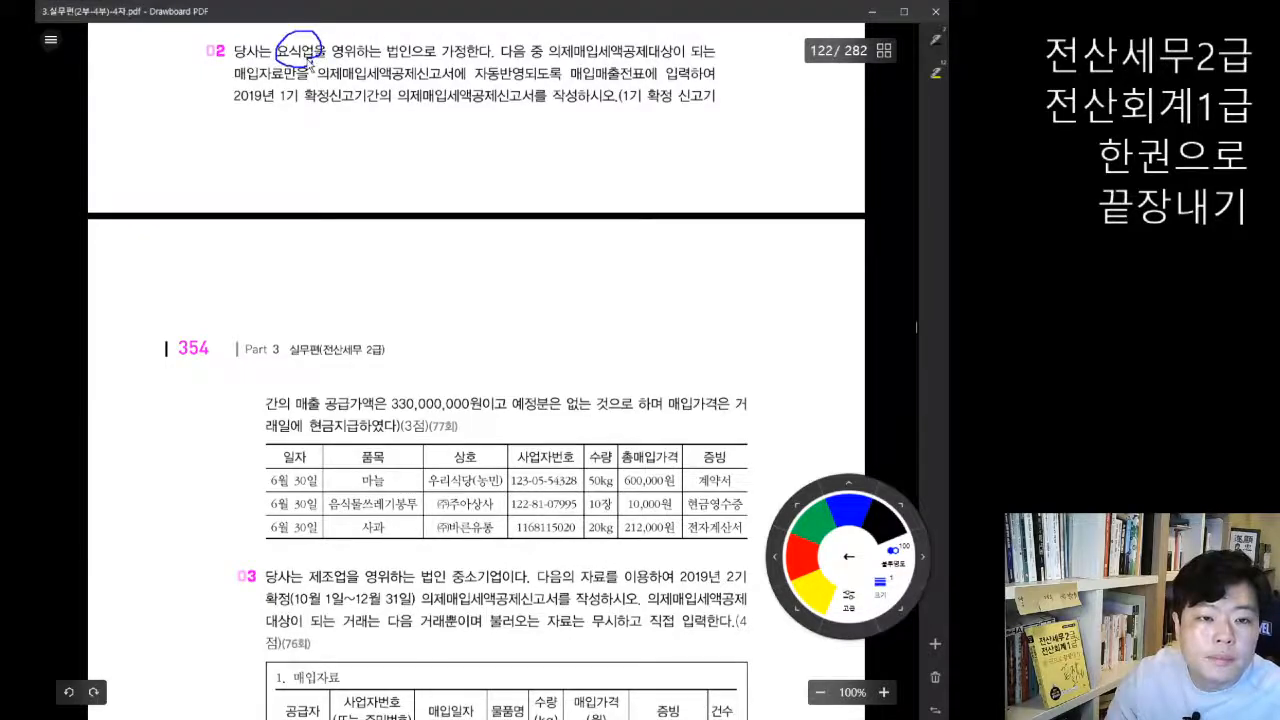
mouse_move(402, 33)
left_mouse_down()
mouse_move(410, 60)
mouse_move(404, 34)
left_mouse_up()
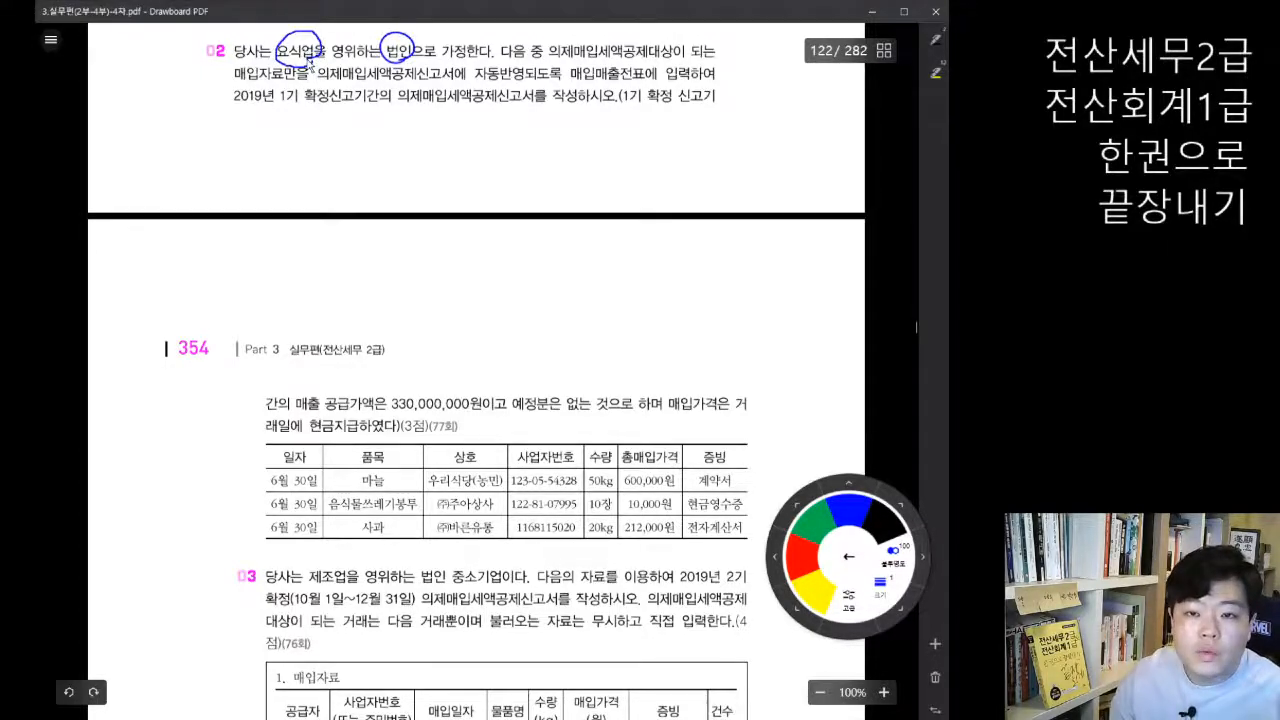
scroll(390, 170, "up", 3)
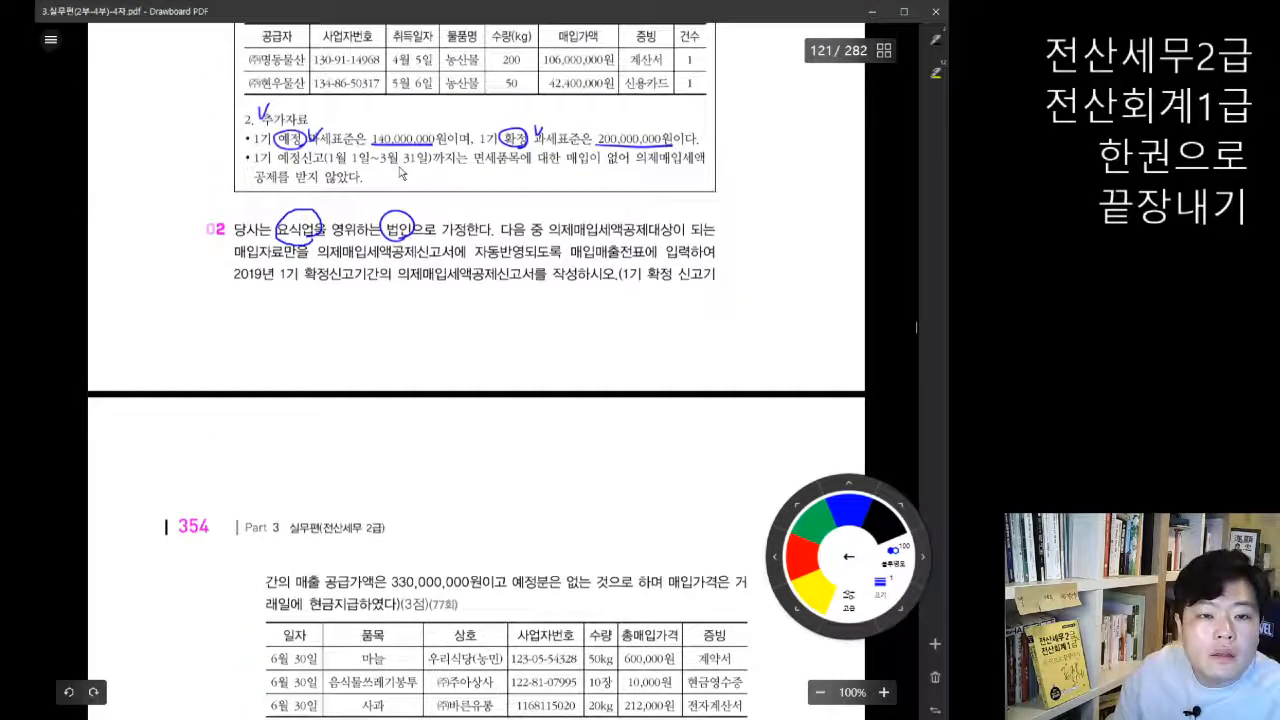
scroll(422, 187, "up", 5)
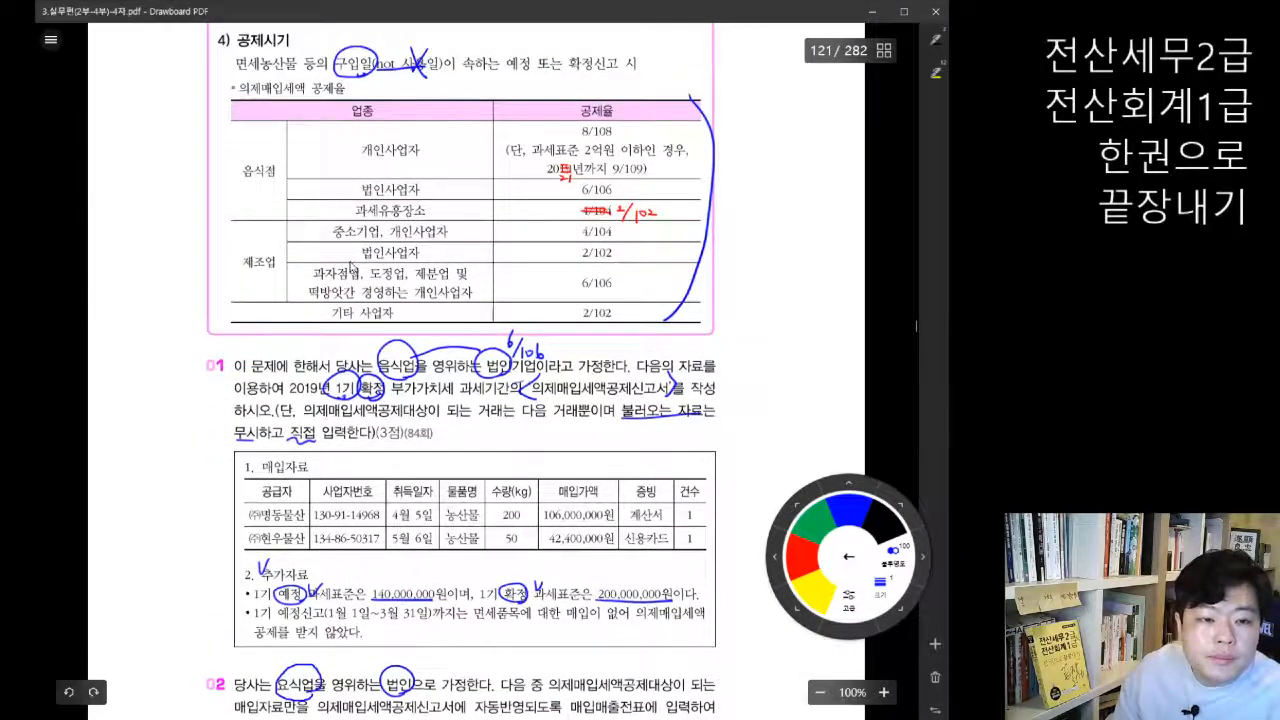
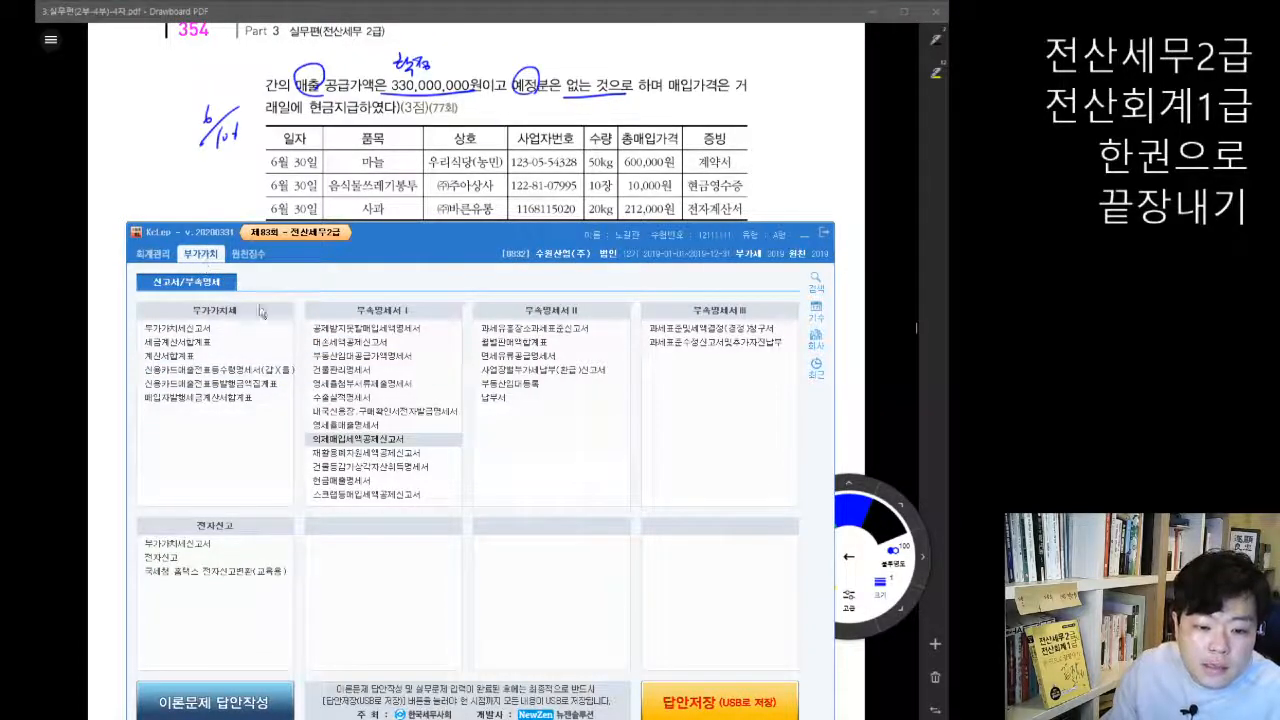
Step: Open the 의제매입세액공제신고서 and check the reporting period required by problem 02 in the textbook PDF
left_click(384, 447)
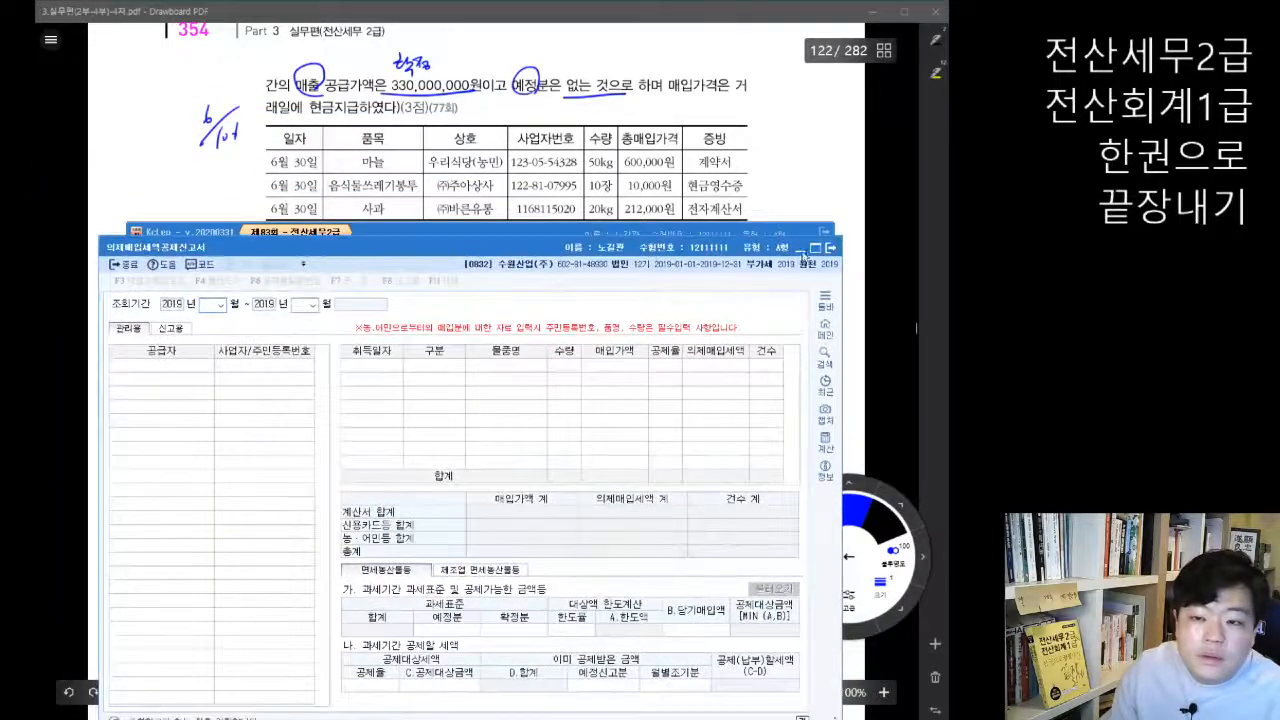
left_click(895, 244)
scroll(650, 473, "up", 4)
scroll(649, 473, "up", 1)
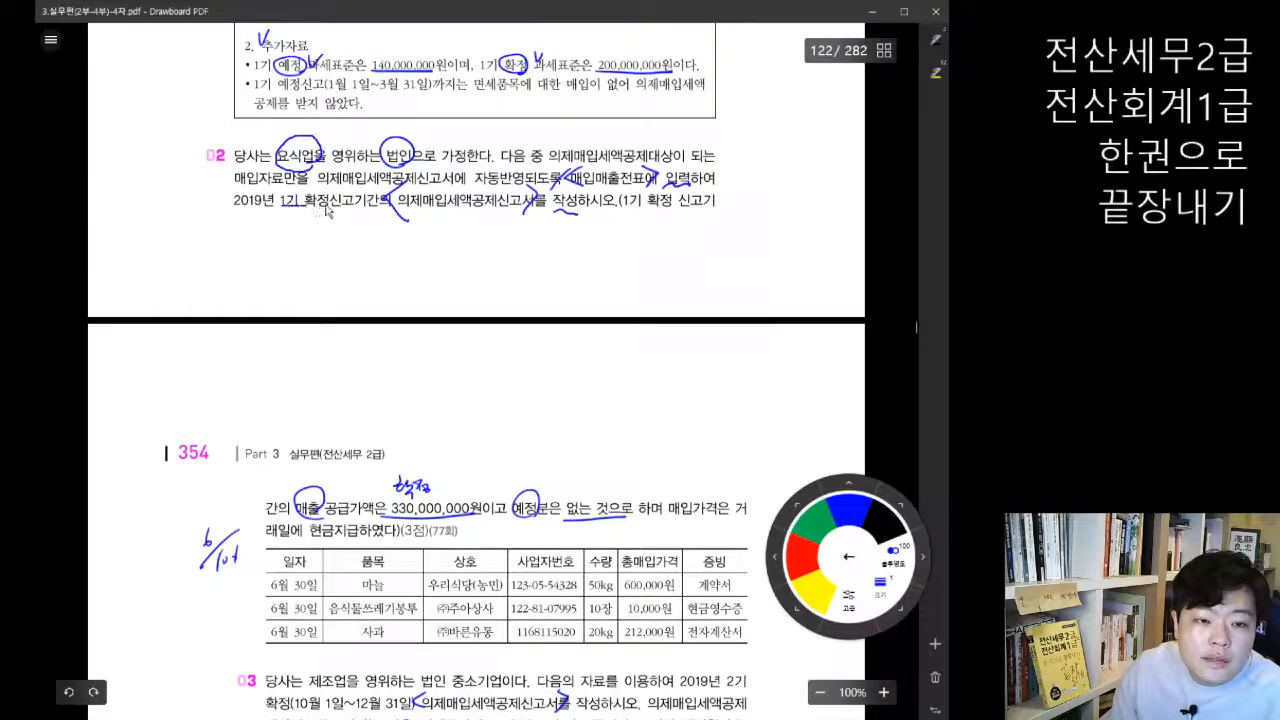
scroll(447, 400, "down", 3)
scroll(450, 383, "down", 2)
scroll(450, 383, "up", 1)
Step: Set the 조회기간 of the 의제매입세액공제신고서 to 2019년 04월 ~ 2019년 06월 without loading the saved data
left_click(374, 716)
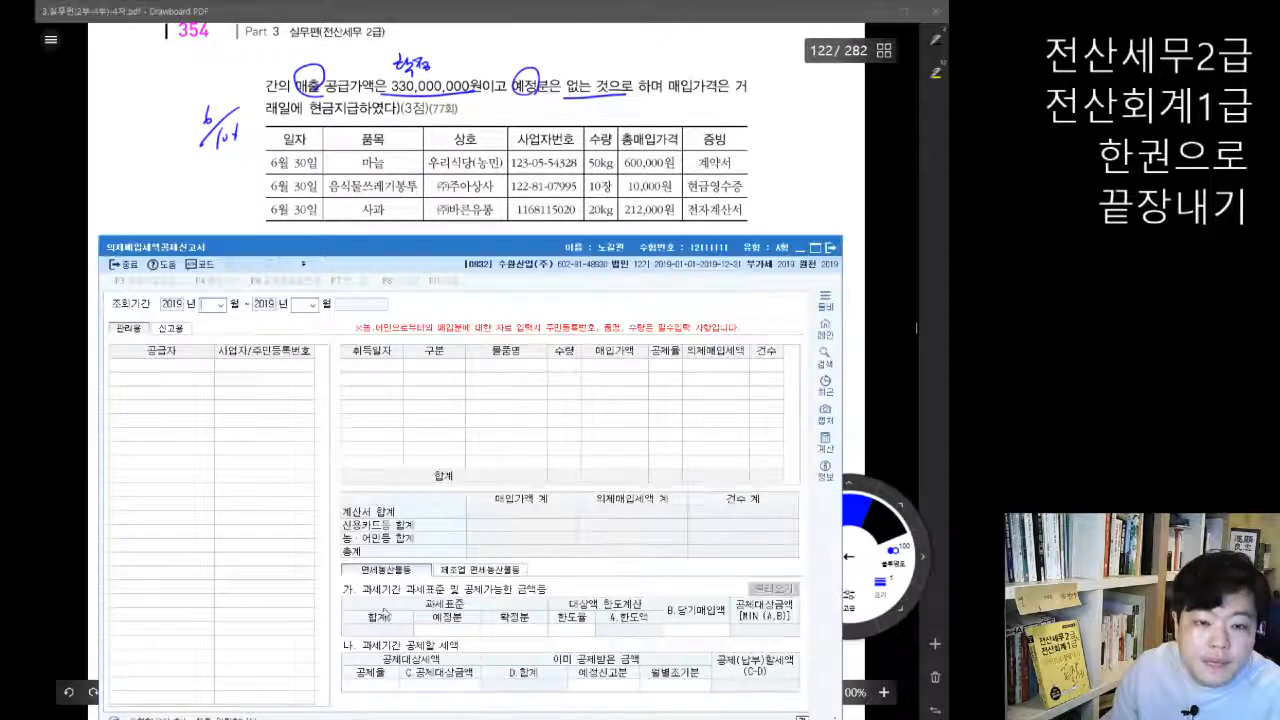
type("4")
key("Return")
type("6")
key("Return")
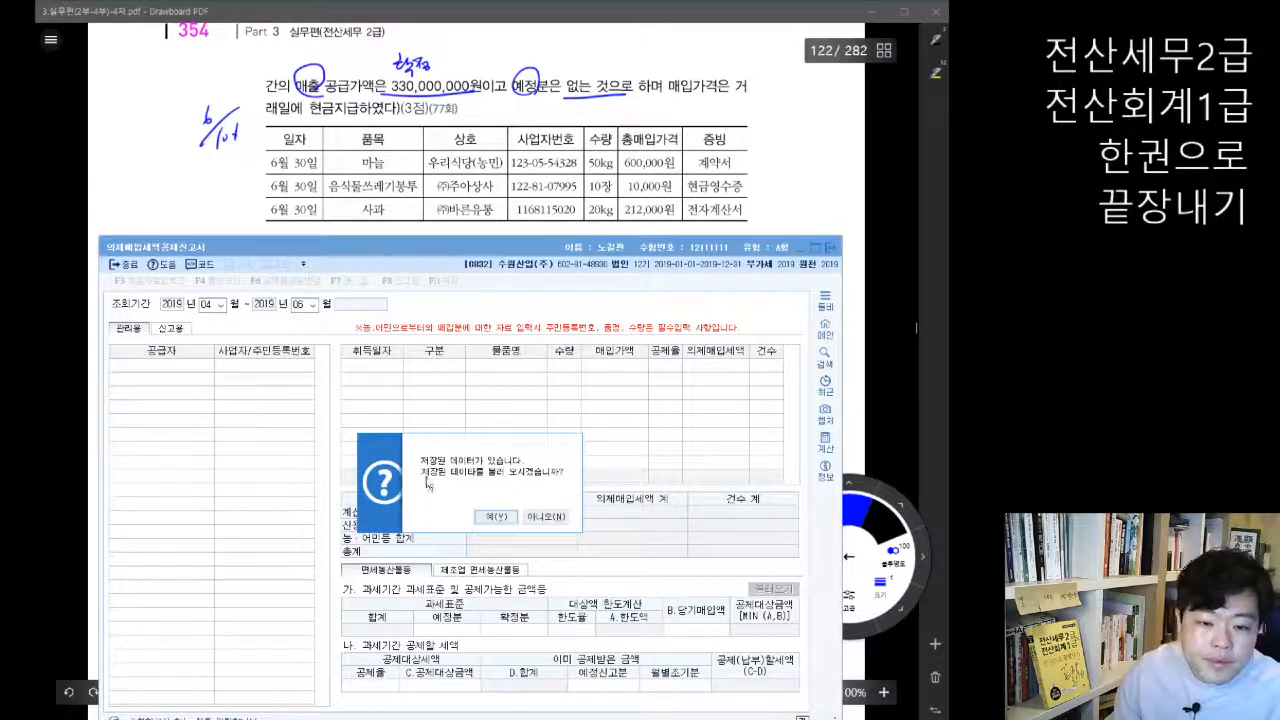
left_click(545, 517)
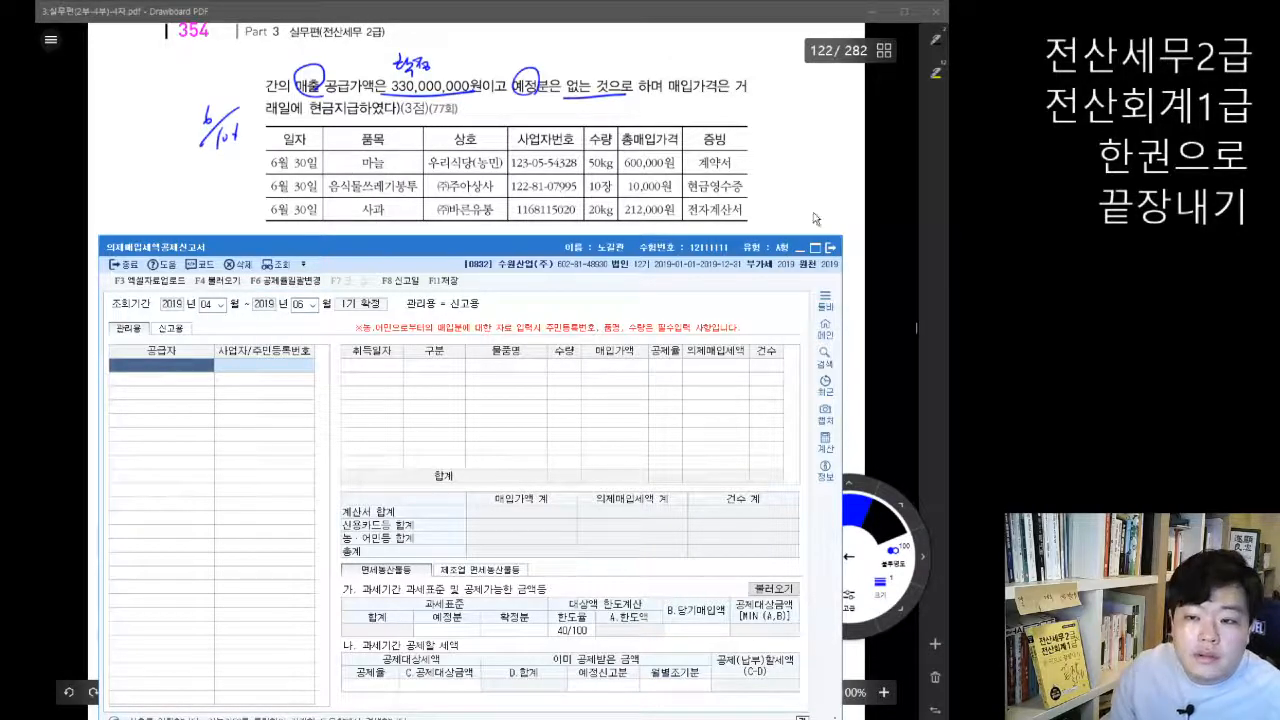
Step: Switch to Drawboard PDF and, in red pen, circle 품목, tick 마늘 and 사과, and cross out 음식물쓰레기봉투 in problem 02's table
left_click(878, 199)
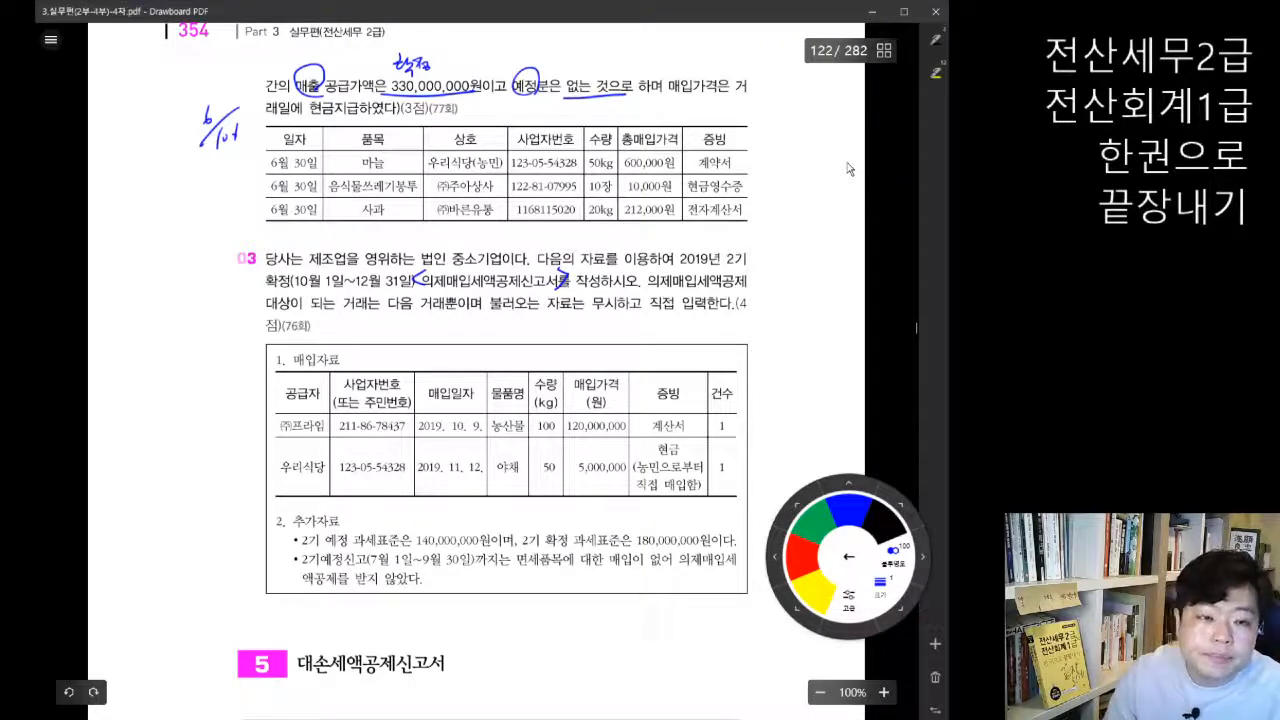
left_click(849, 557)
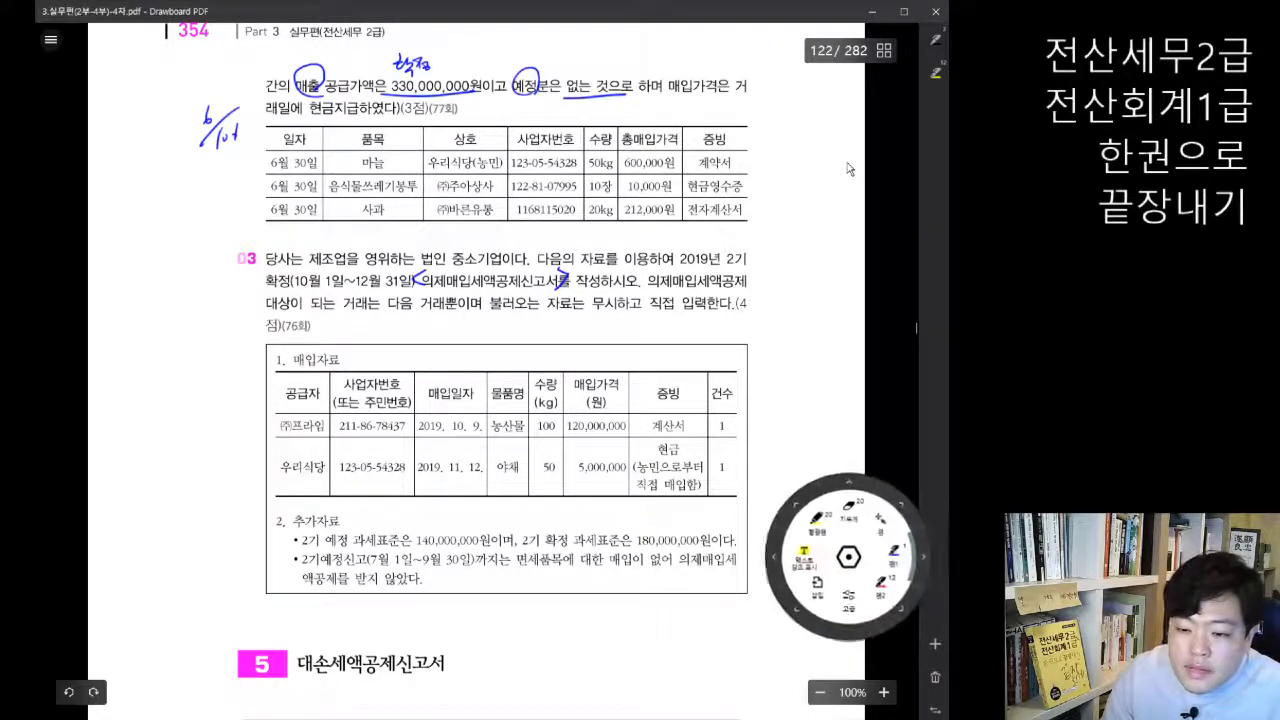
left_click(922, 557)
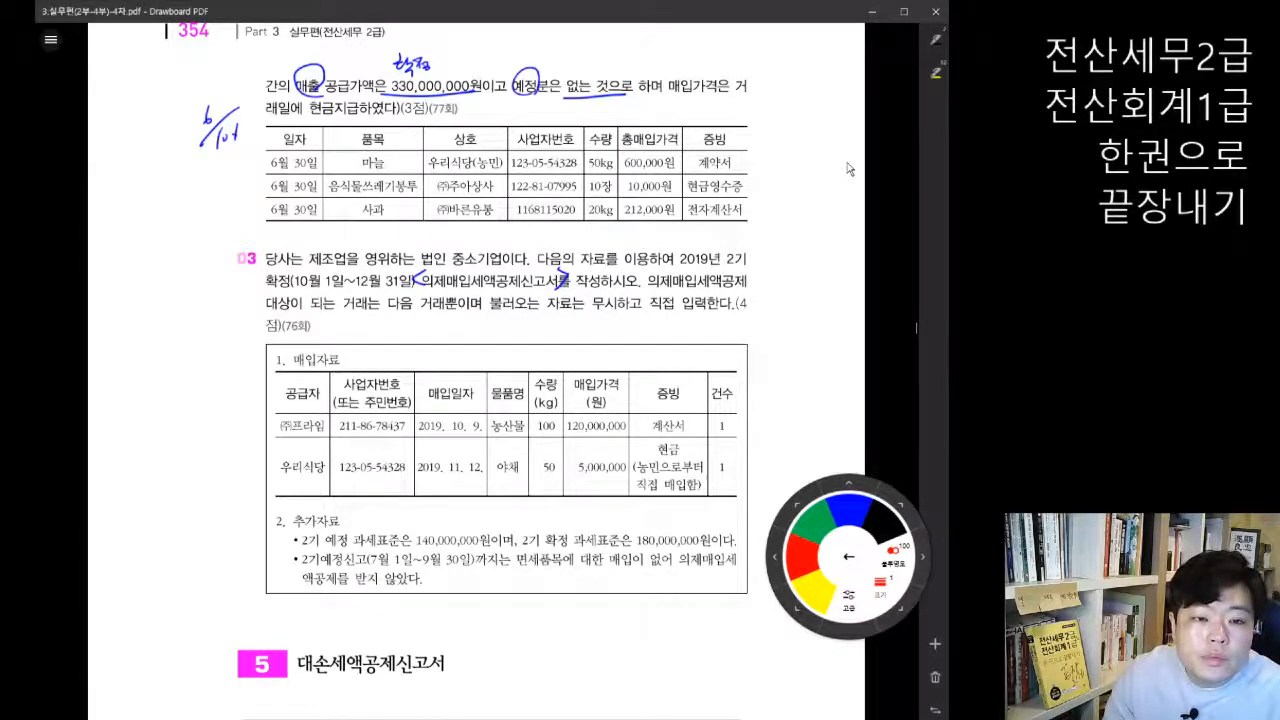
left_click_drag(386, 126, 390, 130)
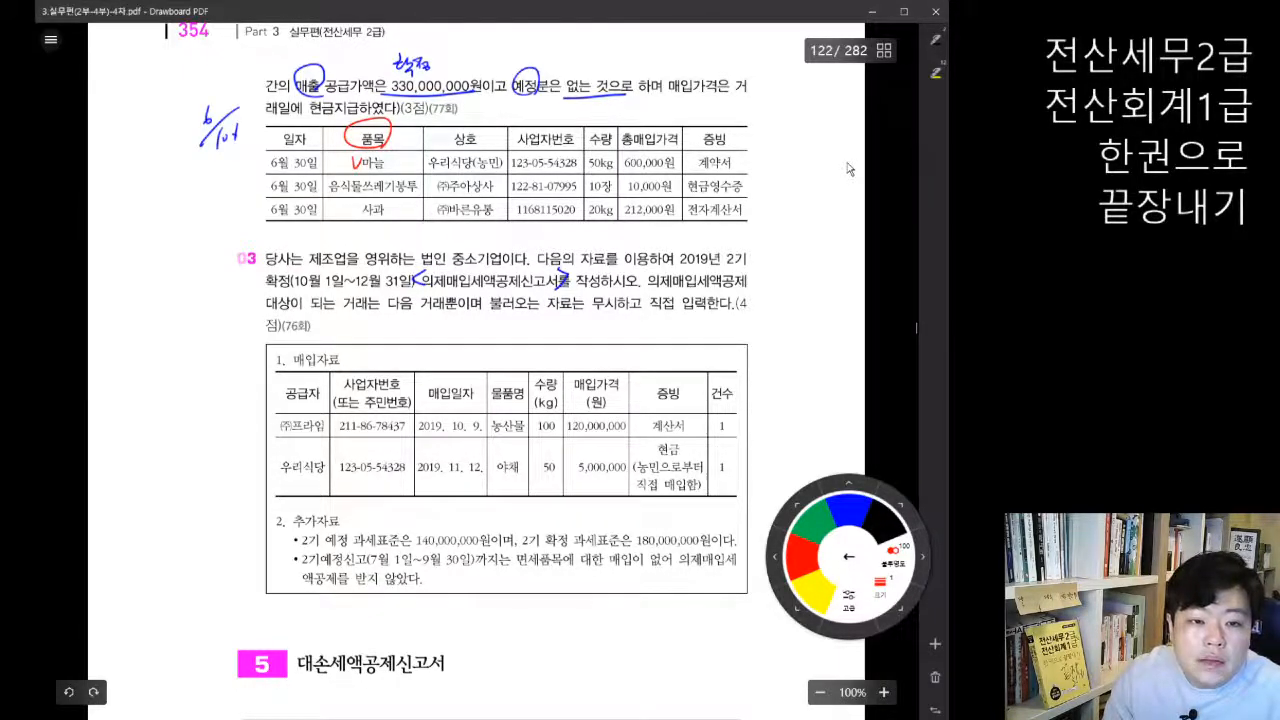
left_click_drag(346, 178, 361, 193)
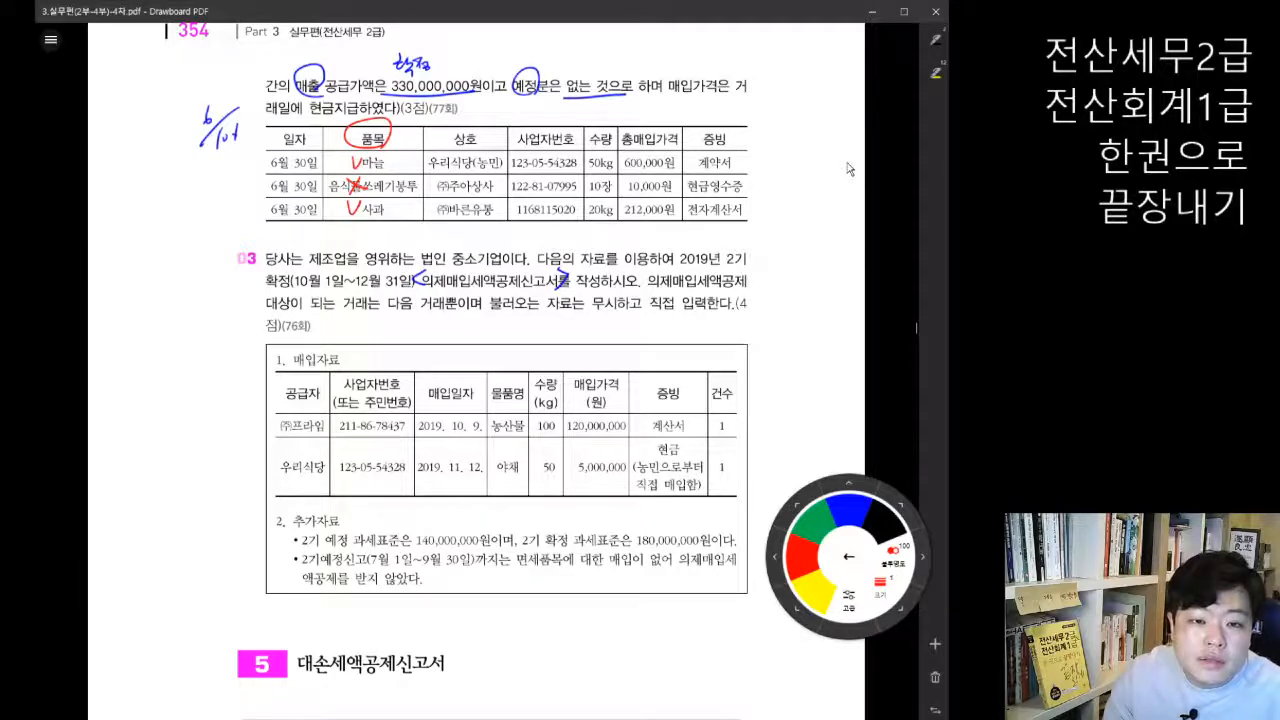
Step: Underline 농민 and 계약서 in the 마늘 row of problem 02's table, and cross out 마늘 and its supplier 우리식당
left_click_drag(476, 170, 502, 169)
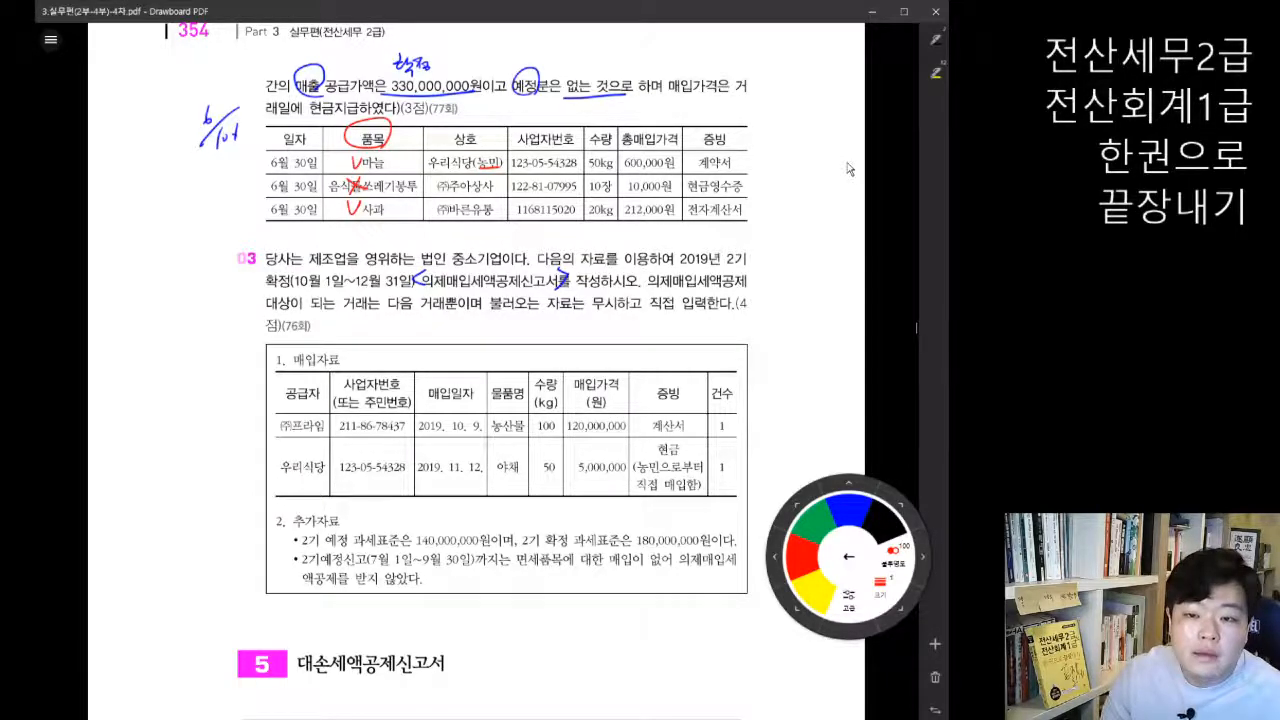
left_click_drag(705, 169, 735, 168)
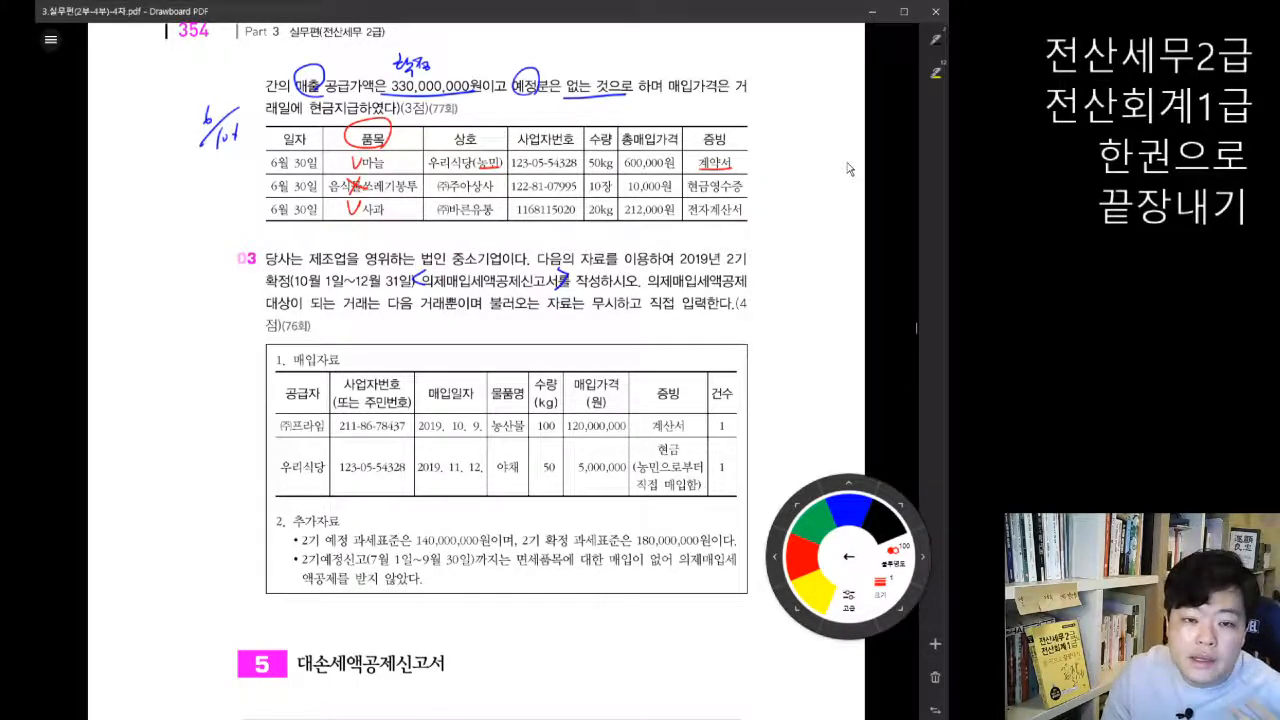
scroll(561, 395, "up", 5)
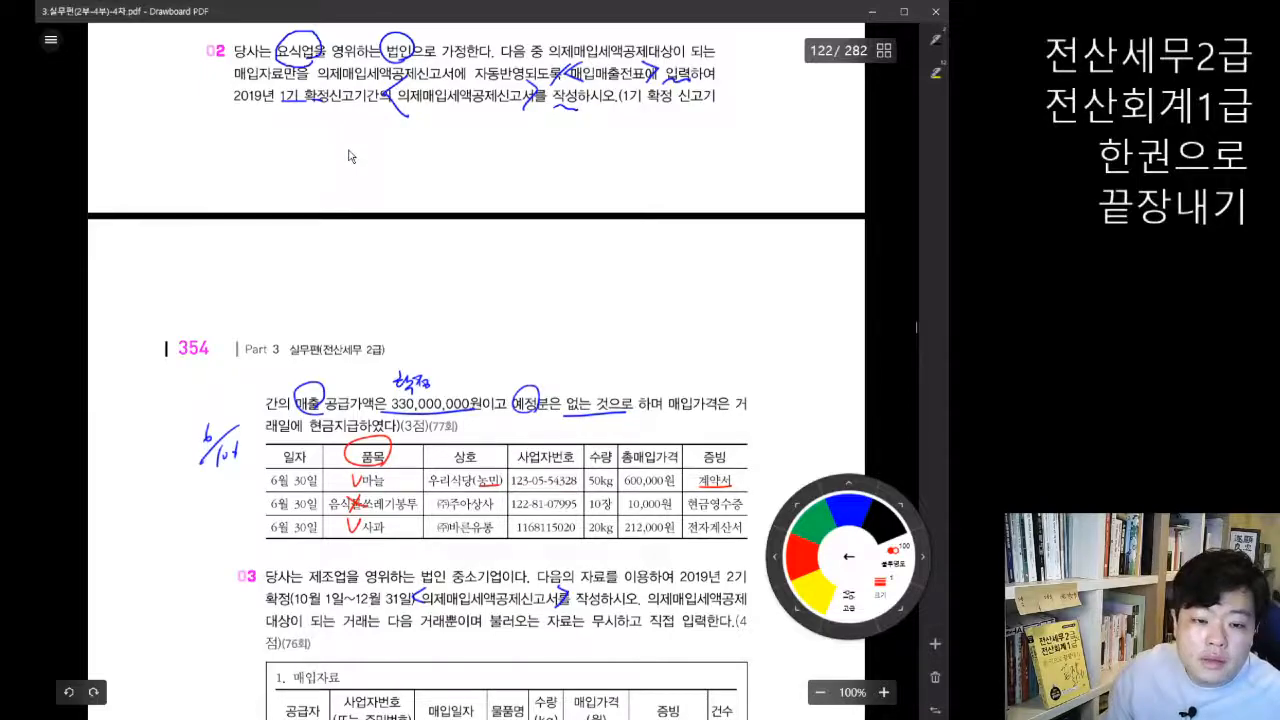
scroll(499, 355, "down", 3)
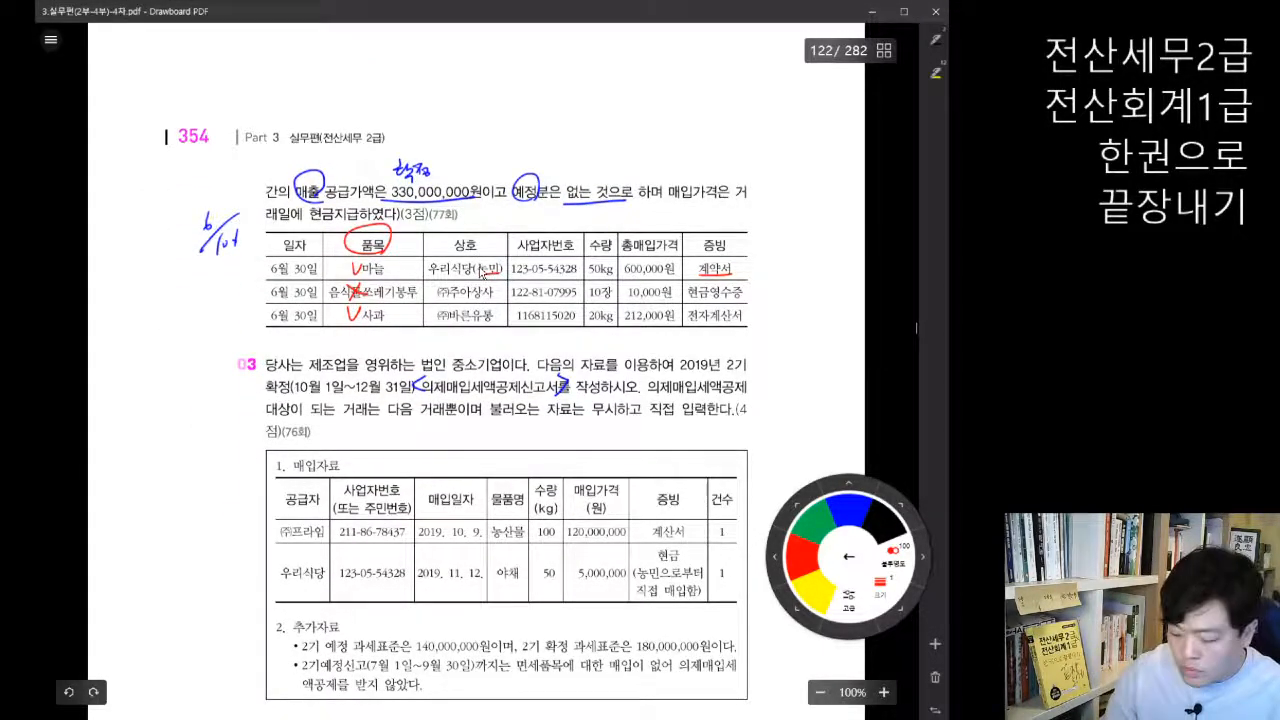
left_click_drag(384, 261, 370, 277)
left_click_drag(370, 264, 383, 277)
left_click_drag(485, 253, 466, 275)
left_click_drag(466, 256, 484, 272)
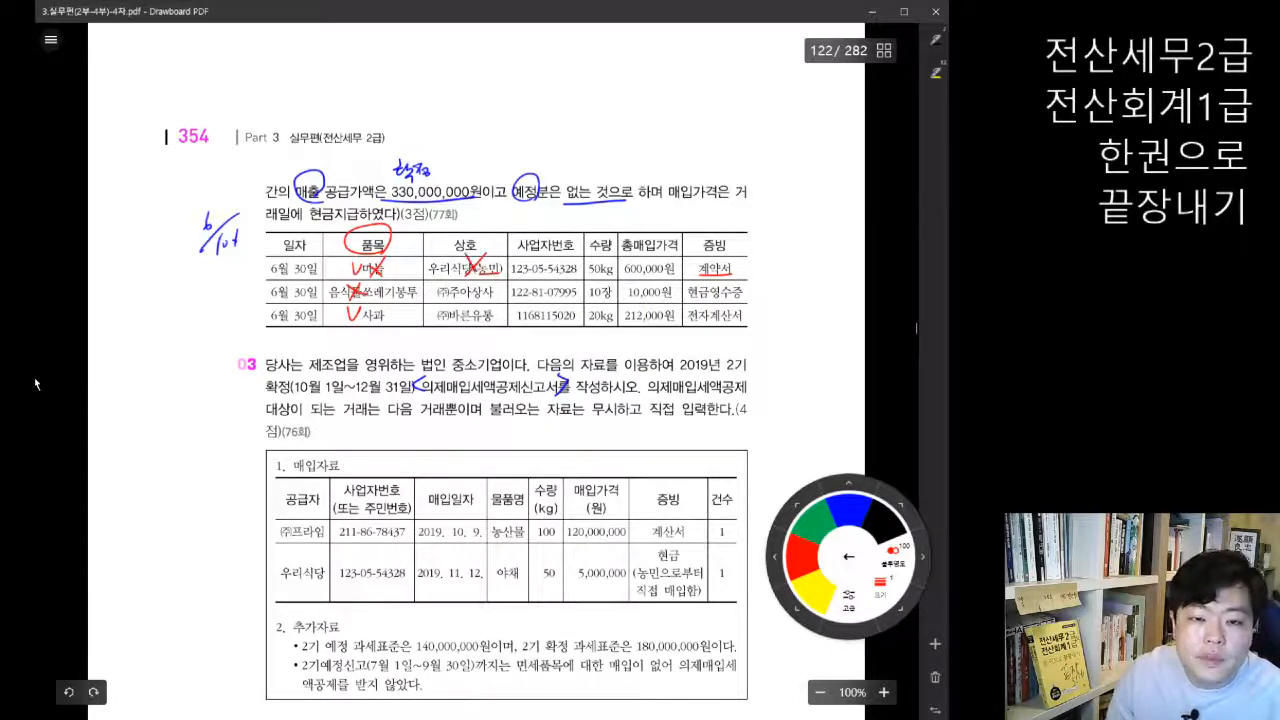
Step: Circle the start of the 사과 row in problem 02's table and highlight the whole row in red
left_click_drag(265, 310, 264, 313)
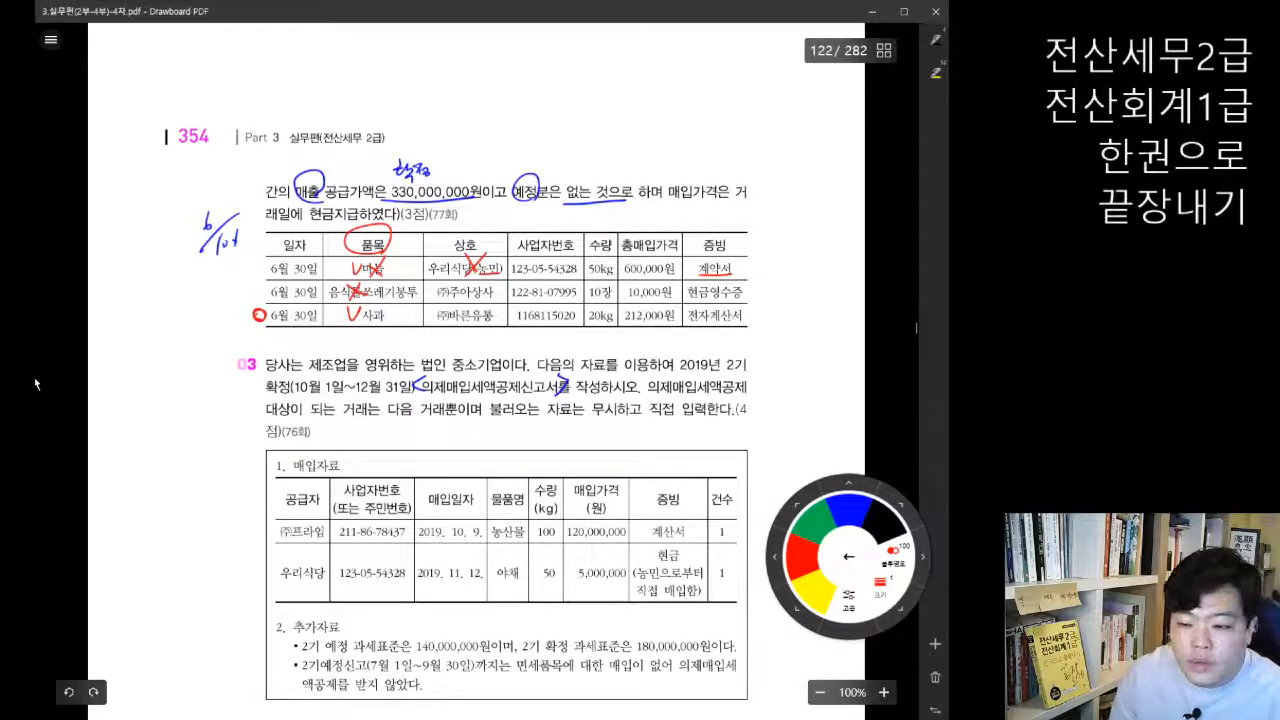
left_click(848, 556)
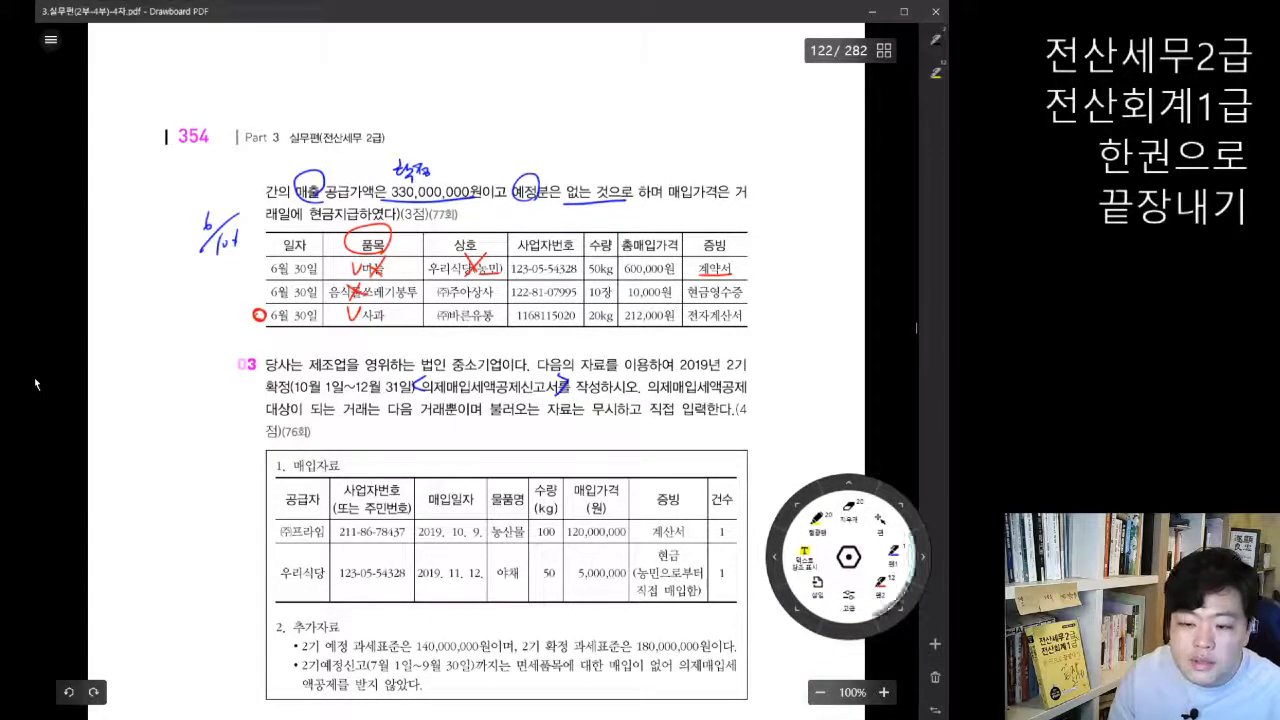
left_click_drag(258, 315, 752, 316)
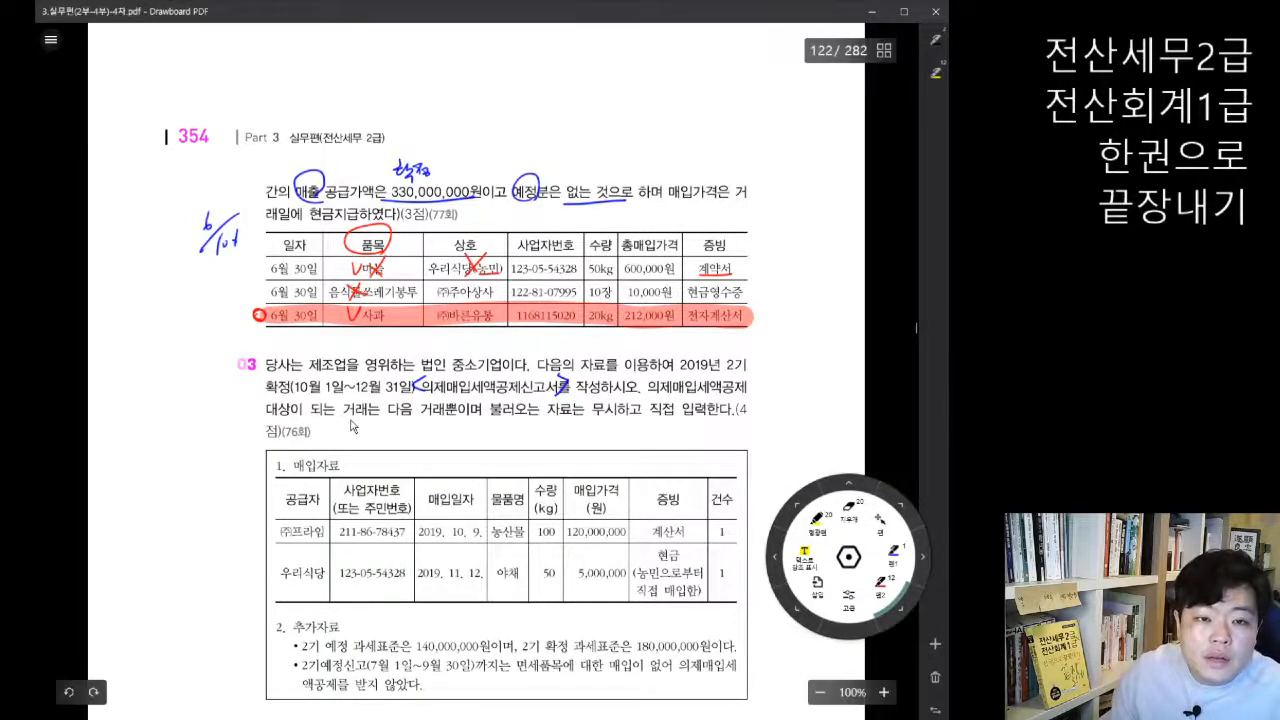
Step: Return to the 의제매입세액공제신고서 and look up 바른 to enter (주)바른유통 as the 공급자
scroll(405, 437, "down", 1)
left_click(436, 718)
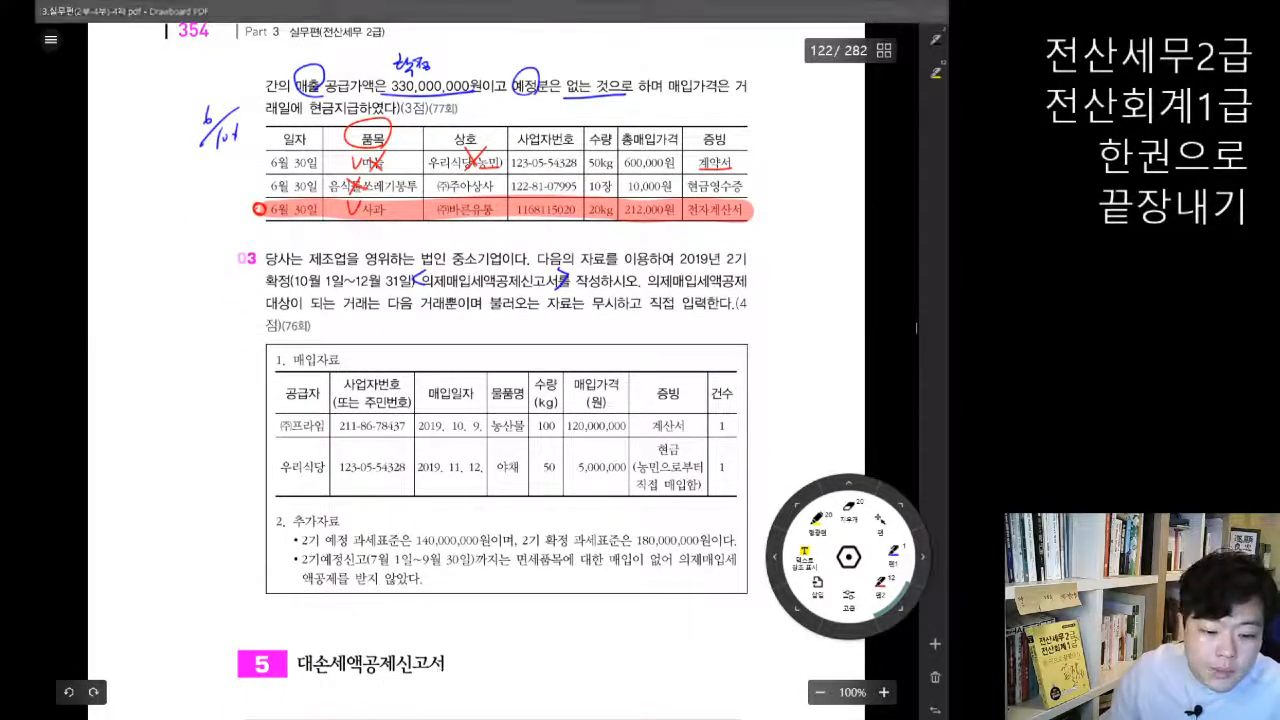
left_click_drag(517, 253, 521, 237)
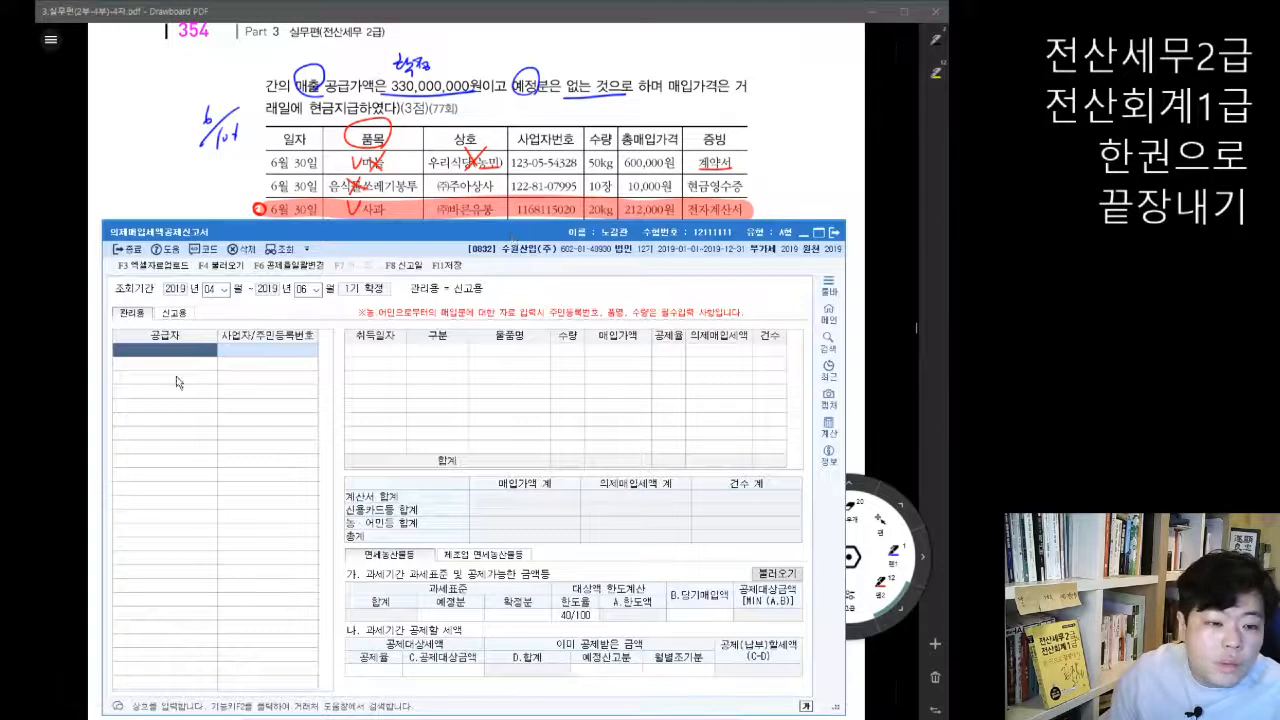
left_click(172, 718)
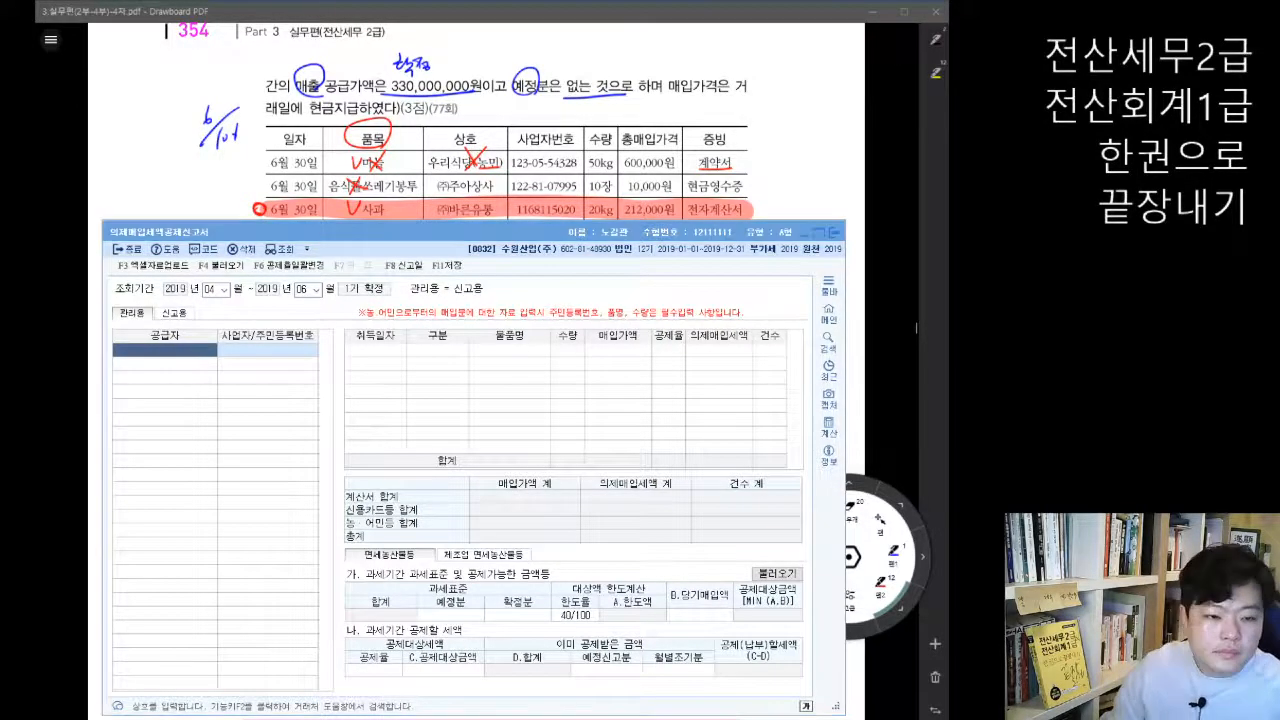
left_click(174, 359)
key("F2")
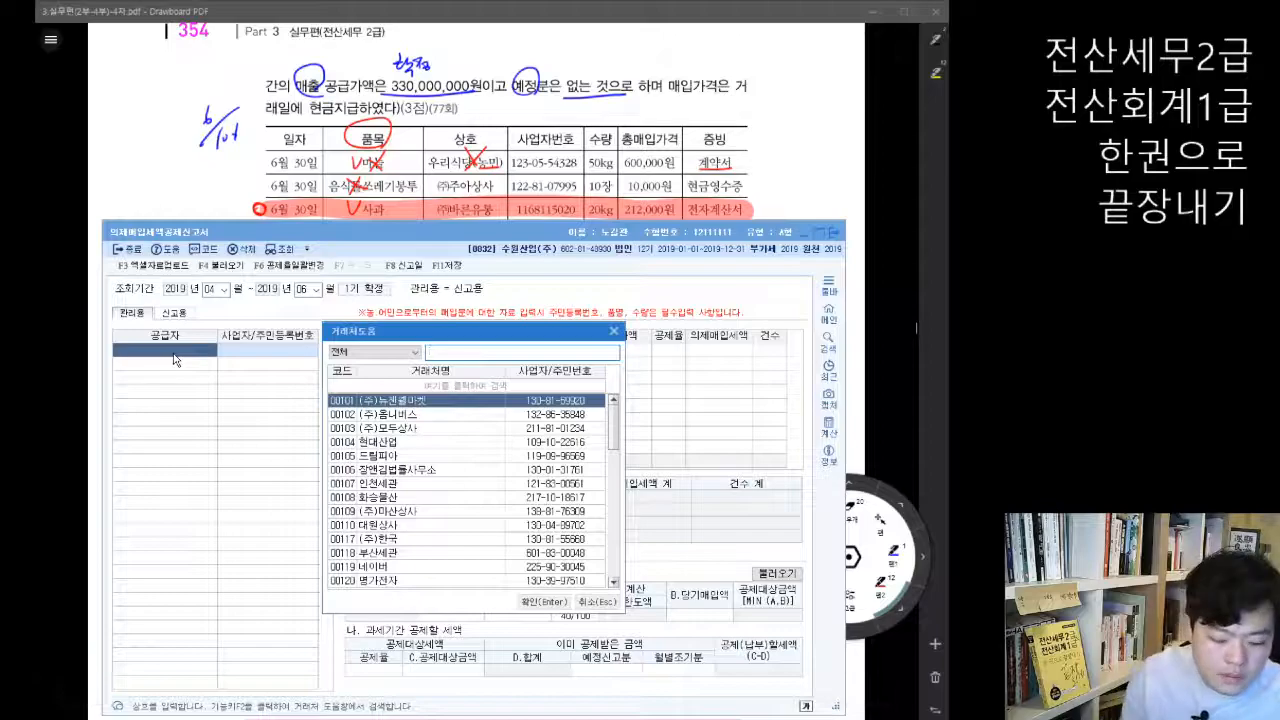
type("바른")
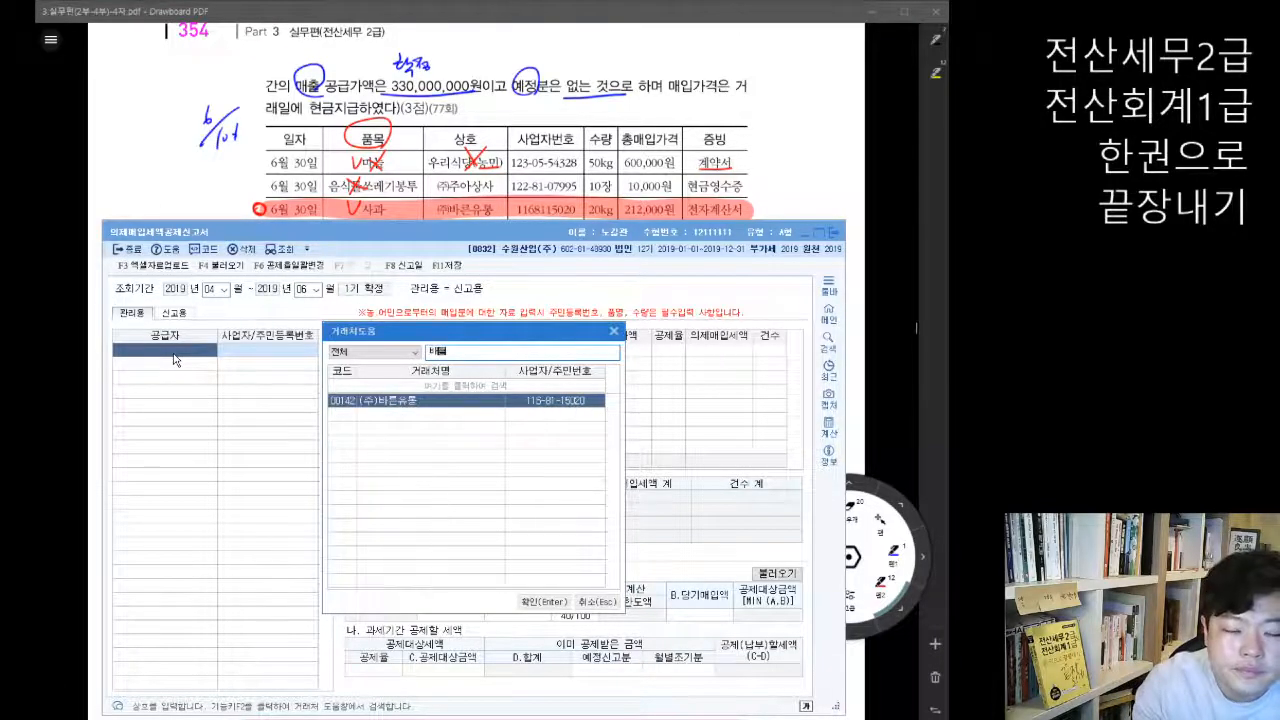
key("Return")
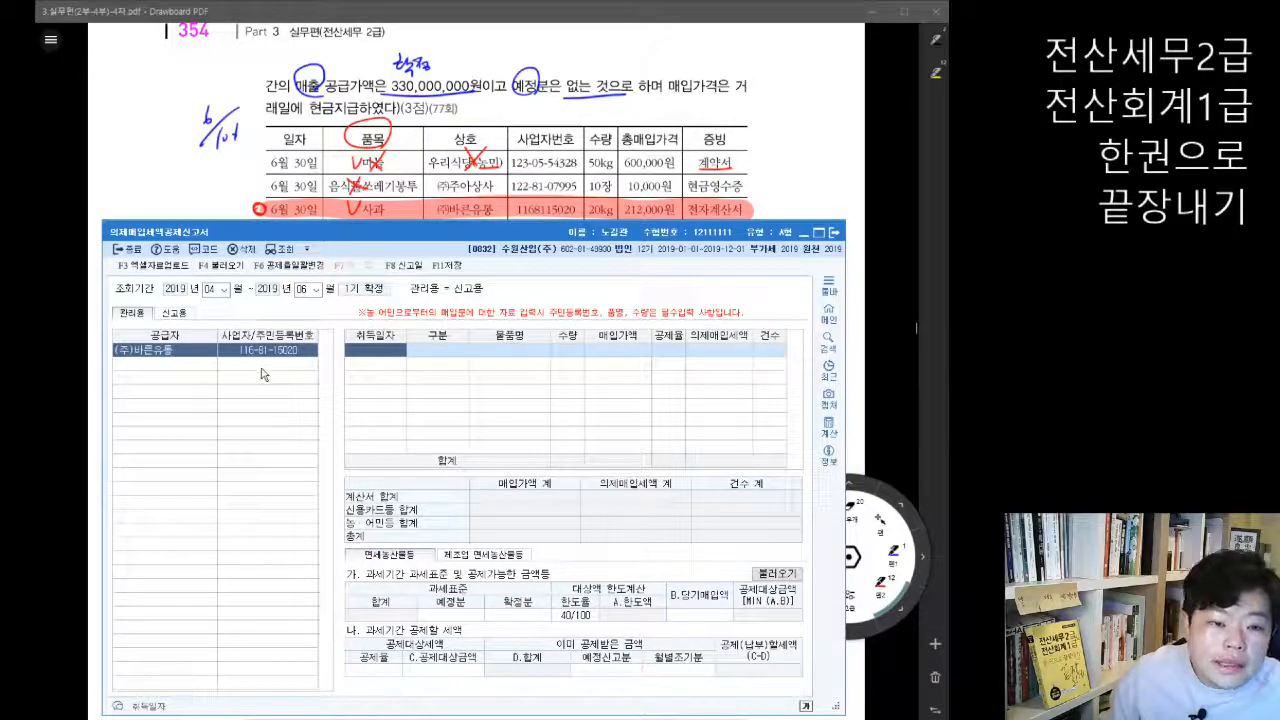
Step: Enter the purchase from (주)바른유통 with 취득일자 2019-06-30, 구분 계산서 and 물품명 사과
left_click(367, 354)
type("0630")
key("Return")
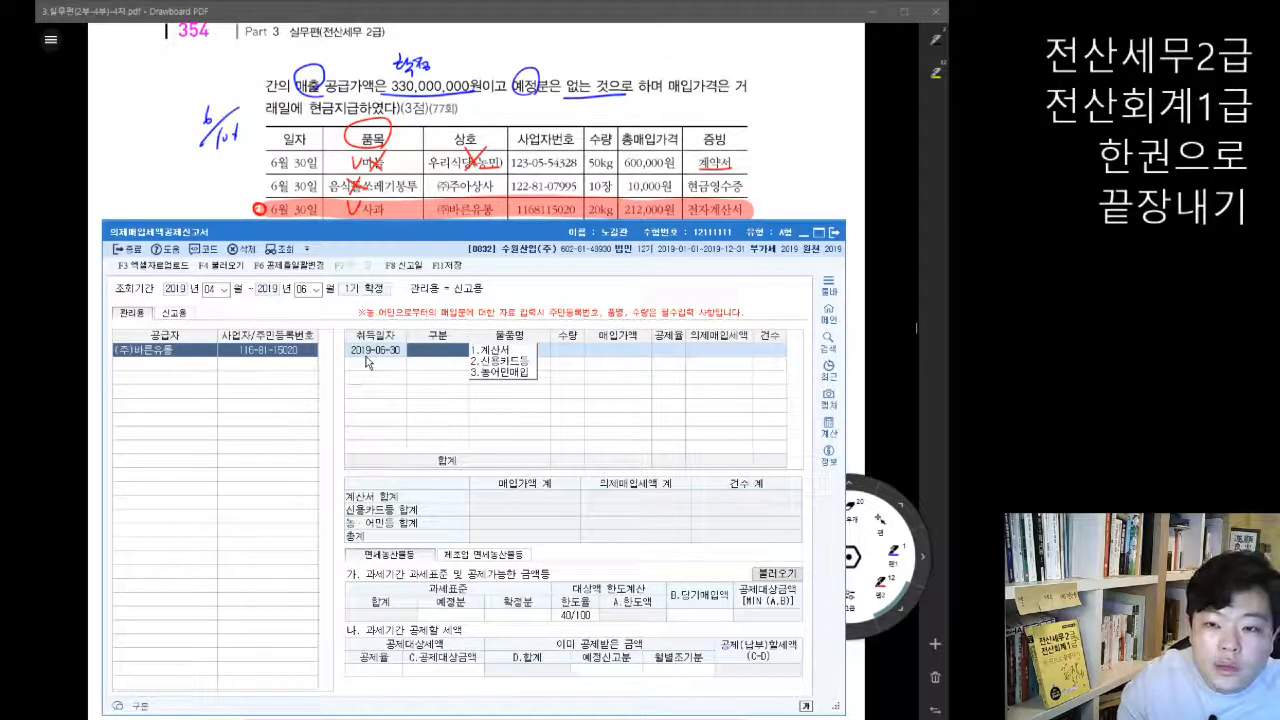
key("1")
key("Return")
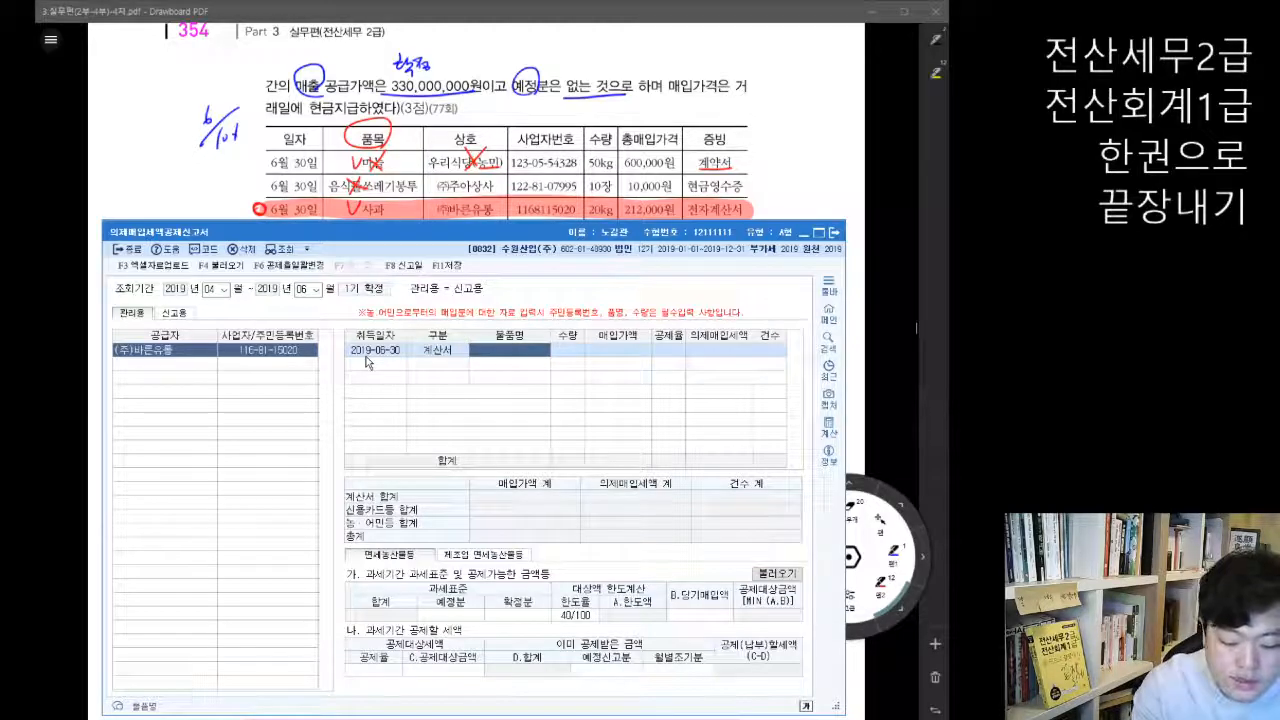
type("사과")
key("Return")
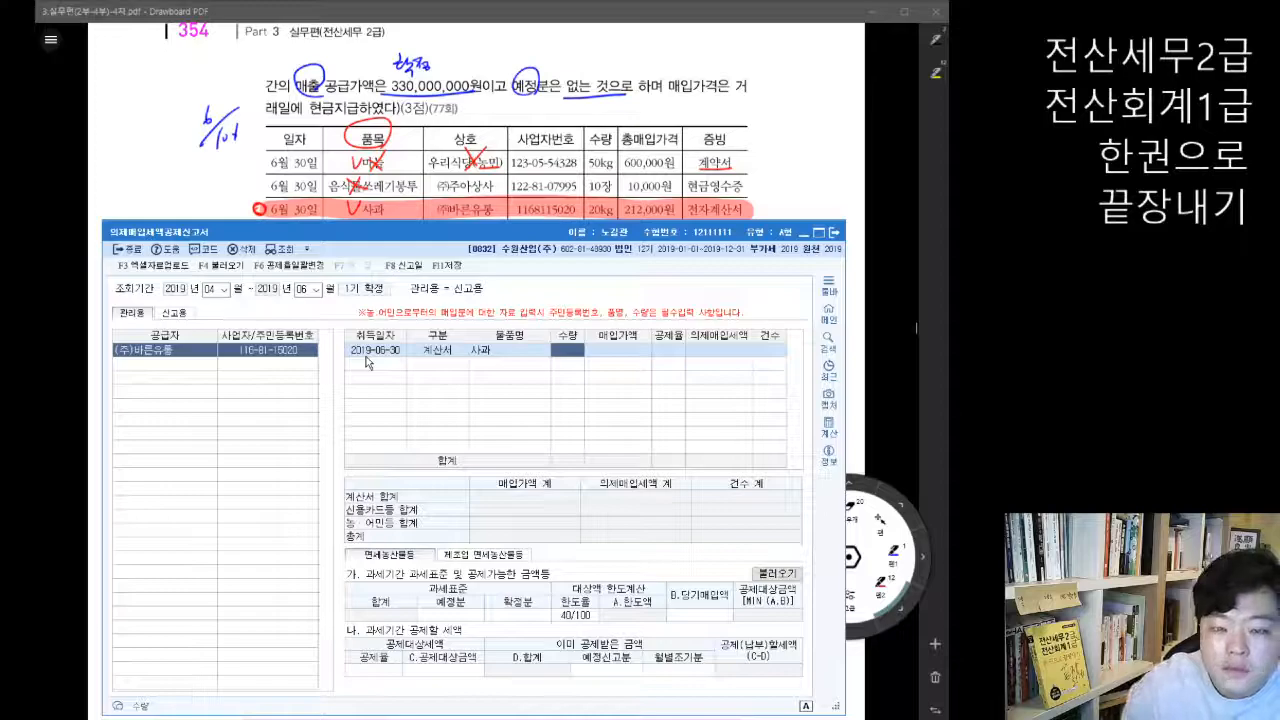
Step: Complete the 사과 purchase line with 수량 20, 매입가액 212,000 and 공제율 6/106
type("20")
key("Return")
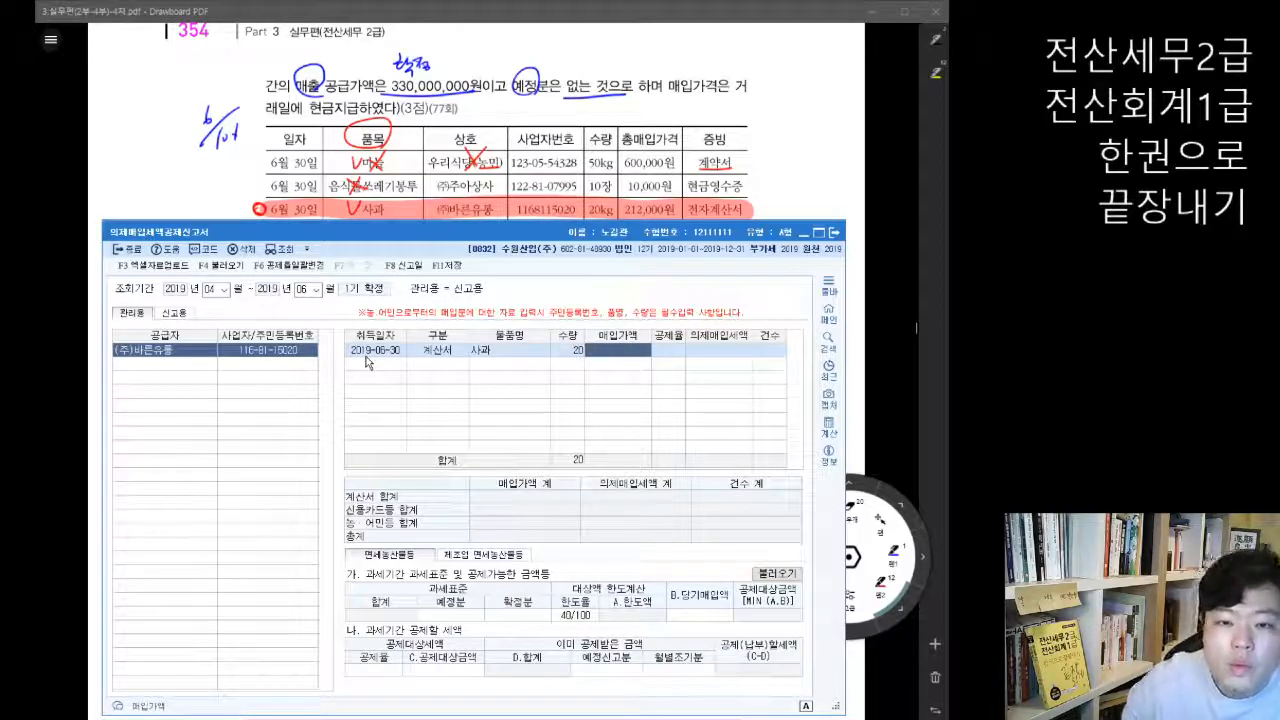
type("2120000")
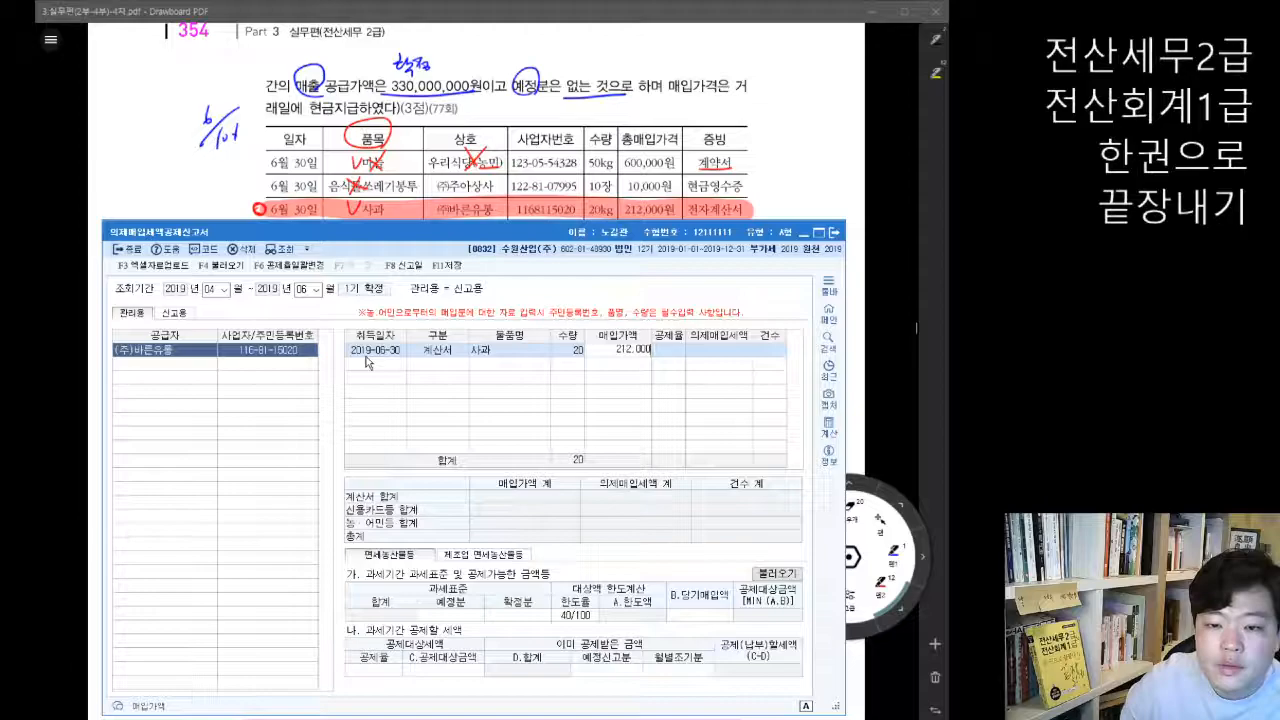
key("Return")
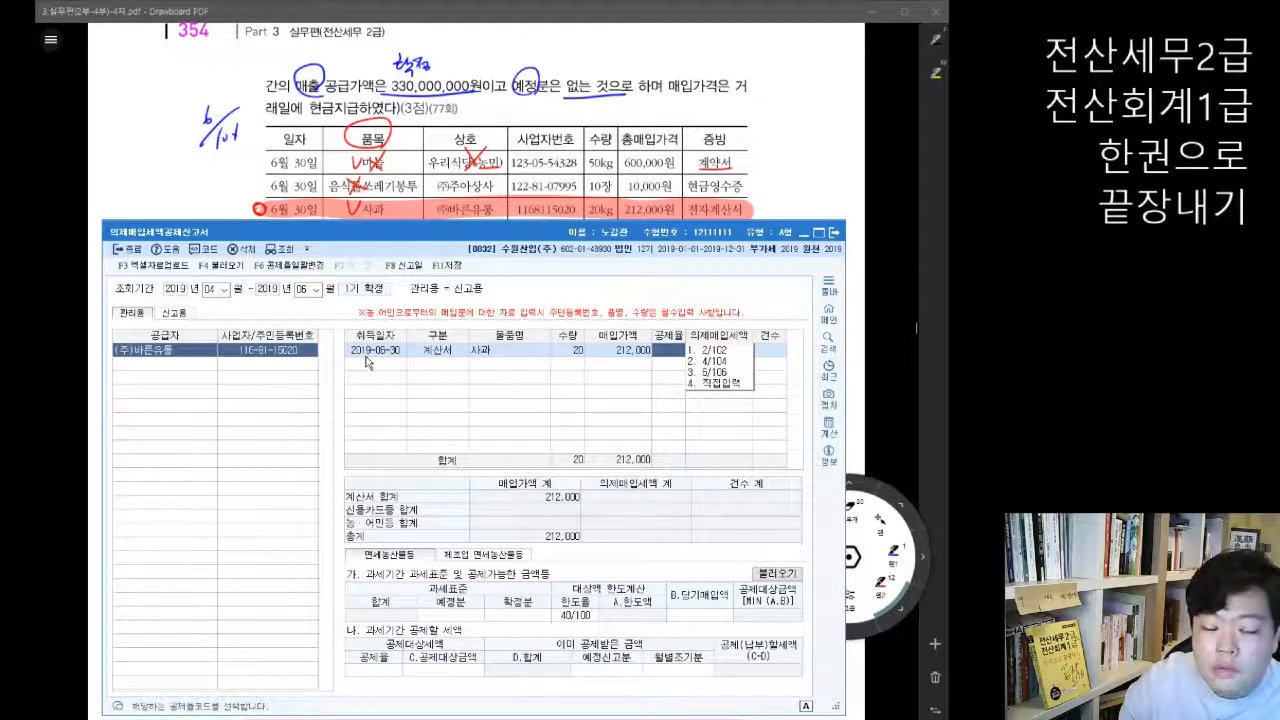
key("3")
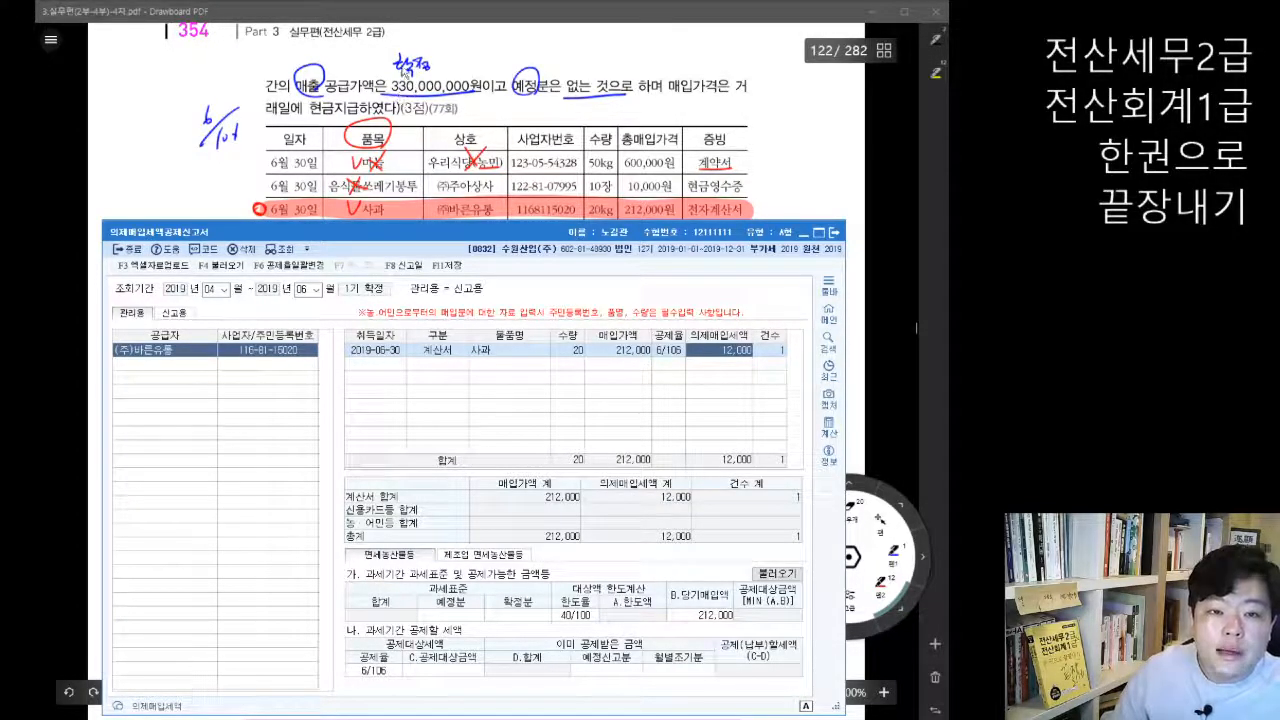
Step: Set the 확정분 of the 과세표준 to 330,000,000, leaving the 예정분 empty
left_click(518, 616)
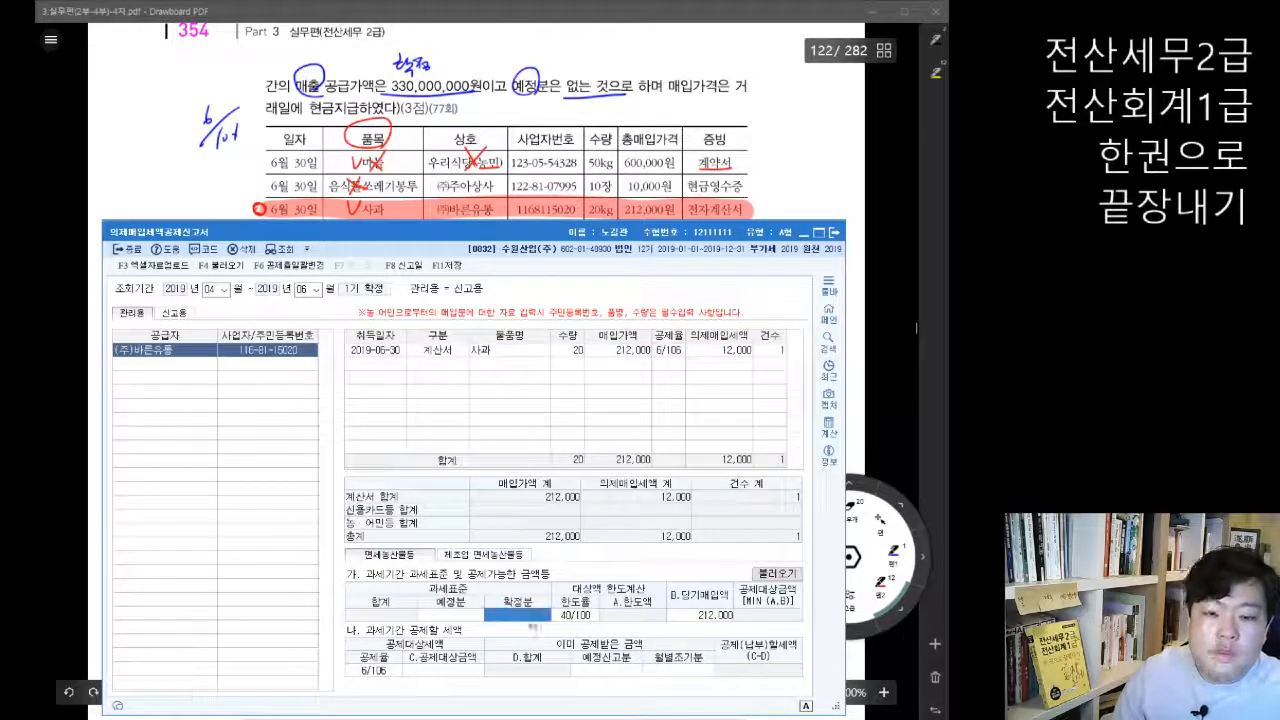
type("330000000")
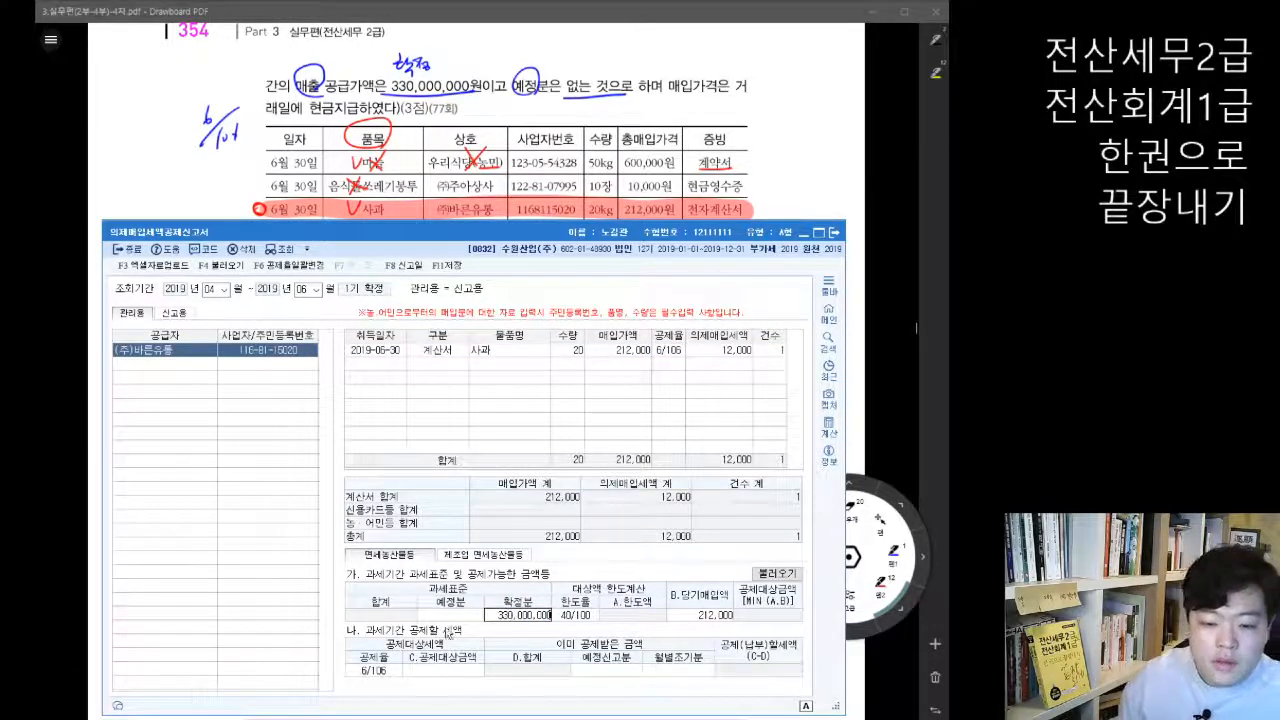
key("Return")
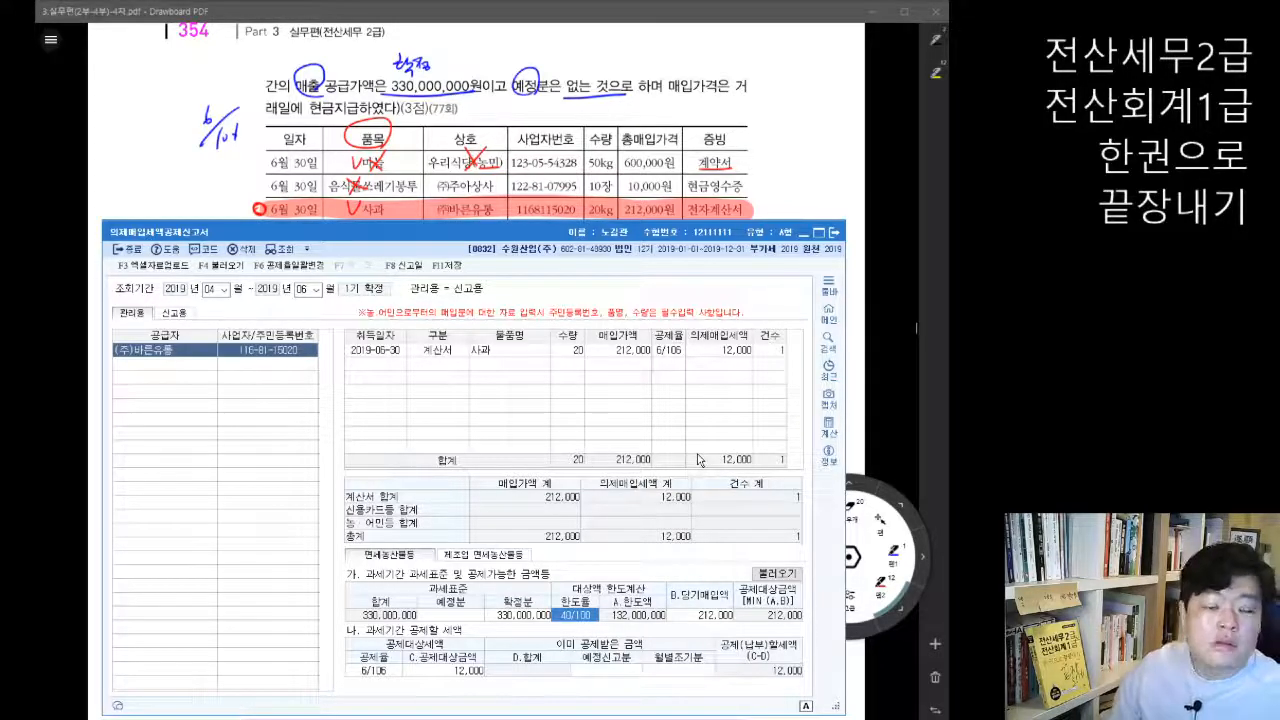
Step: Switch back to the textbook PDF and reread problem 02's instructions on 매입매출전표 entry
left_click(893, 283)
scroll(818, 365, "up", 4)
left_click(883, 592)
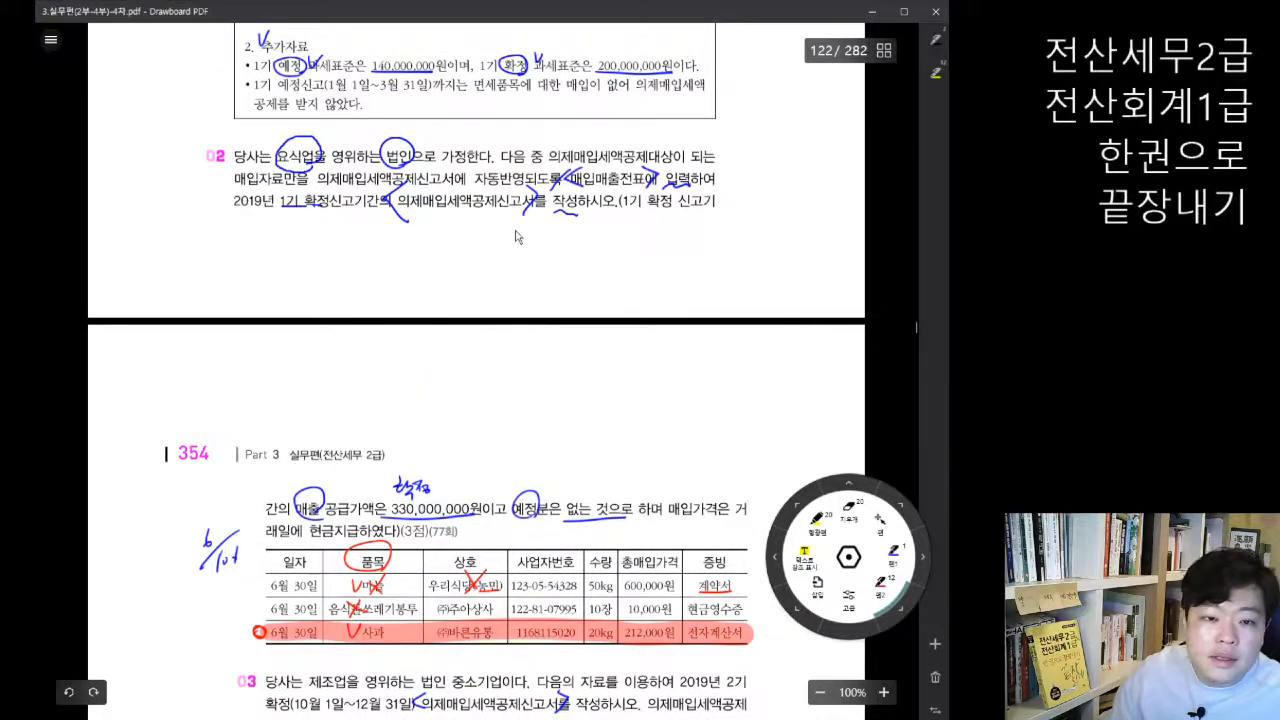
Step: Highlight the word 매입매출전표에 in problem 02's instructions in the textbook PDF
left_click_drag(566, 178, 656, 179)
scroll(649, 249, "down", 3)
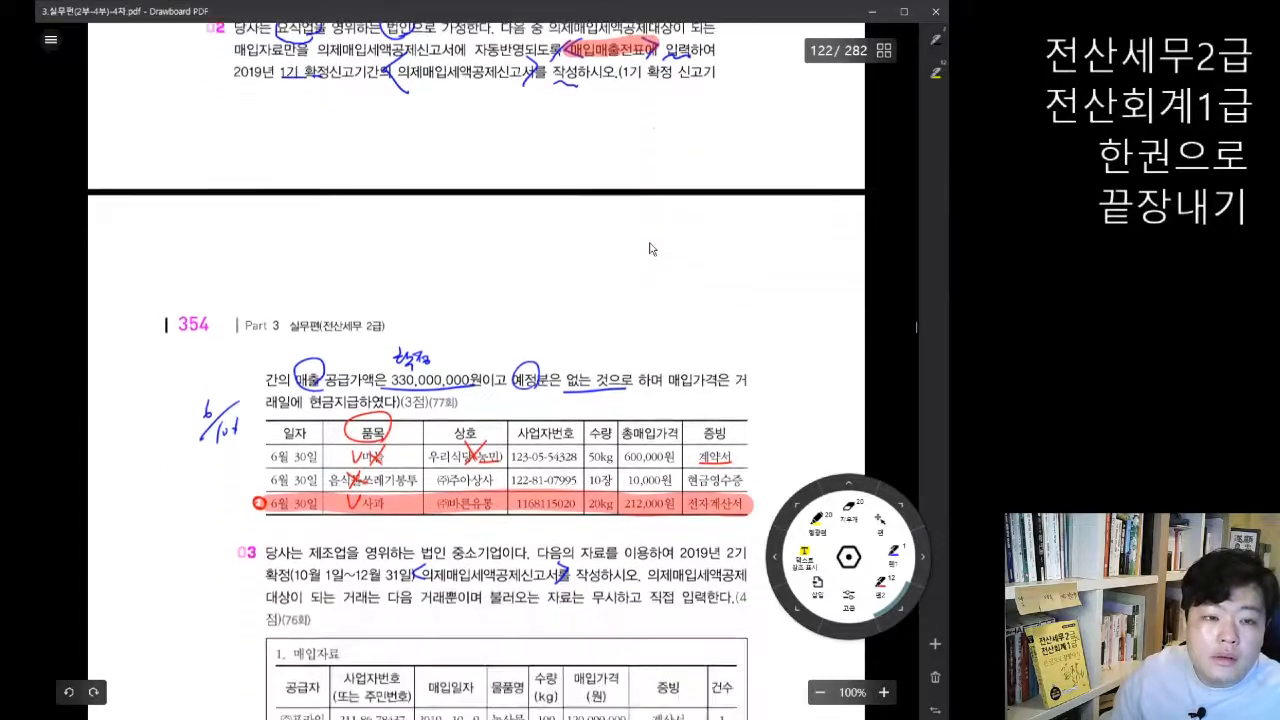
scroll(494, 418, "down", 1)
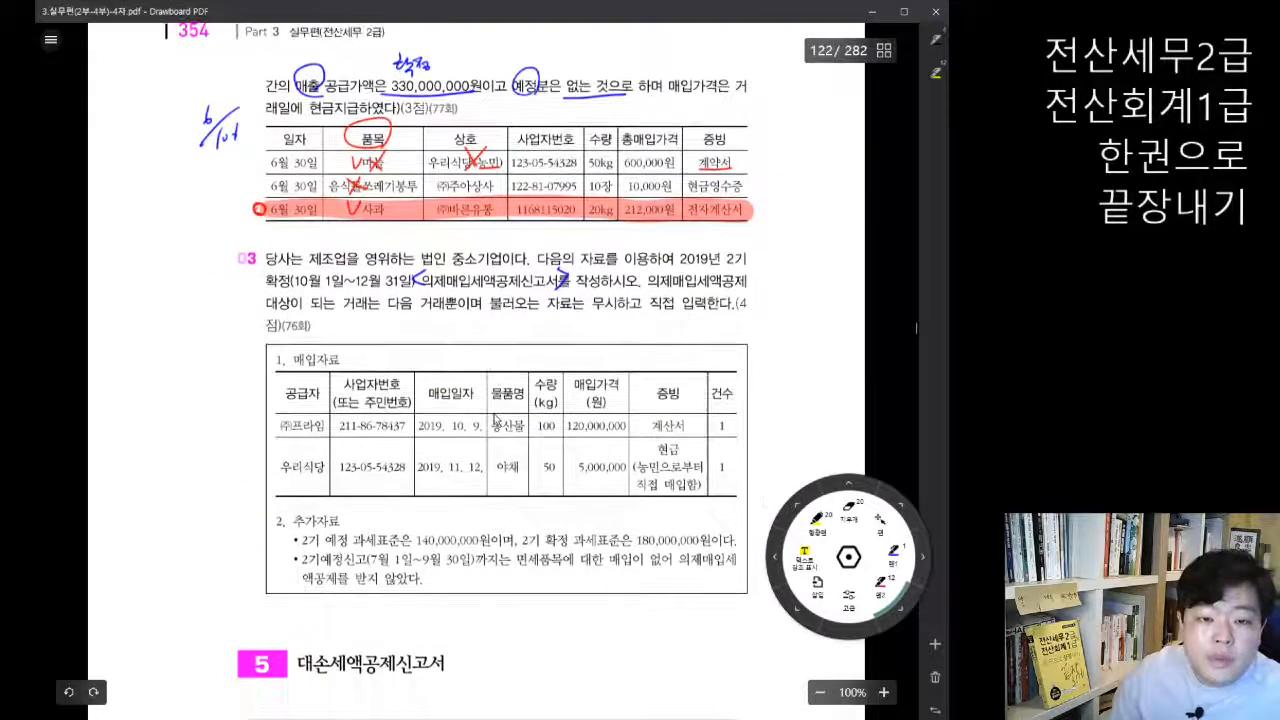
Step: Switch to KcLep, open 매입매출전표입력 under 회계관리 and start an entry dated 2019-06-30
key("alt+Tab")
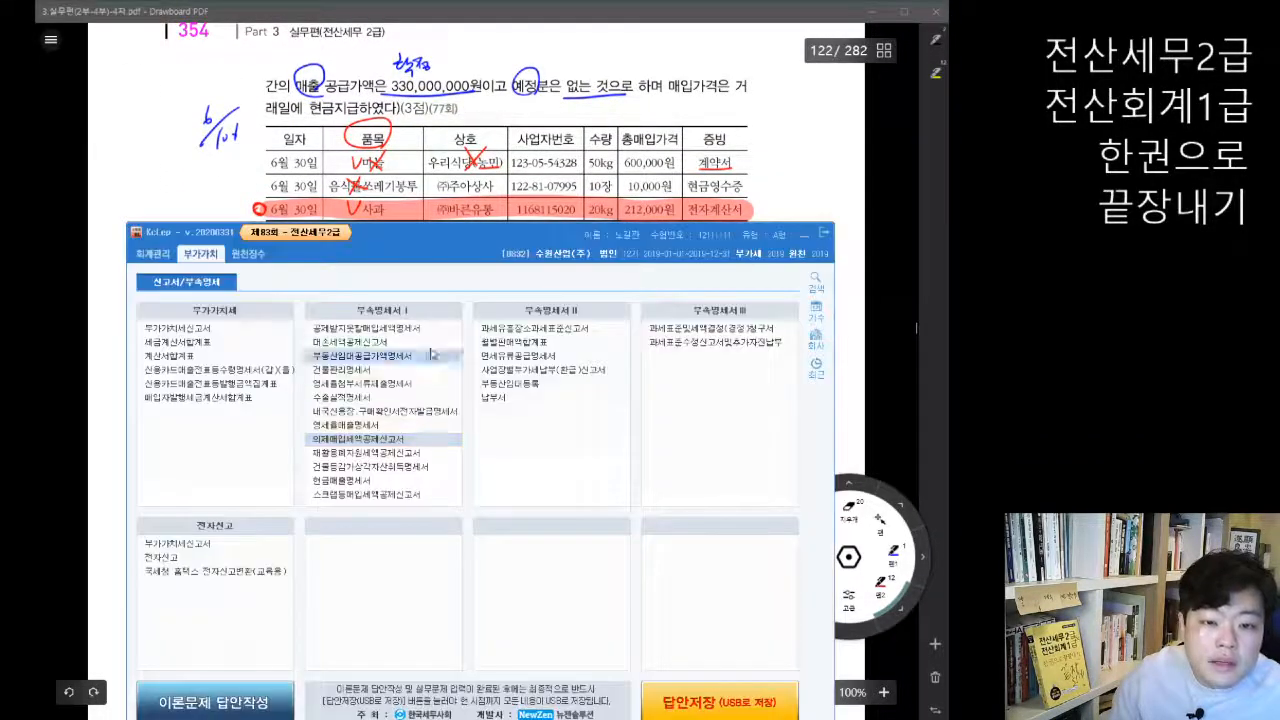
left_click(154, 256)
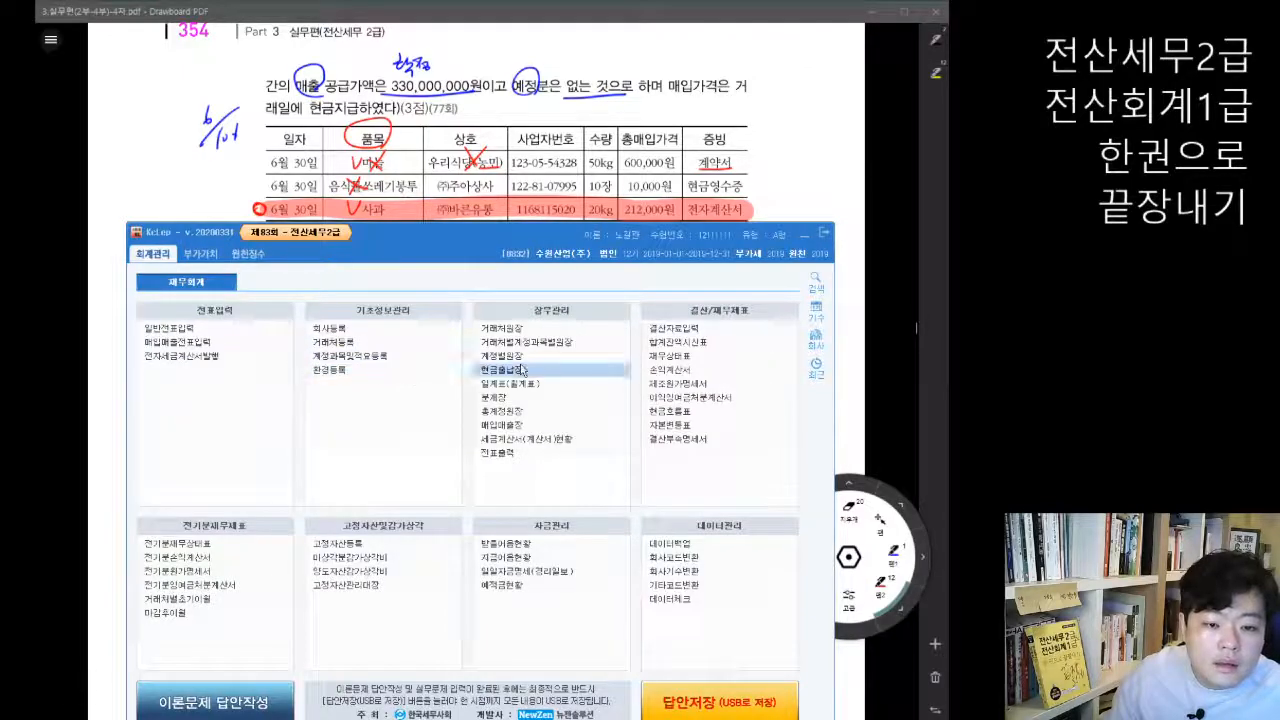
left_click(210, 343)
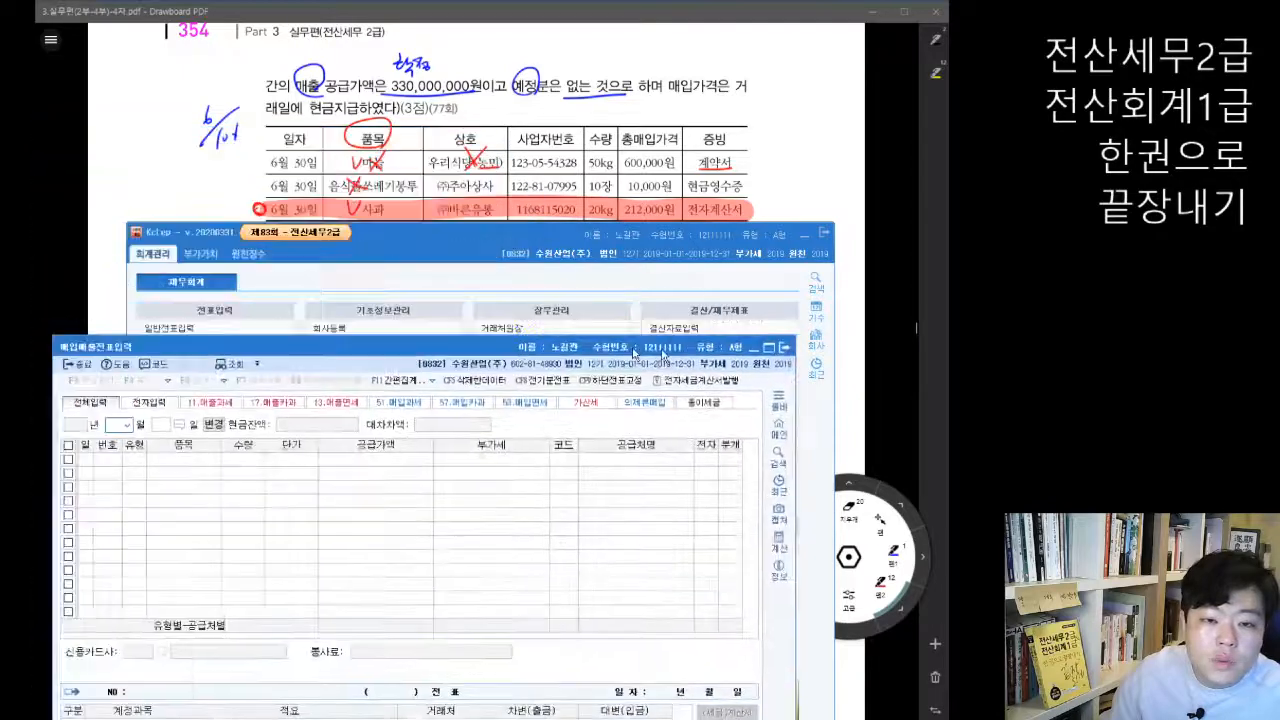
type("06")
key("Return")
type("30")
key("Return")
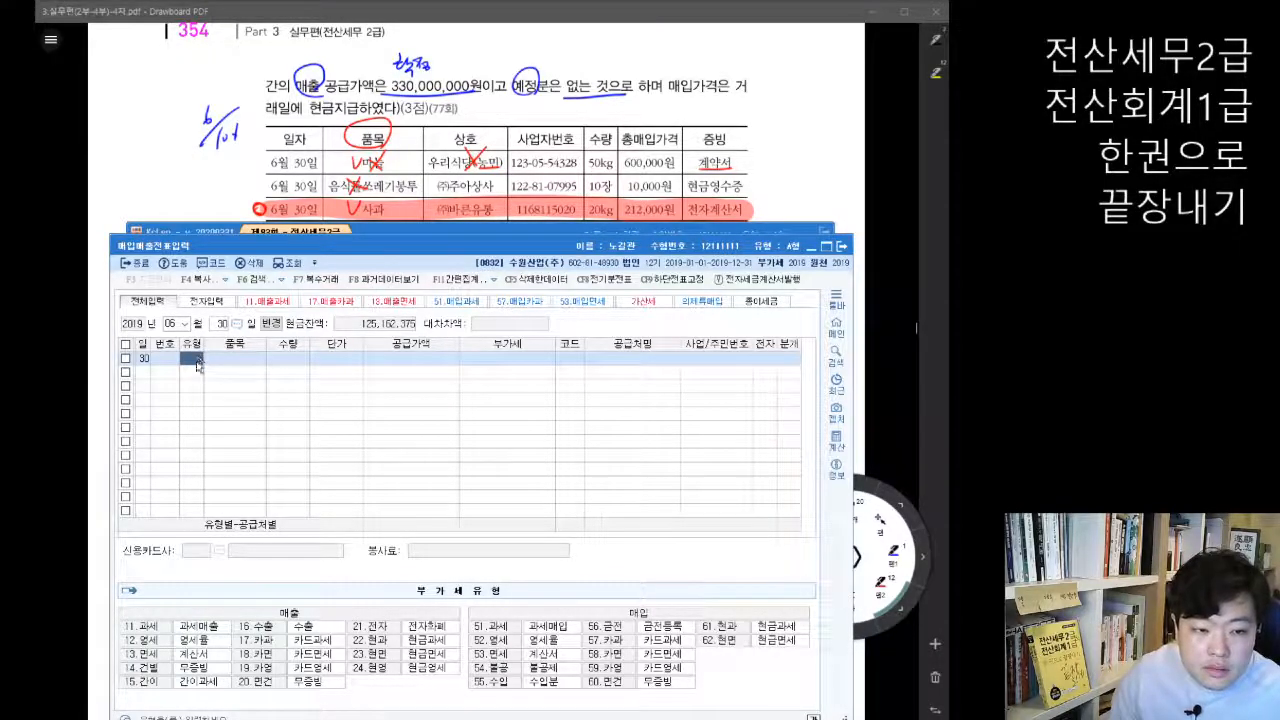
Step: Enter the purchase as 유형 53.면세 with 품목 사과, 수량 20 and 공급가액 212,000, leaving 단가 blank
type("13")
key("Return")
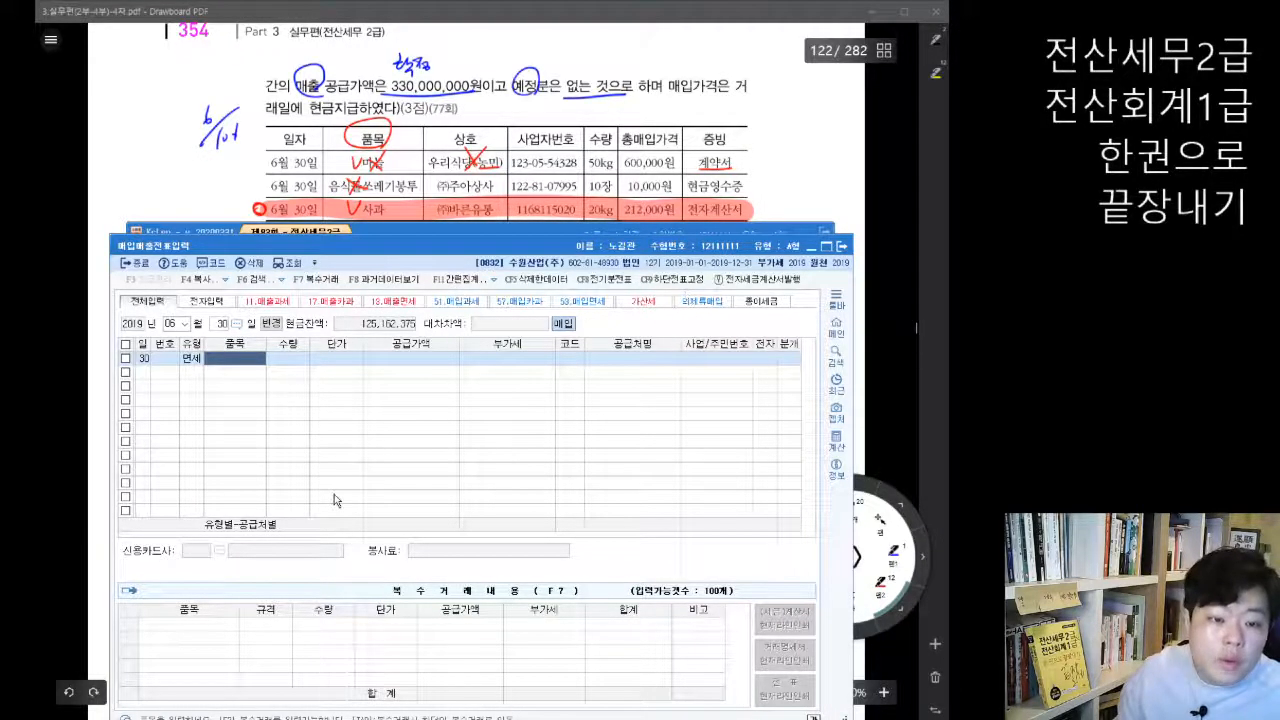
type("사과")
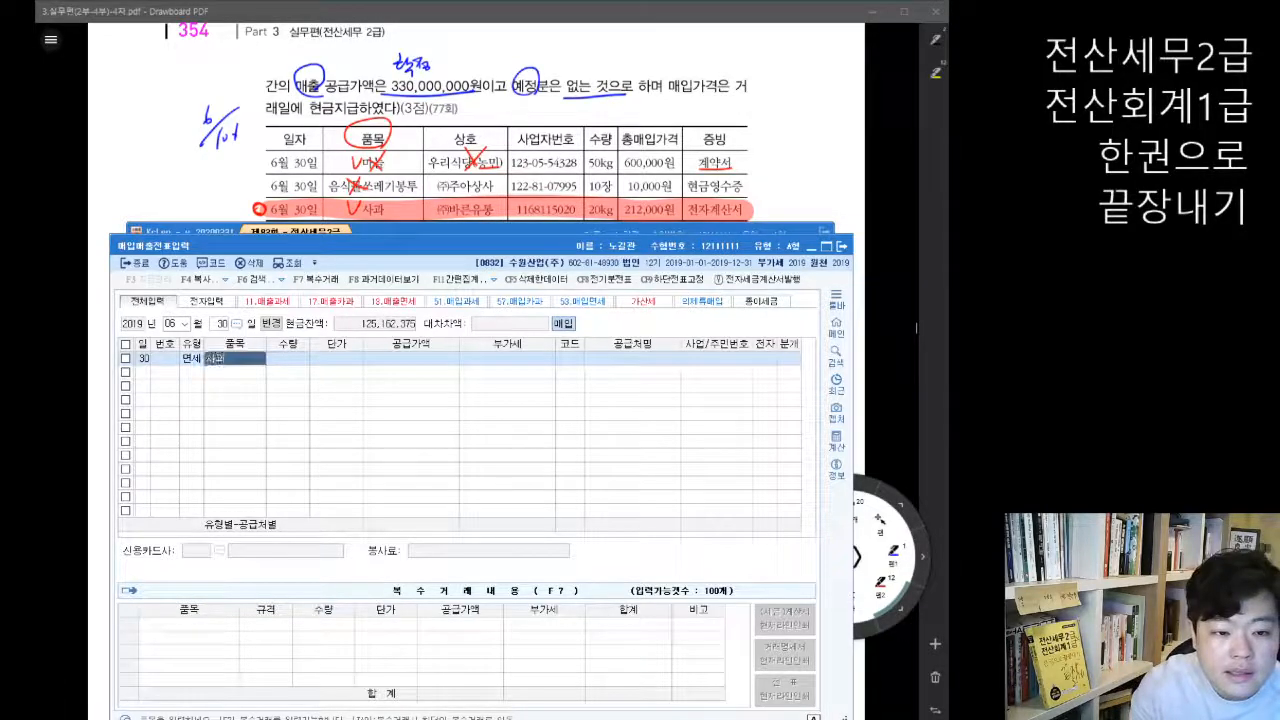
key("Return")
type("20")
key("Return")
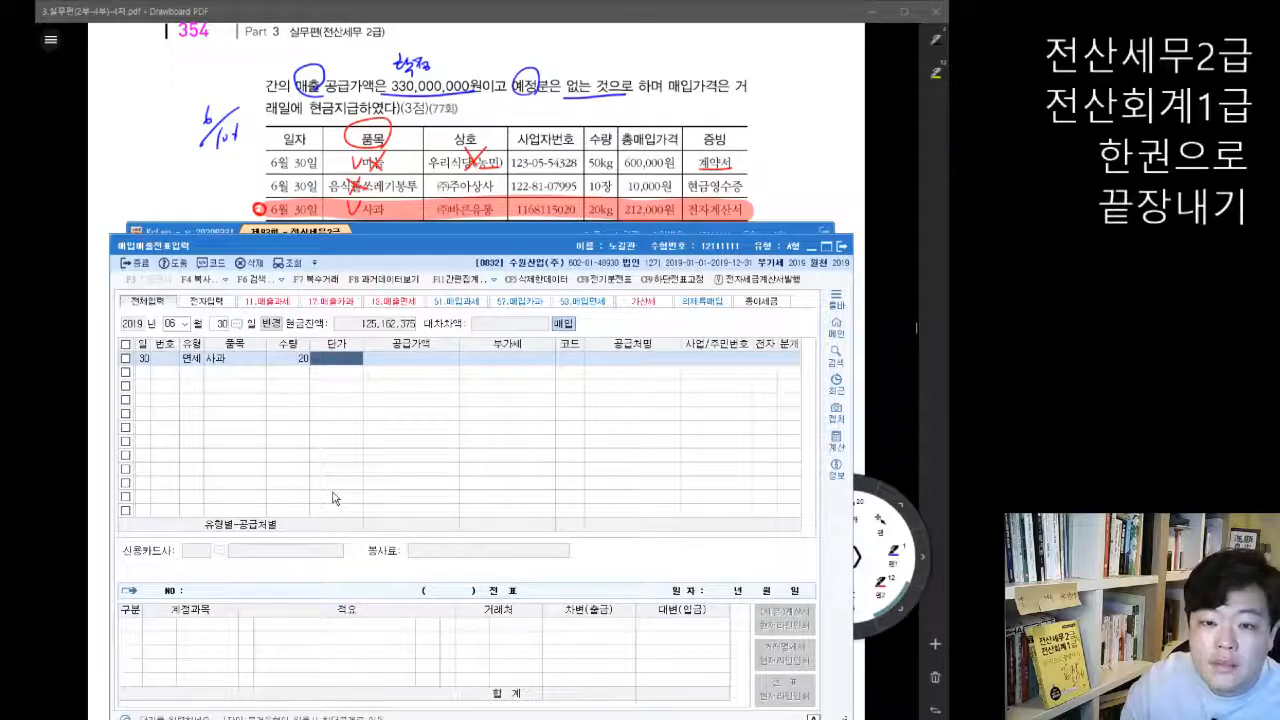
key("Return")
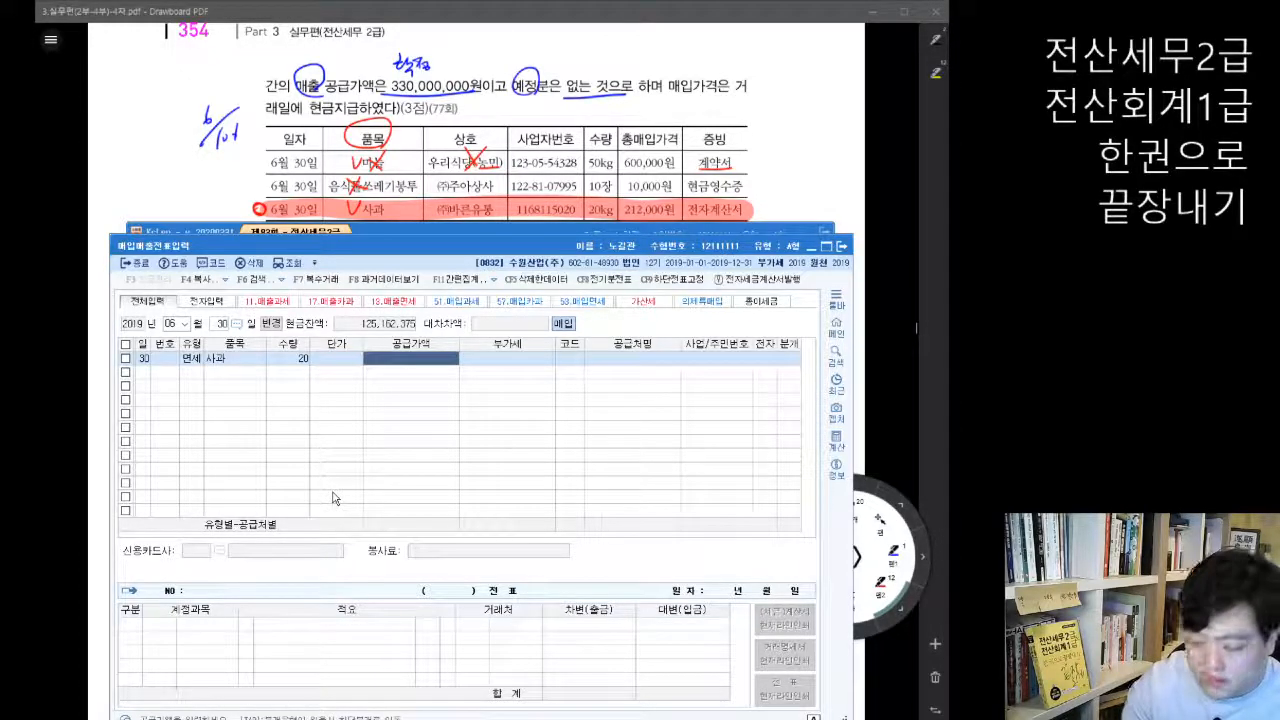
type("212,000")
key("Return")
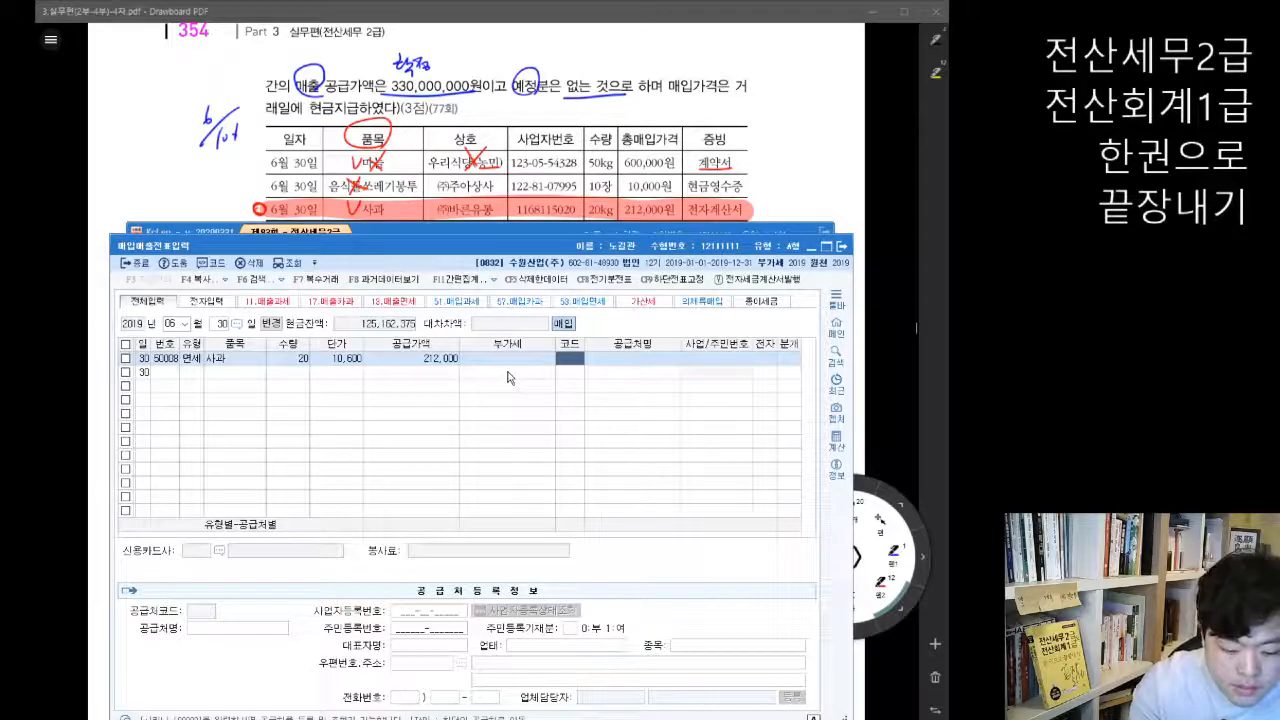
Step: Set the supplier to (주)바른유통, mark the invoice as 전자 여 and choose 혼합 as the 분개 type
key("F2")
type("바른")
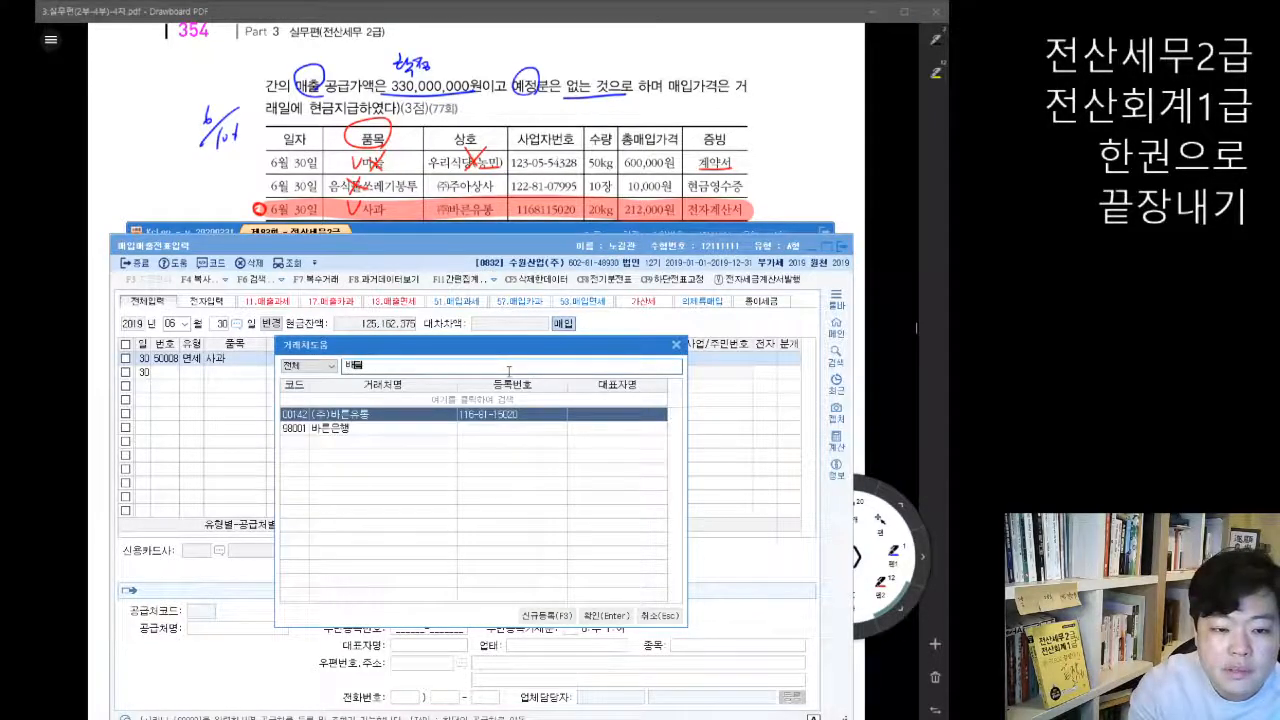
key("Return")
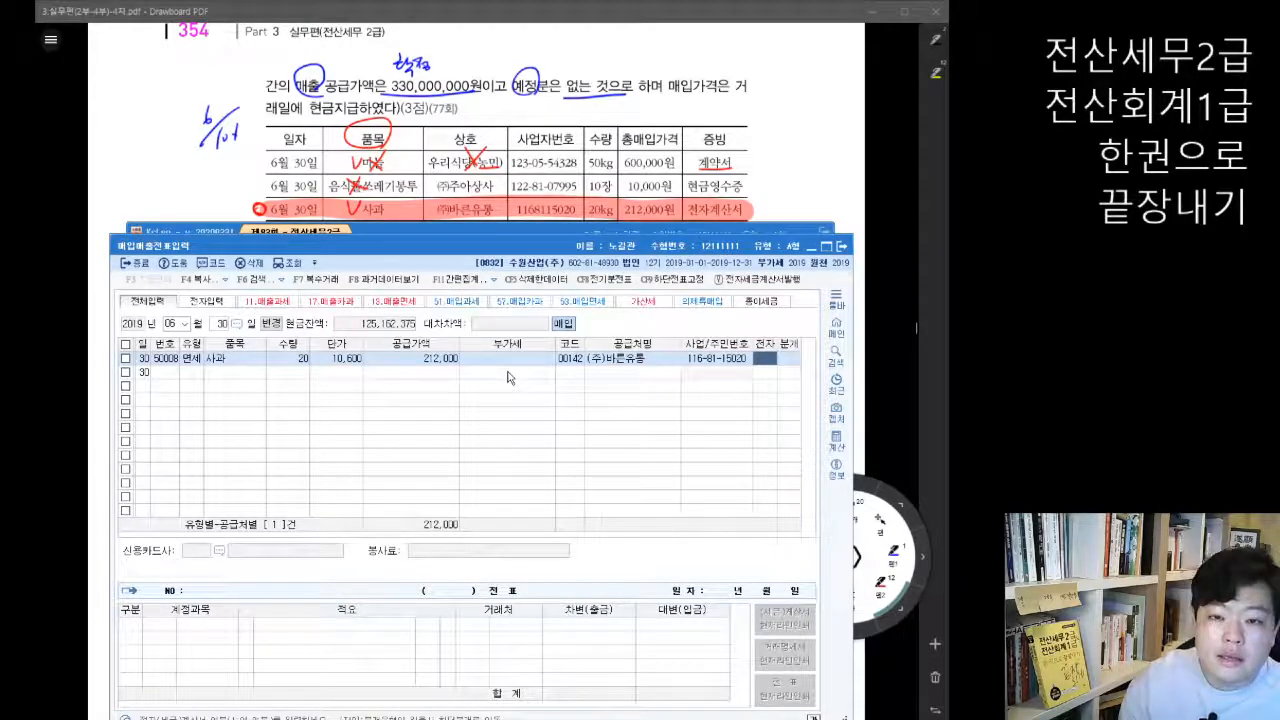
type("1")
key("Return")
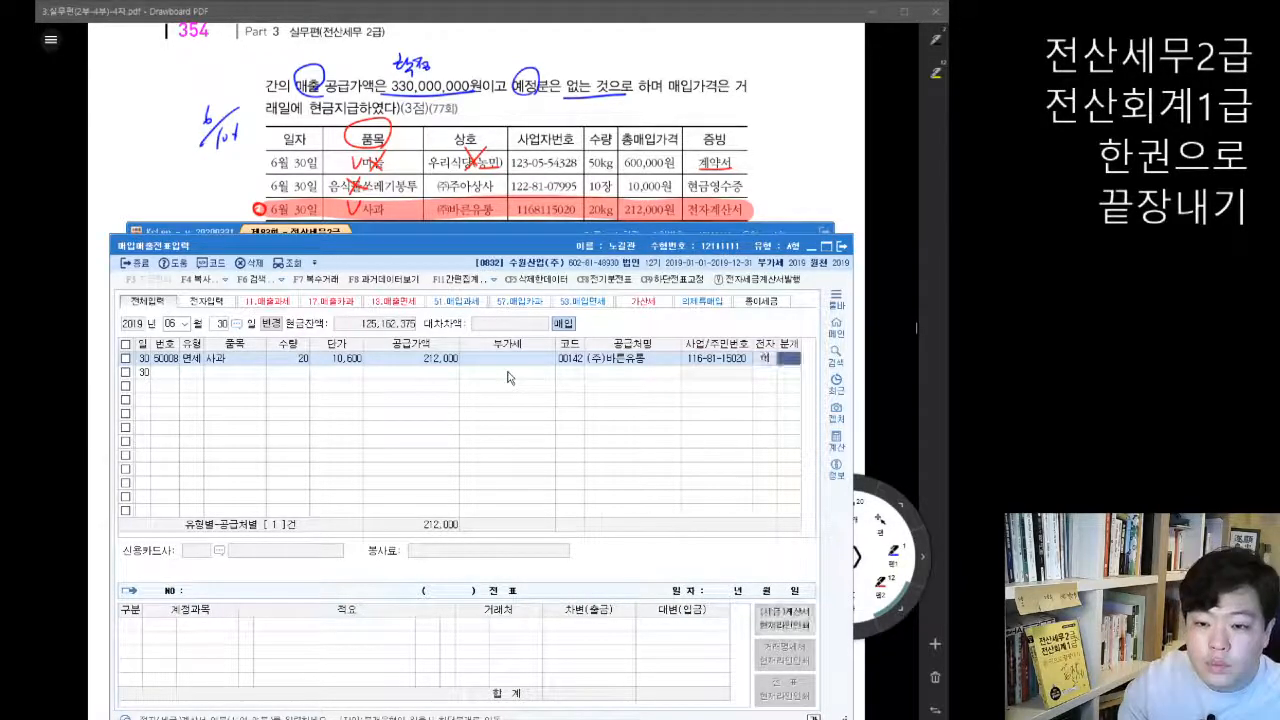
type("3")
key("Return")
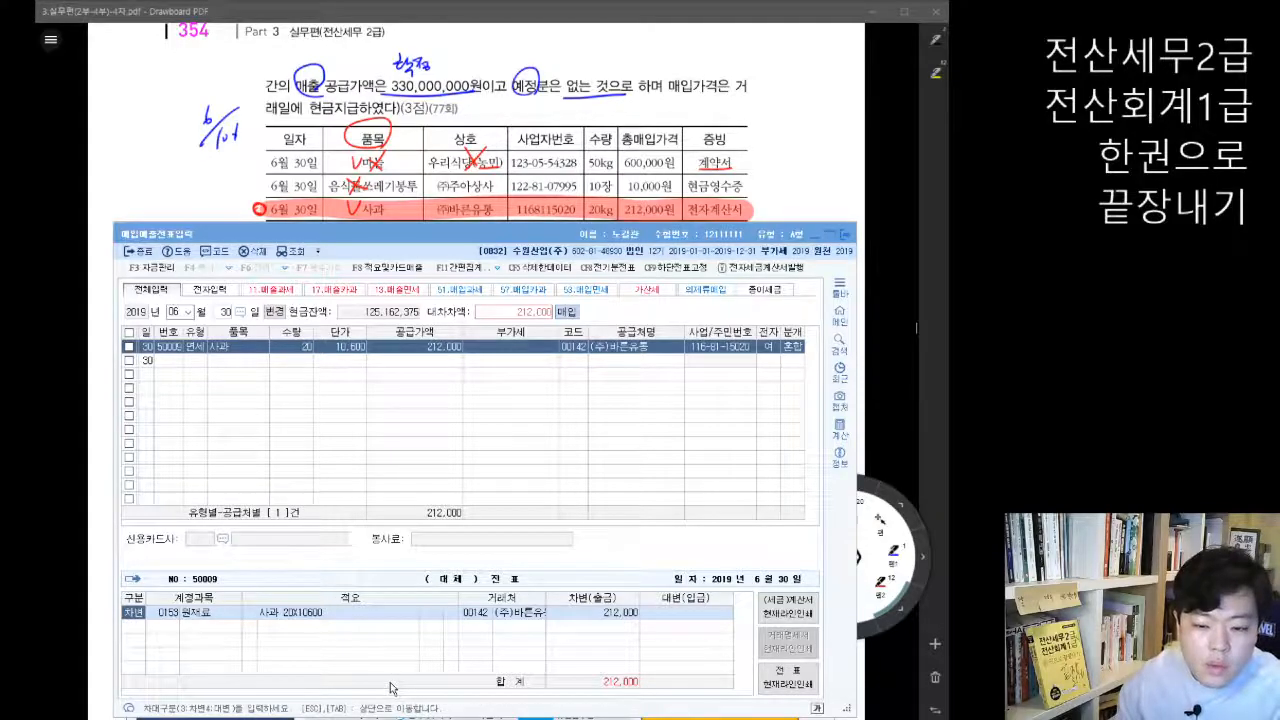
Step: Add a 대변 line for 현금 of 212,000 to the journal entry beneath the 원재료 line
left_click(241, 647)
left_click(239, 616)
key("Return")
key("Return")
key("Return")
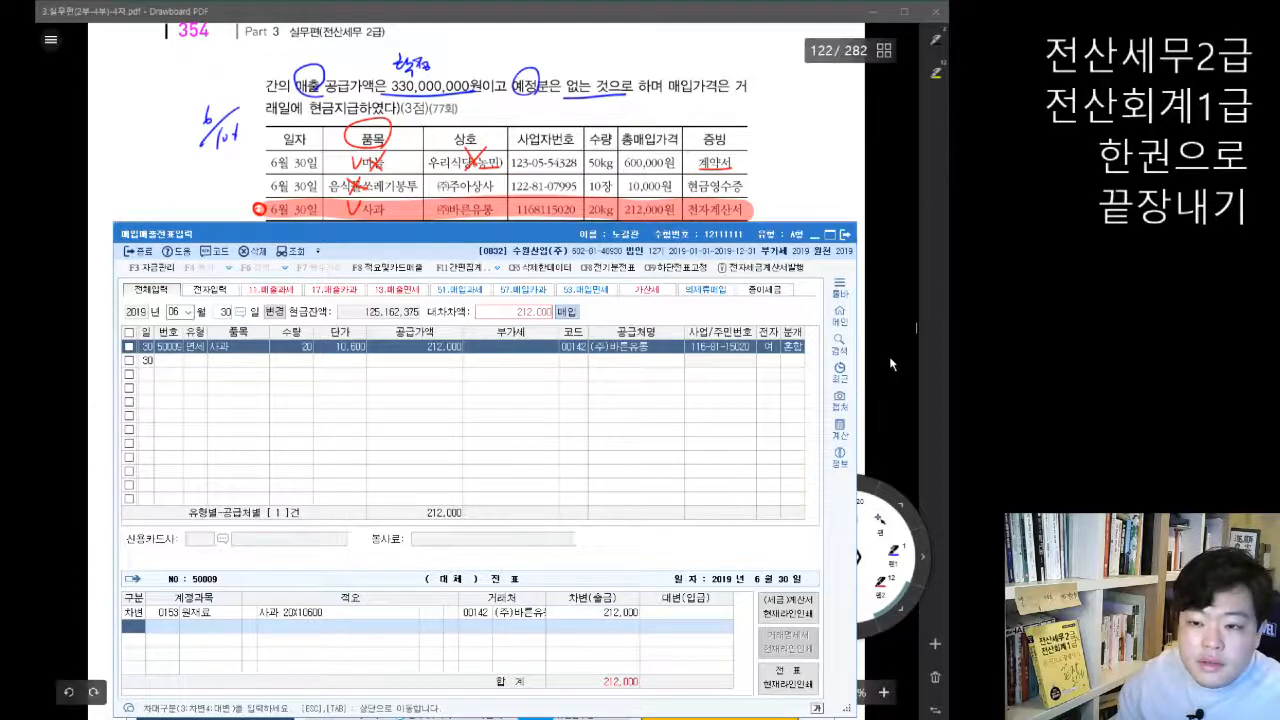
left_click(889, 356)
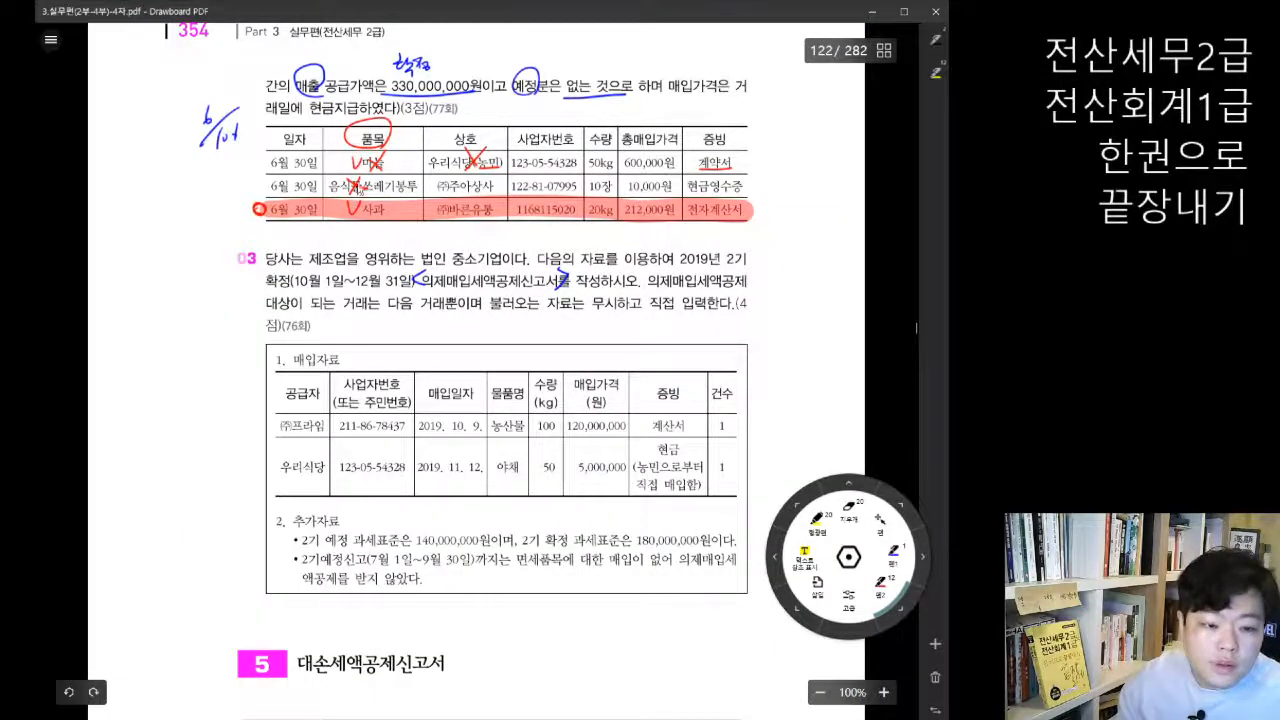
left_click(415, 716)
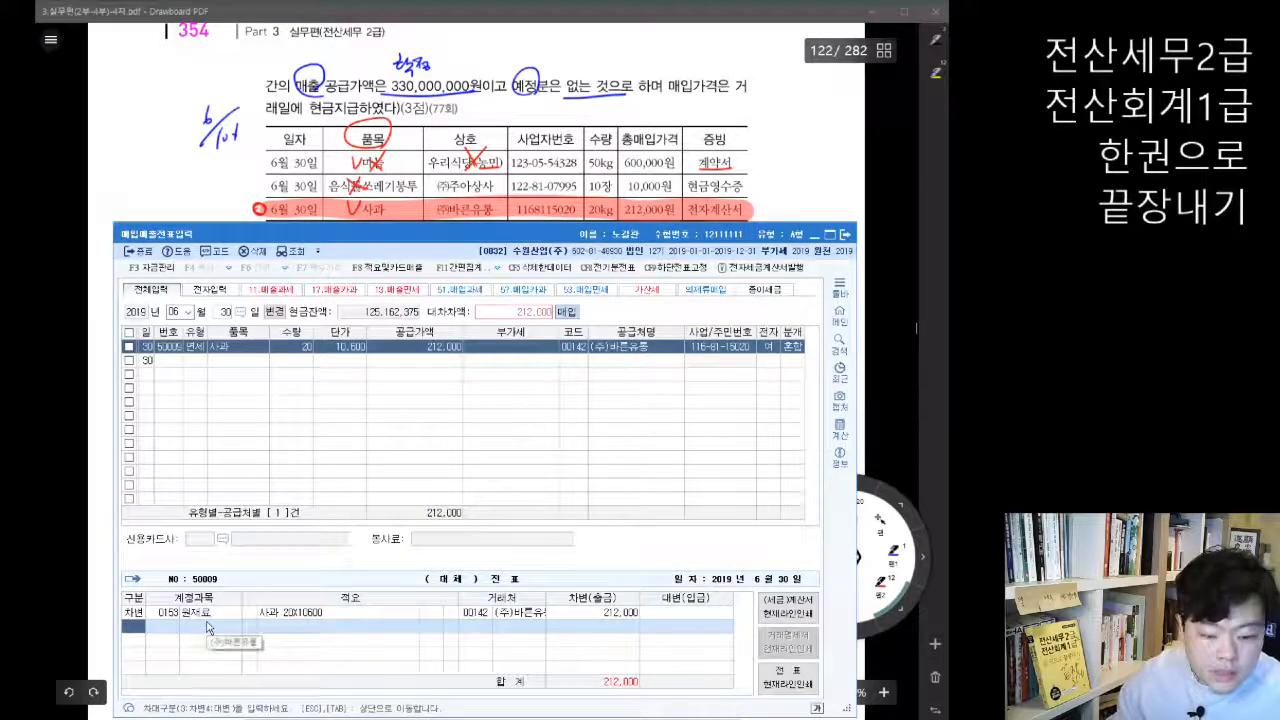
type("4")
key("Return")
type("현금")
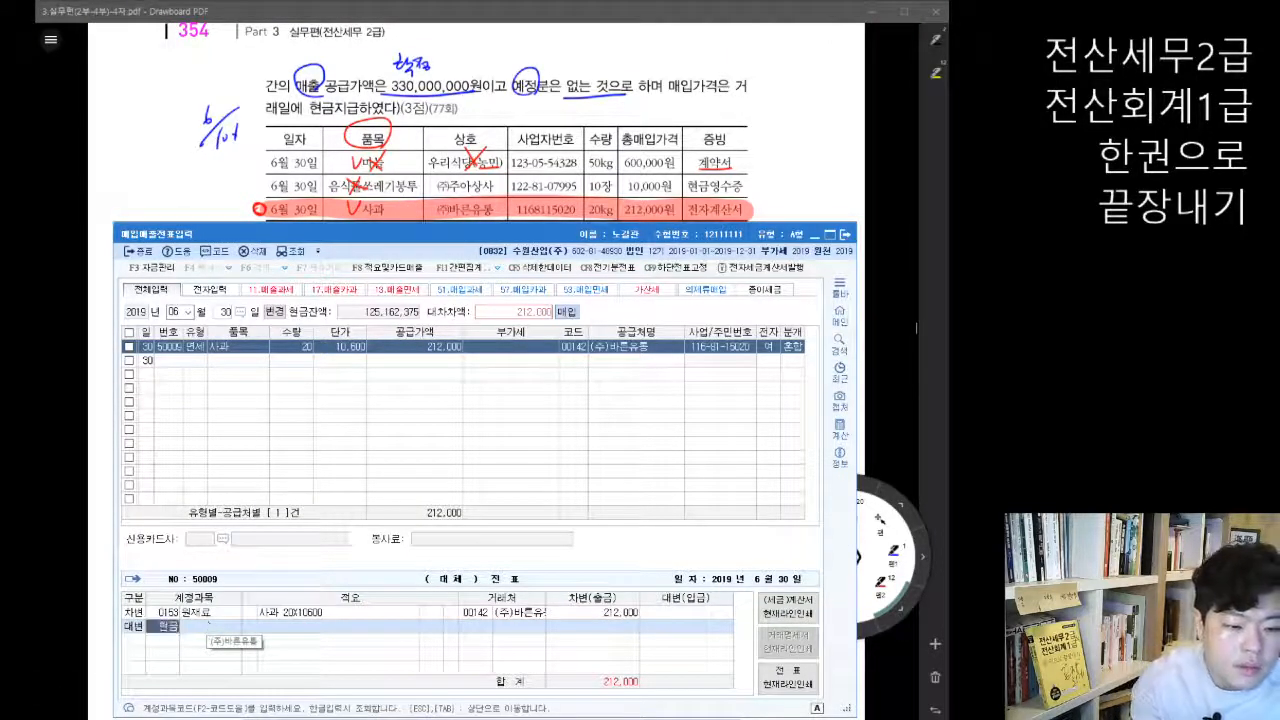
key("Return")
key("Return")
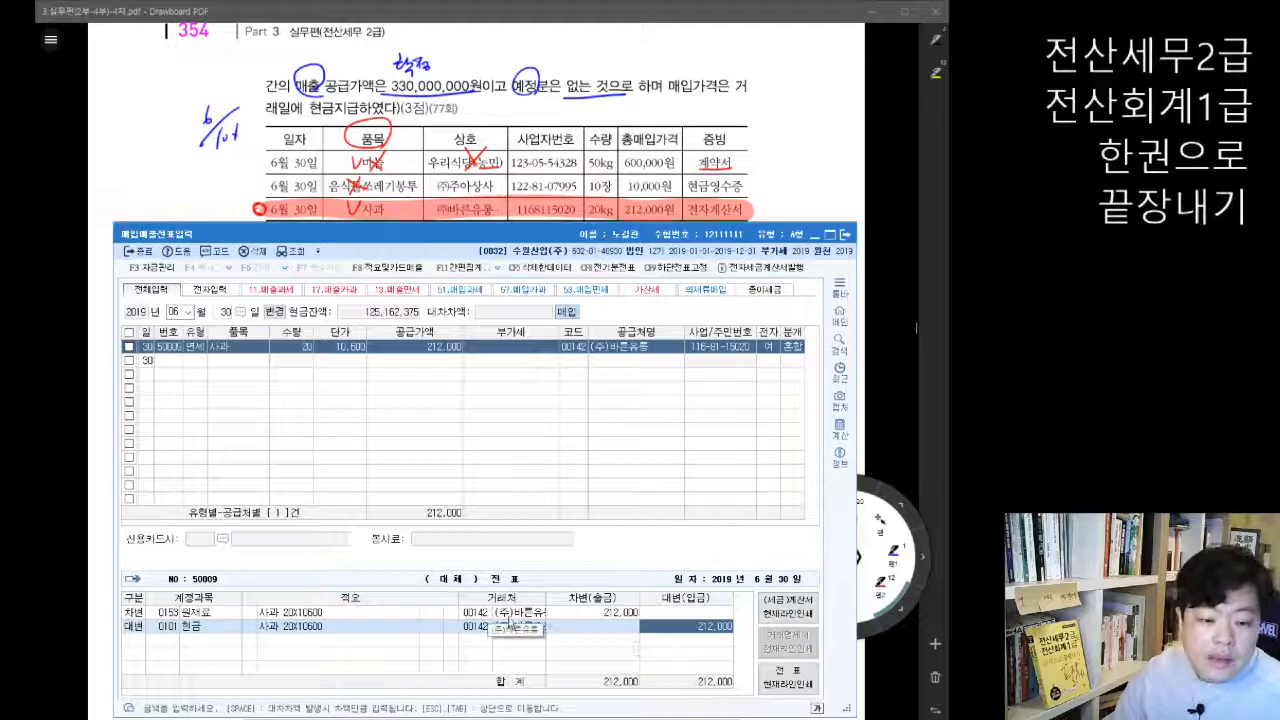
Step: Set the 원재료 line's 적요 to 06 의제매입세액공제신고서 자동반영분
left_click(270, 615)
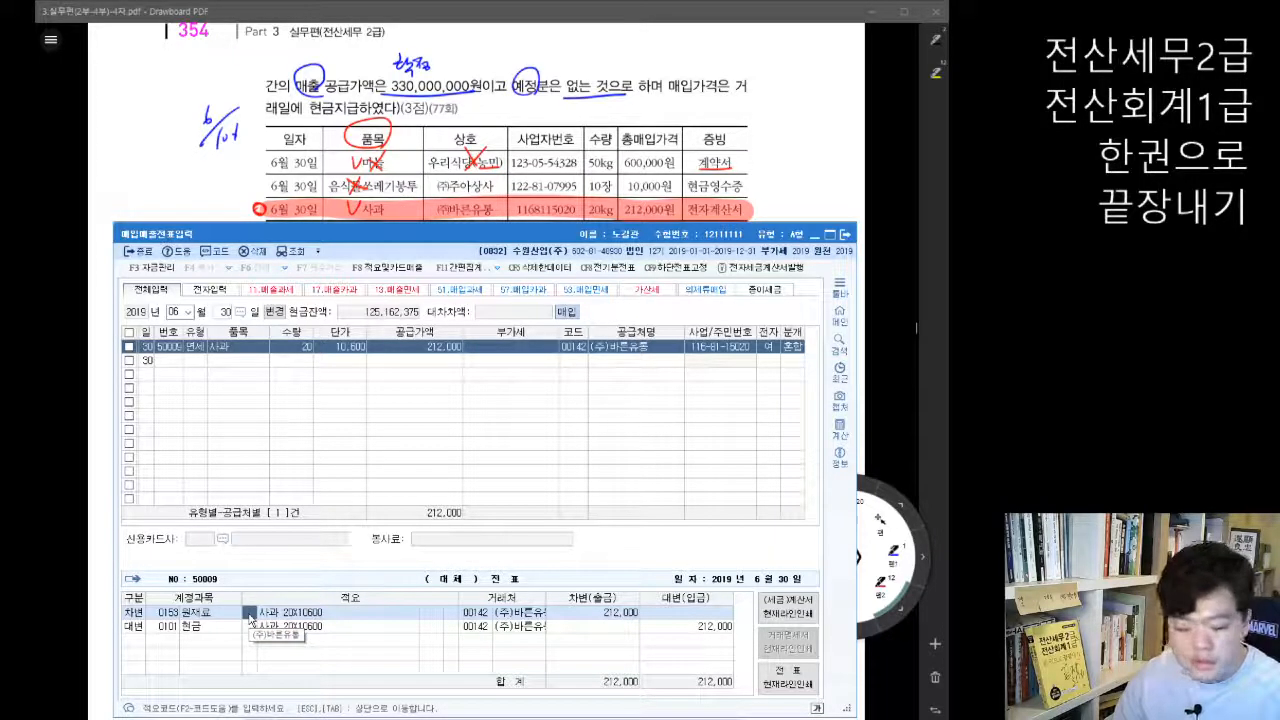
key("F2")
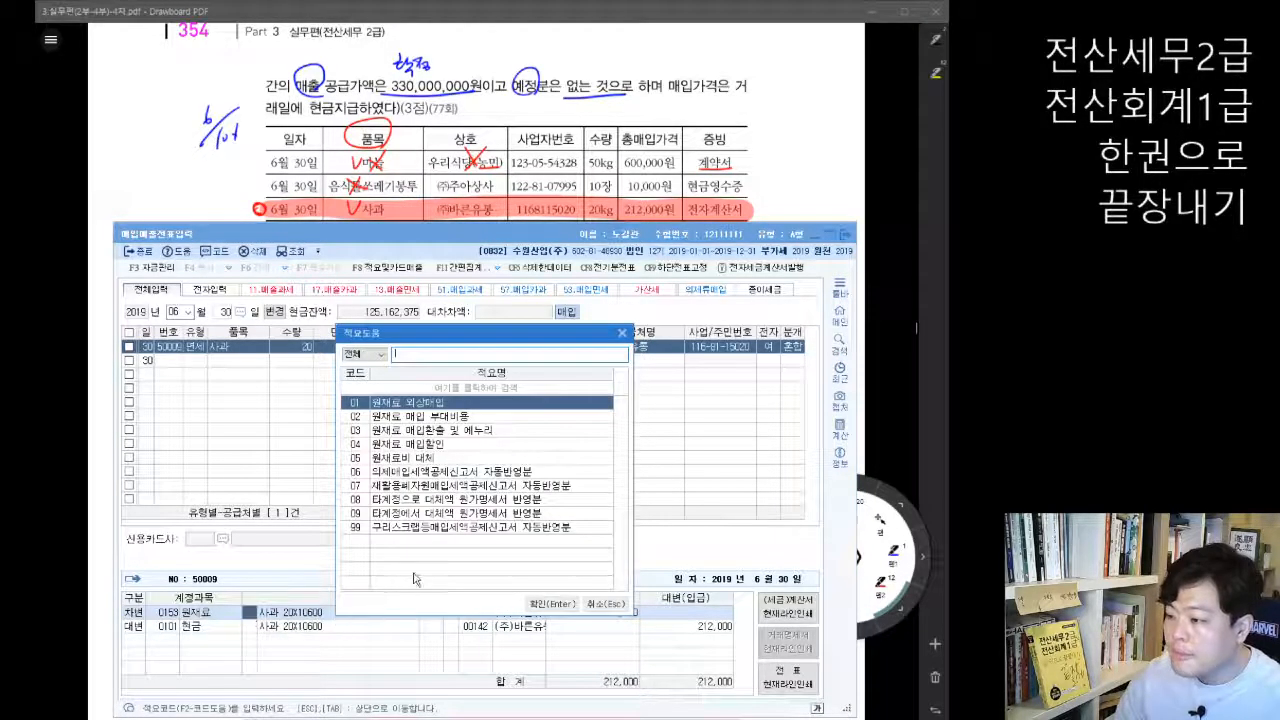
left_click(445, 476)
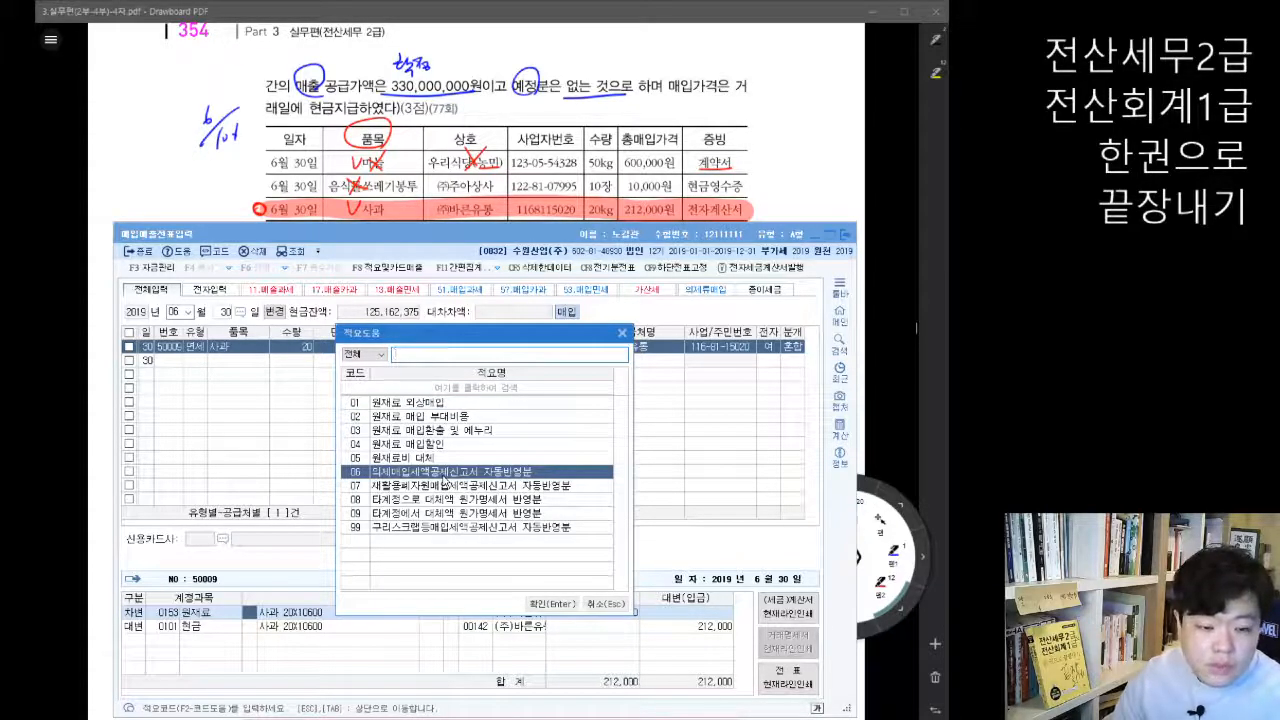
left_click(552, 604)
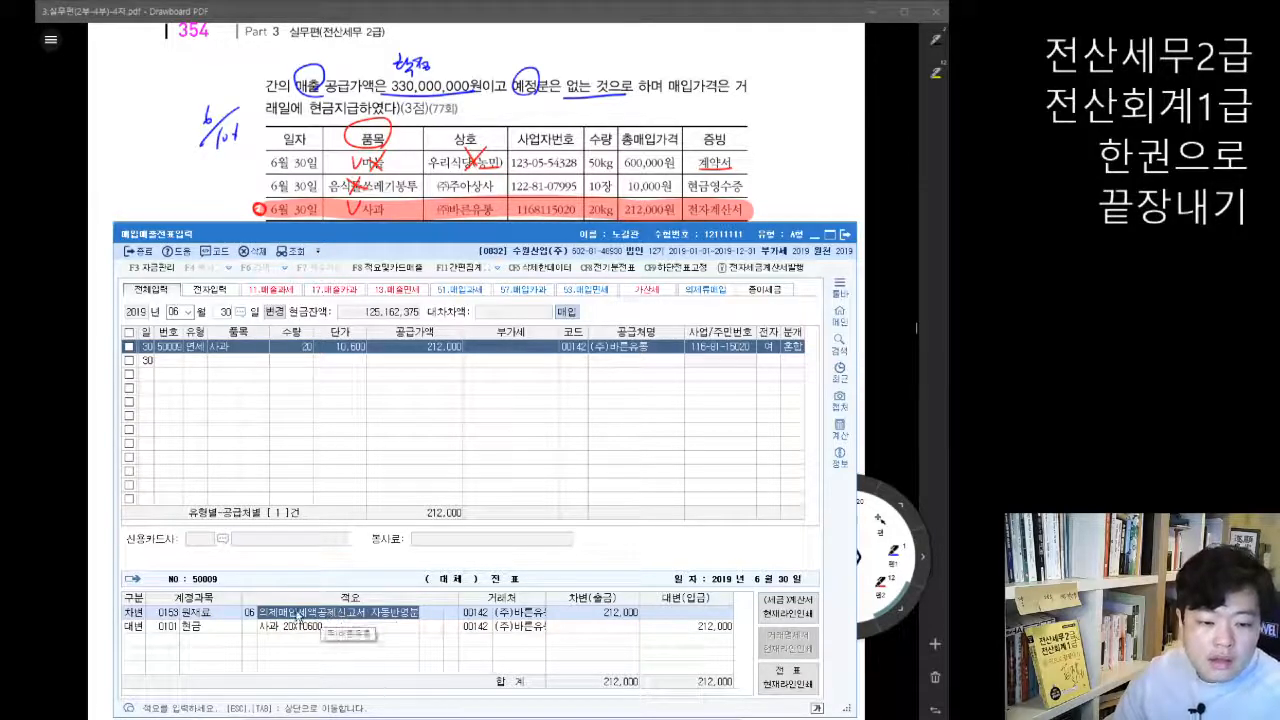
left_click(250, 612)
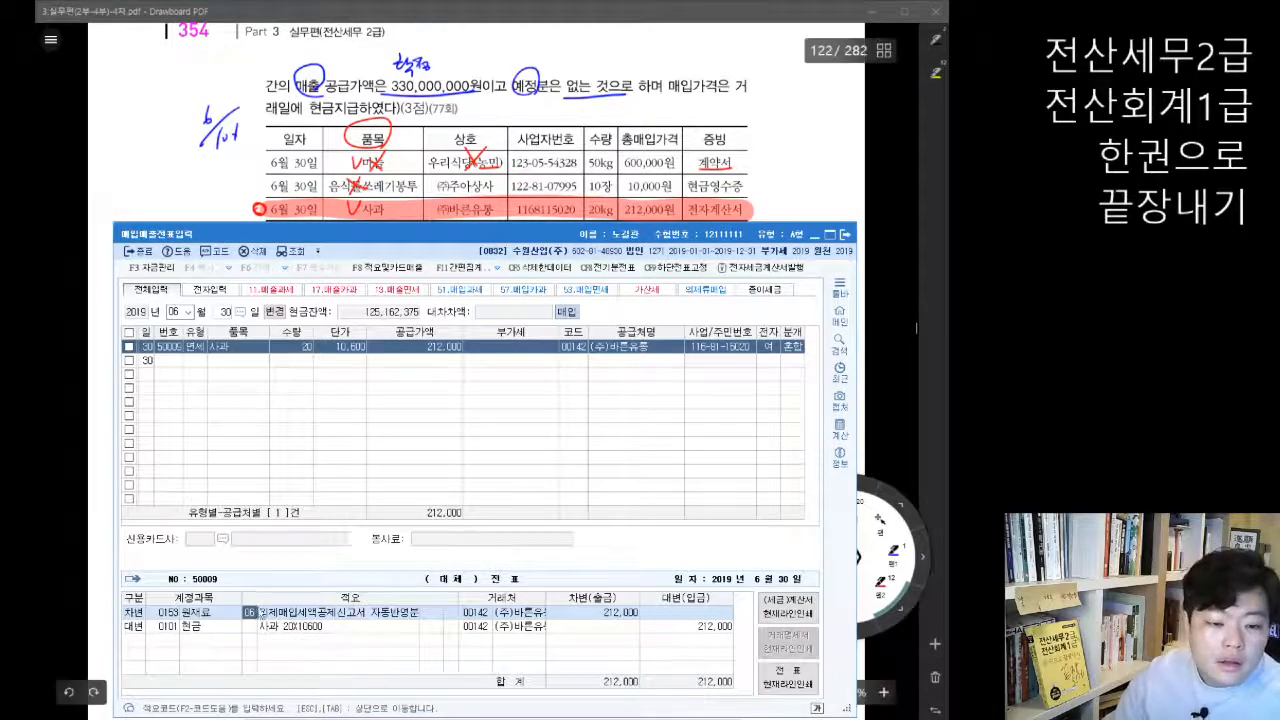
Step: Apply the 의제류 구분 1:의제매입 with the 6/106 공제세율 to the checked 사과 purchase voucher
left_click(128, 346)
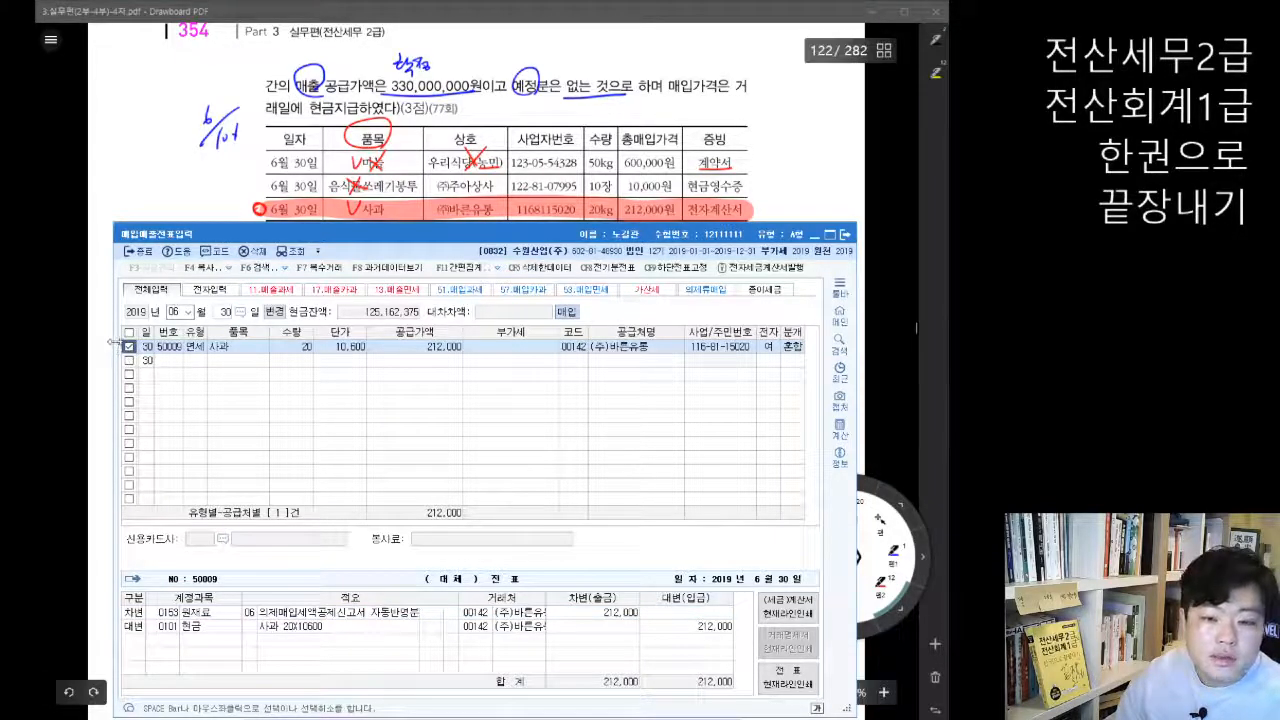
left_click(499, 270)
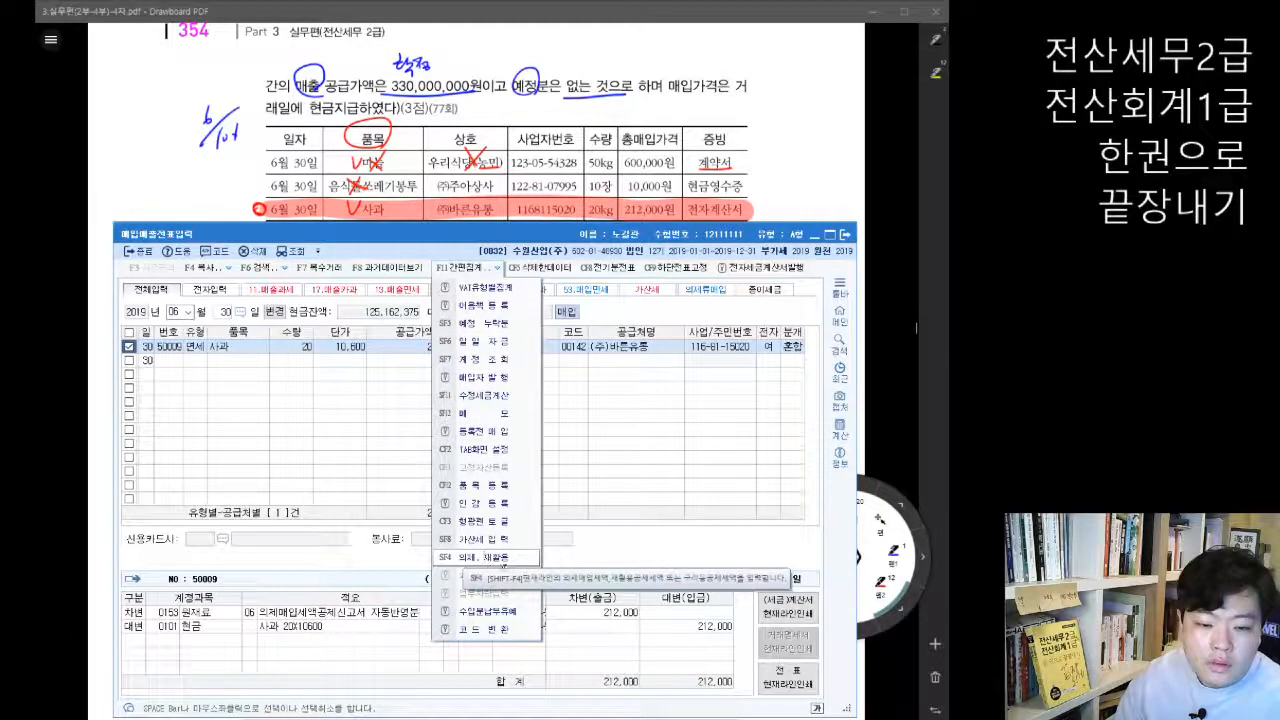
left_click(505, 558)
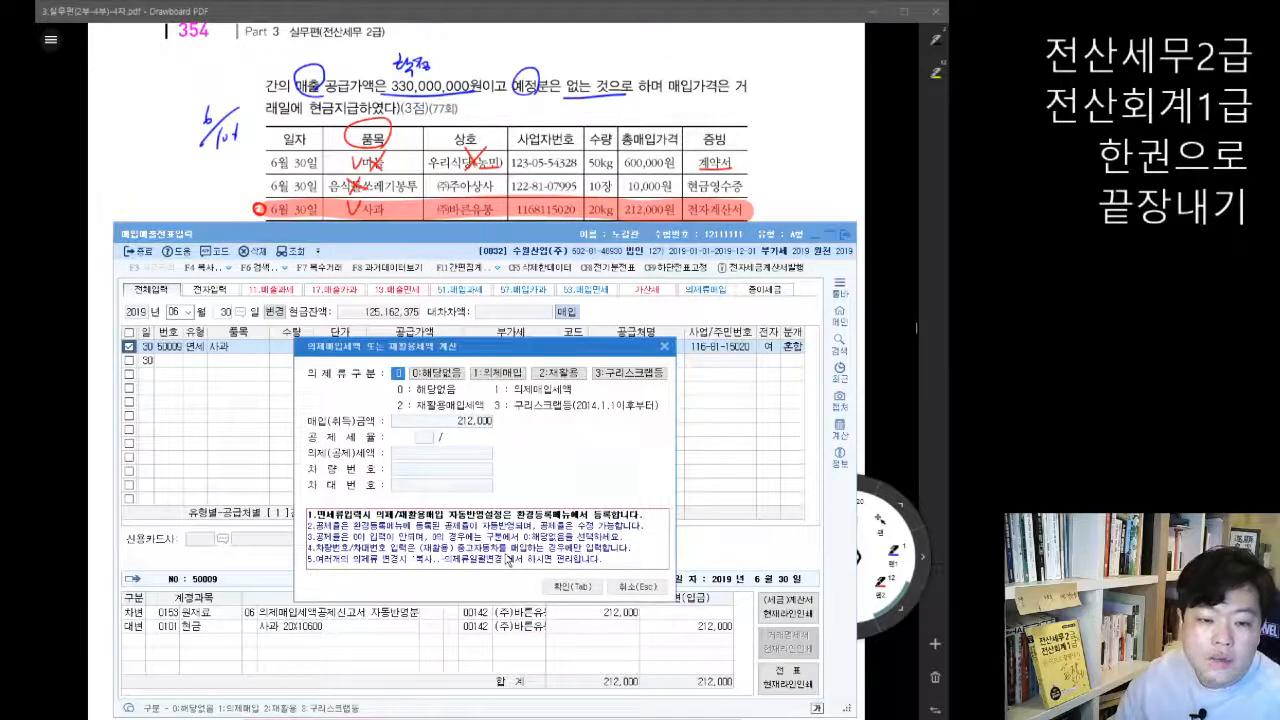
left_click(505, 374)
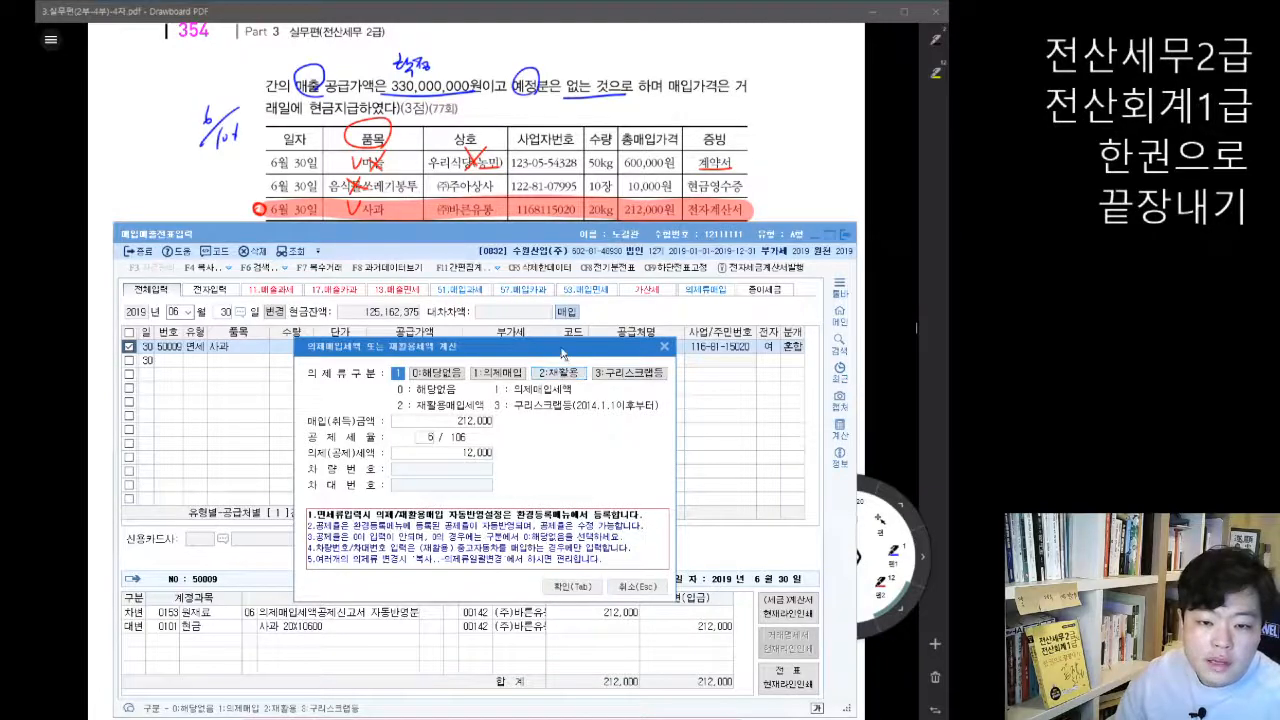
left_click_drag(565, 347, 569, 292)
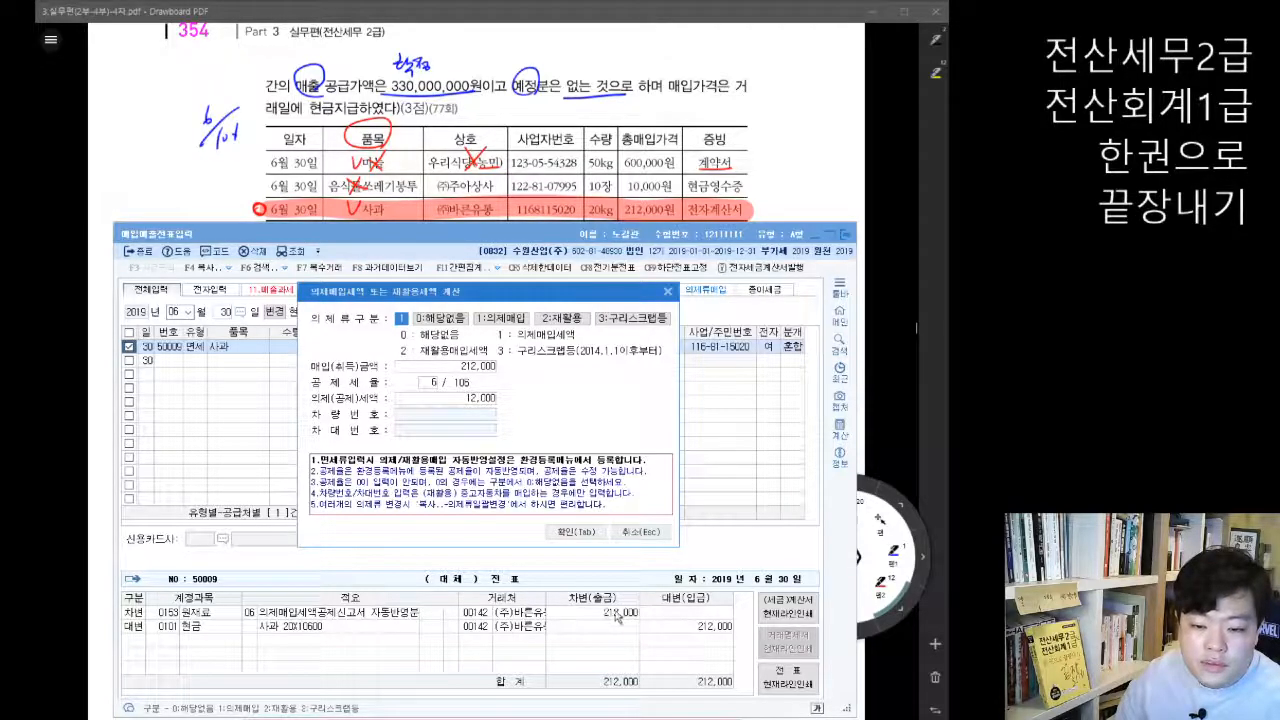
left_click(567, 538)
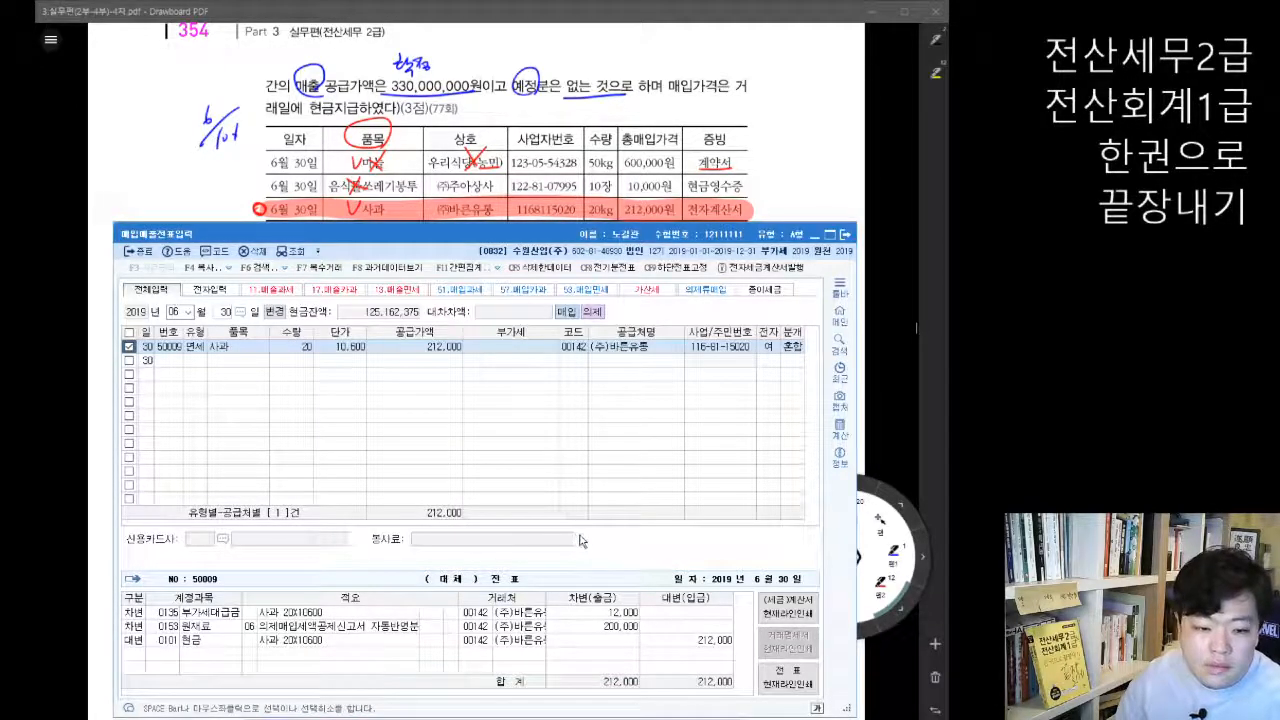
key("Up")
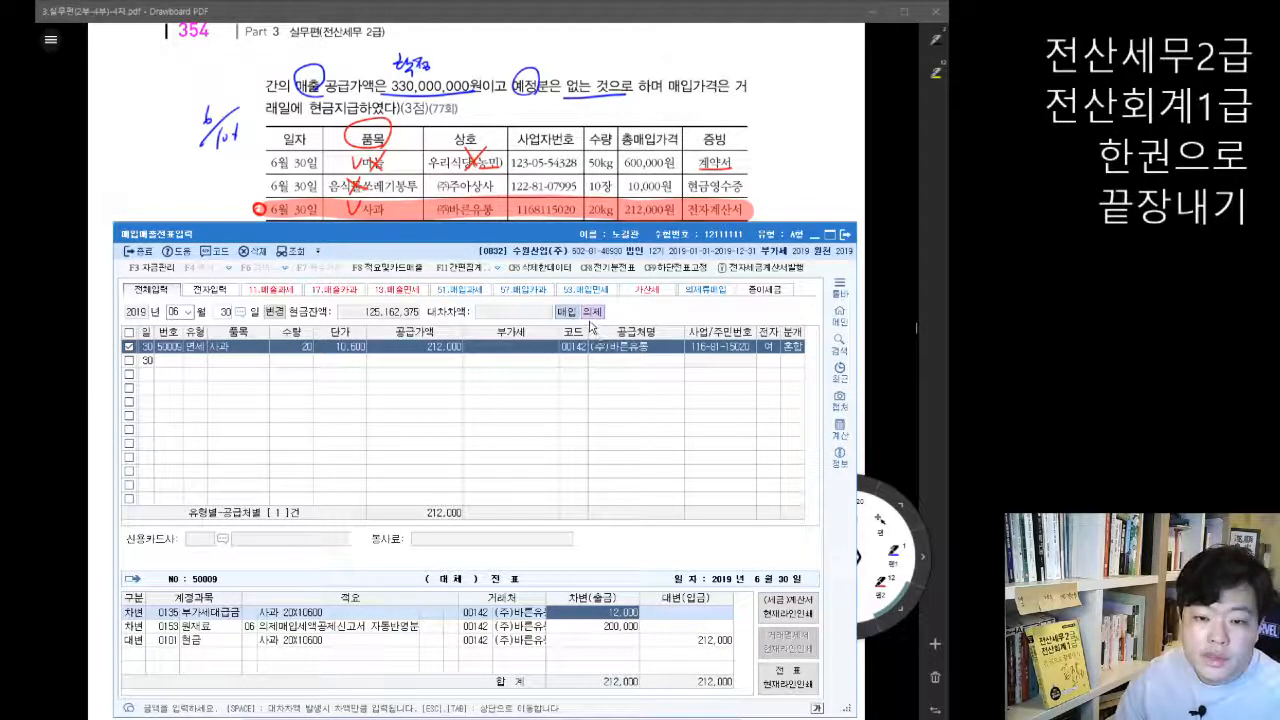
Step: Close 매입매출전표입력, reread problem 02 in the PDF and bring up the 의제매입세액공제신고서 in KcLep
left_click(845, 234)
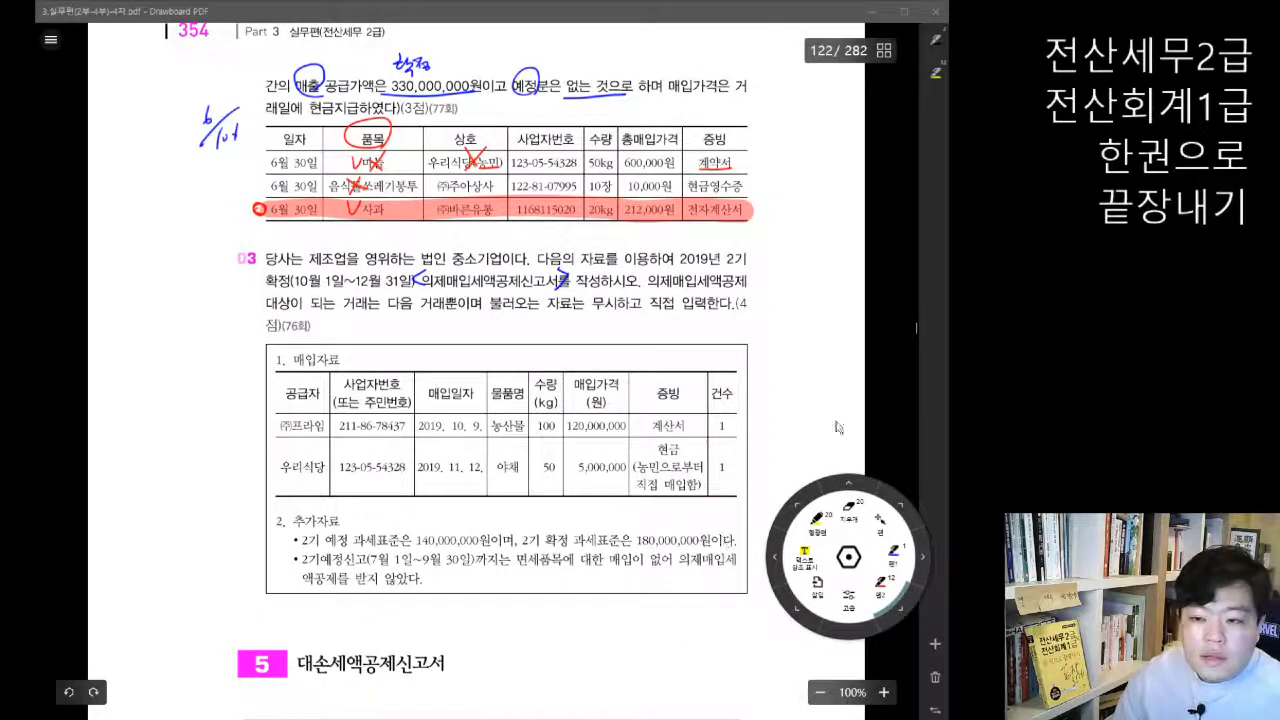
scroll(593, 440, "up", 4)
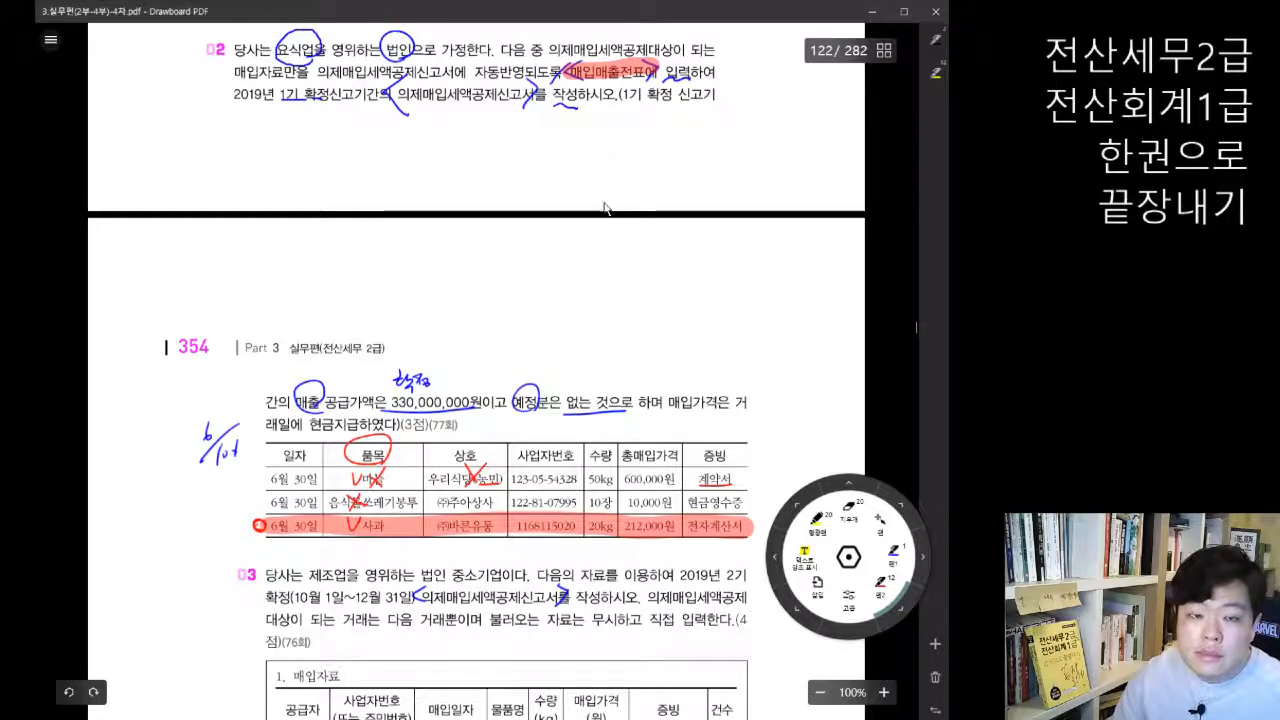
key("alt+Tab")
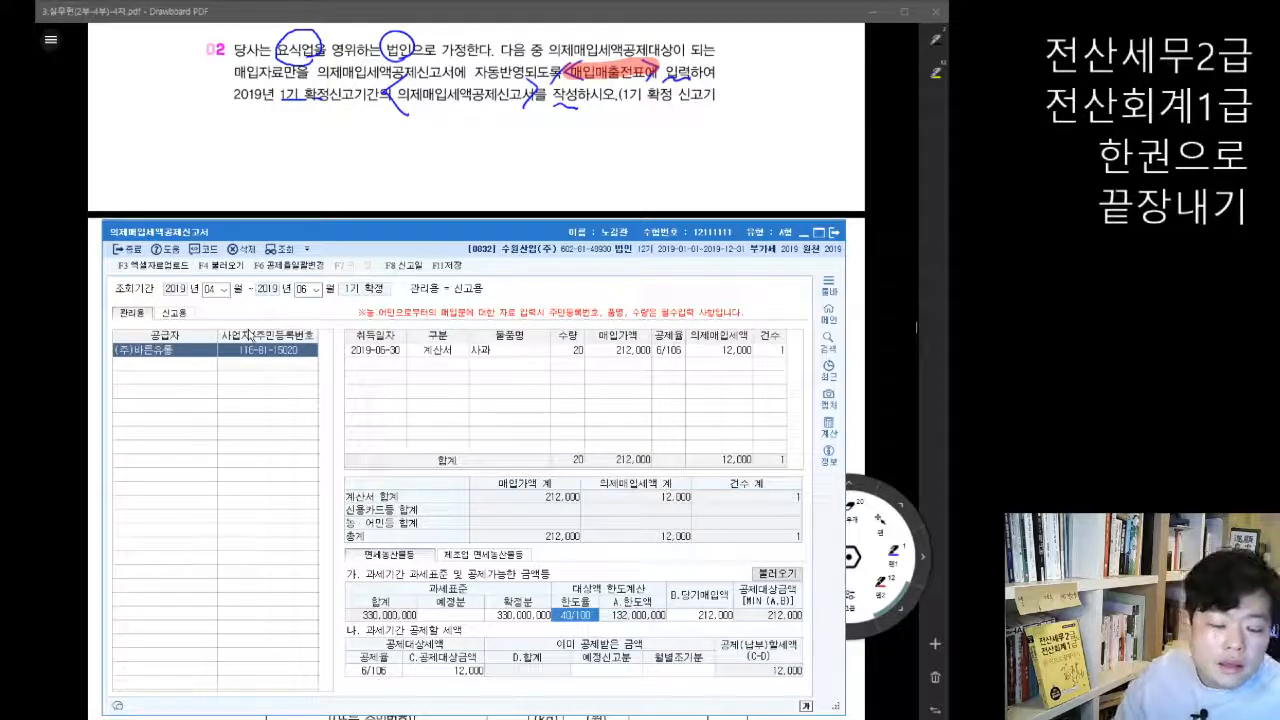
Step: Review the 사과 line from (주)바른유통 in the 의제매입세액공제신고서 against the PDF exercises and reread problem 02
left_click(868, 278)
scroll(640, 414, "down", 5)
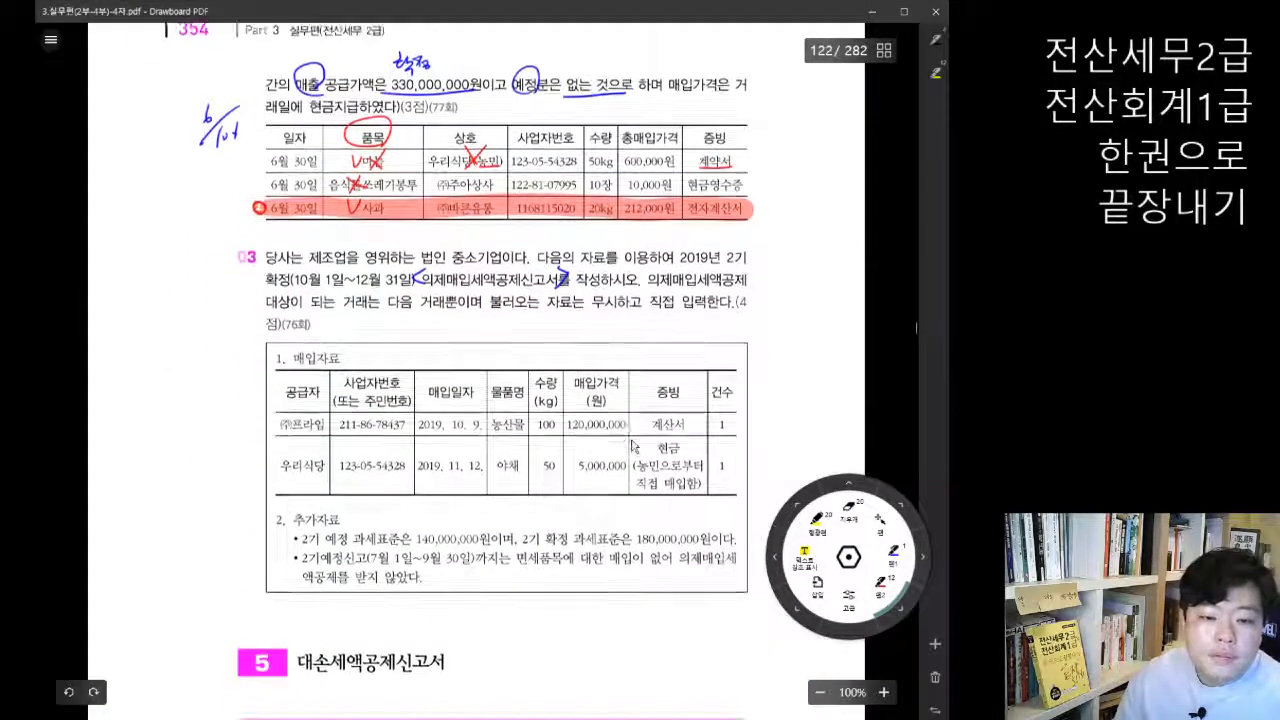
scroll(632, 444, "up", 1)
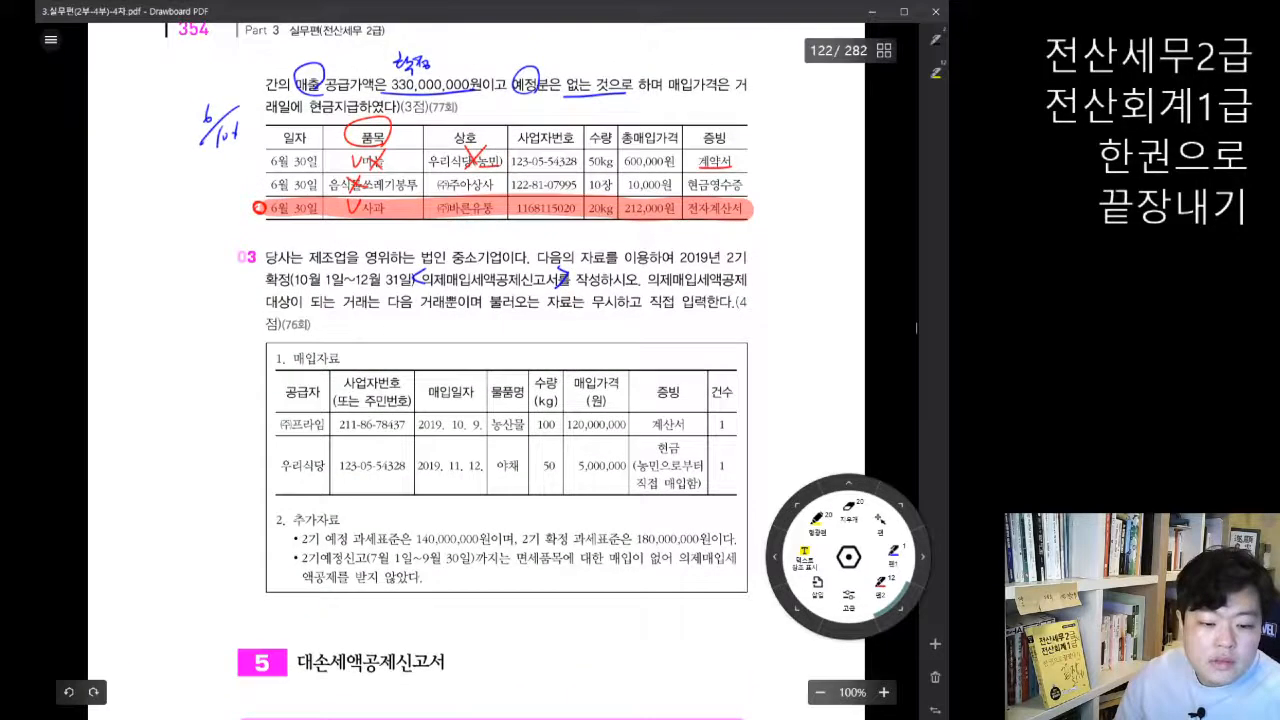
key("alt+Tab")
left_click_drag(528, 232, 540, 176)
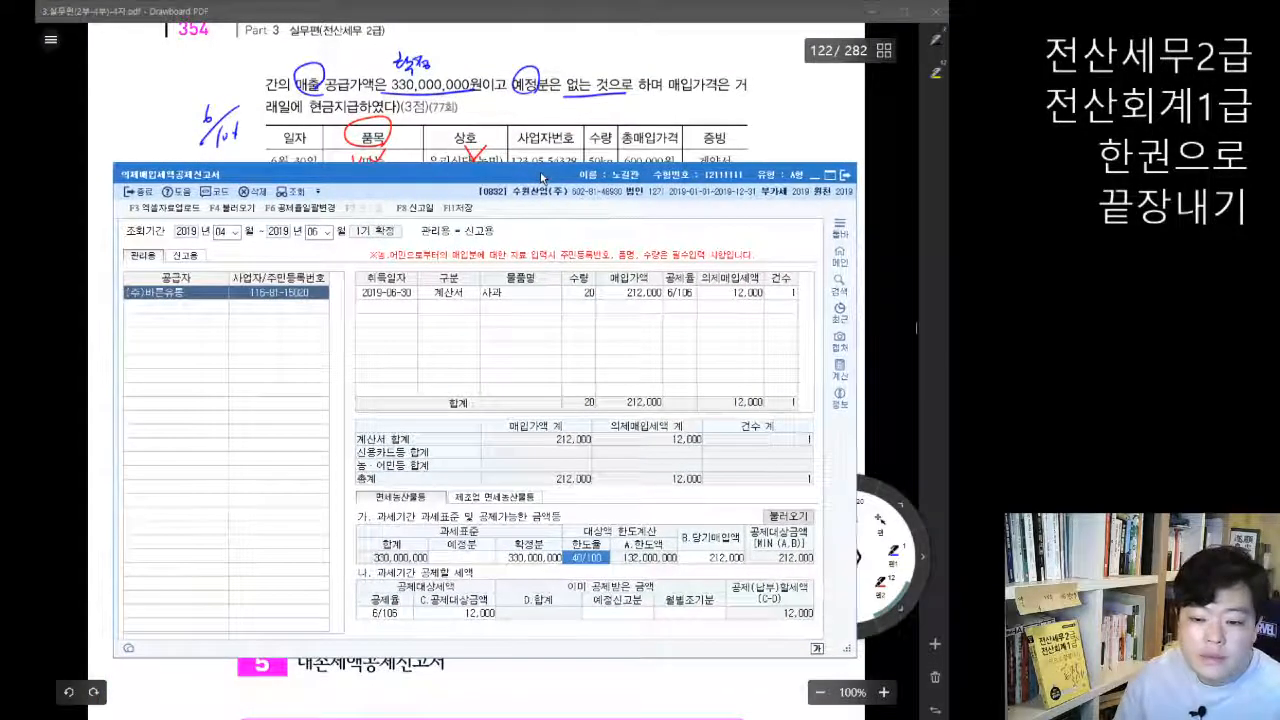
left_click(395, 309)
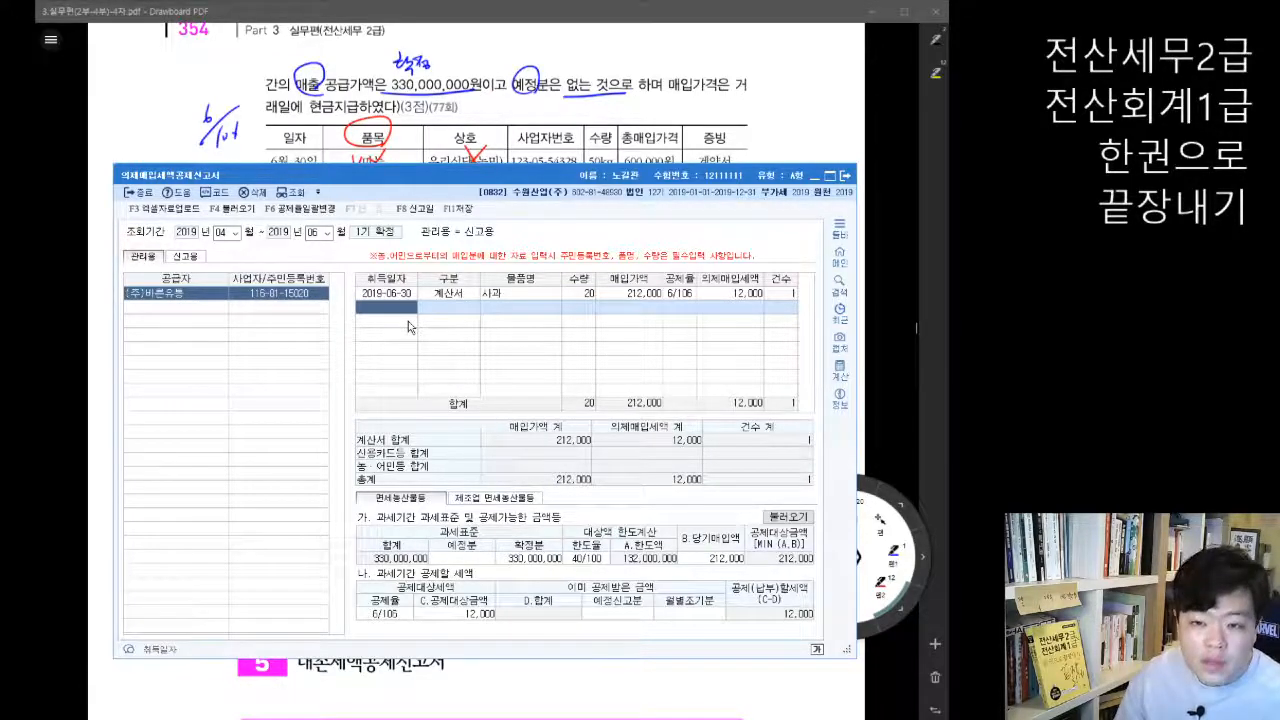
left_click(886, 294)
scroll(591, 409, "up", 1)
scroll(591, 409, "up", 2)
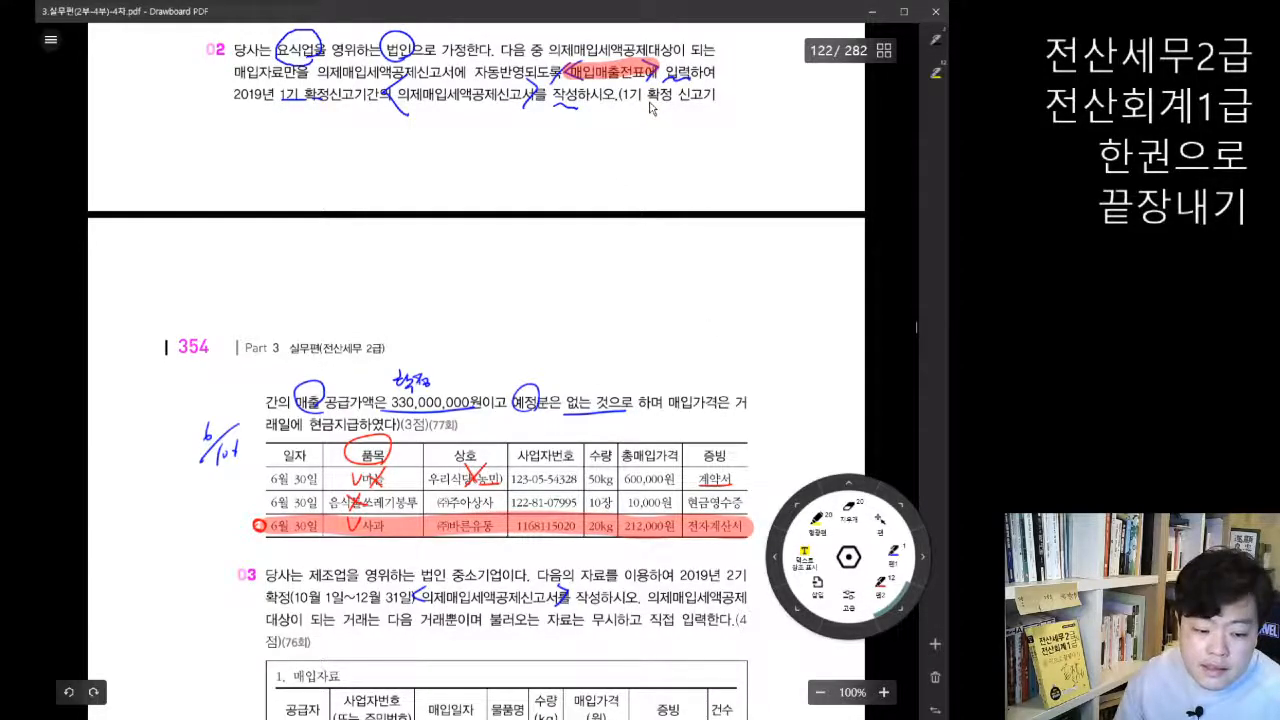
Step: Switch to KcLep, open 매입매출전표입력 for June 2019 and display the 사과 purchase voucher's journal entry
key("alt+Tab")
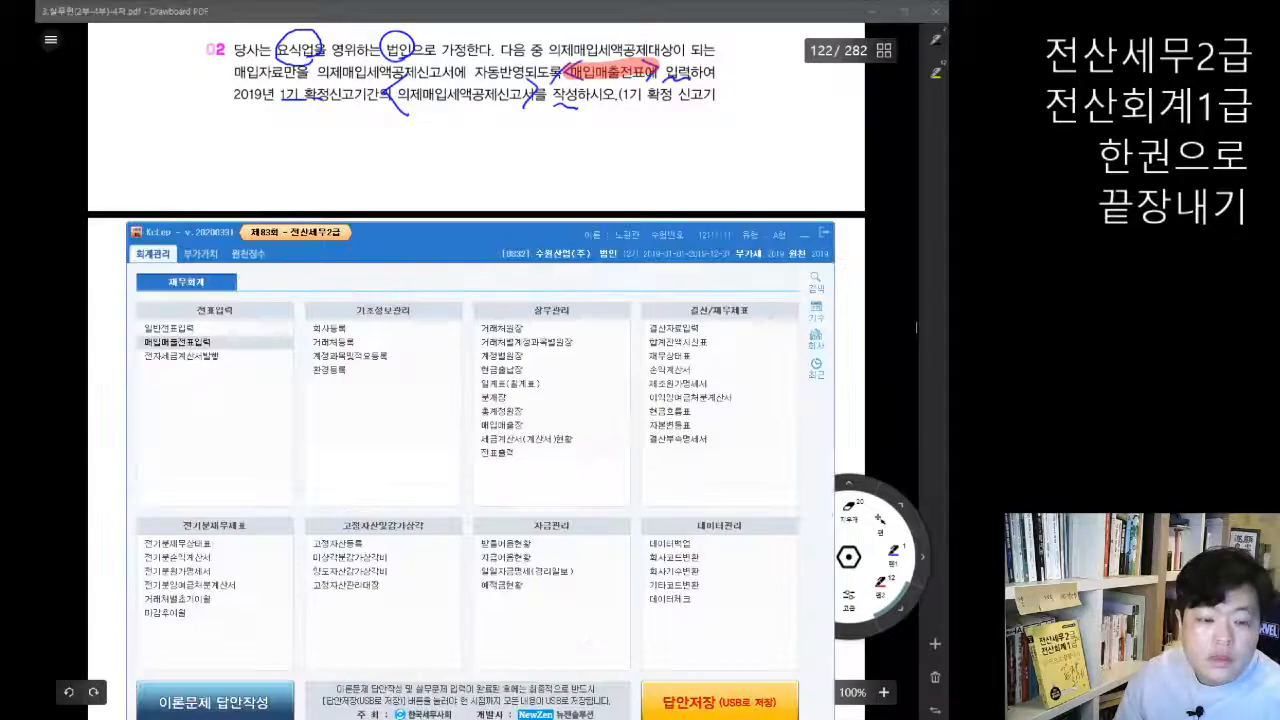
left_click_drag(434, 237, 443, 165)
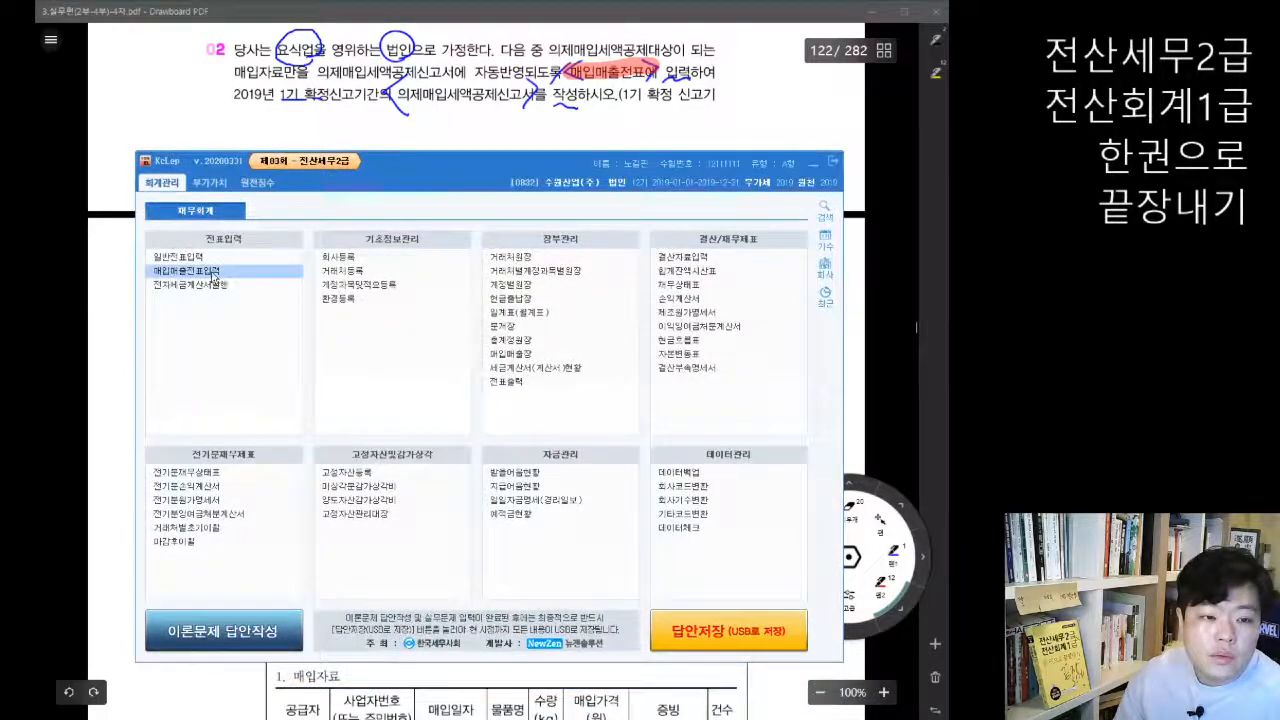
left_click(244, 265)
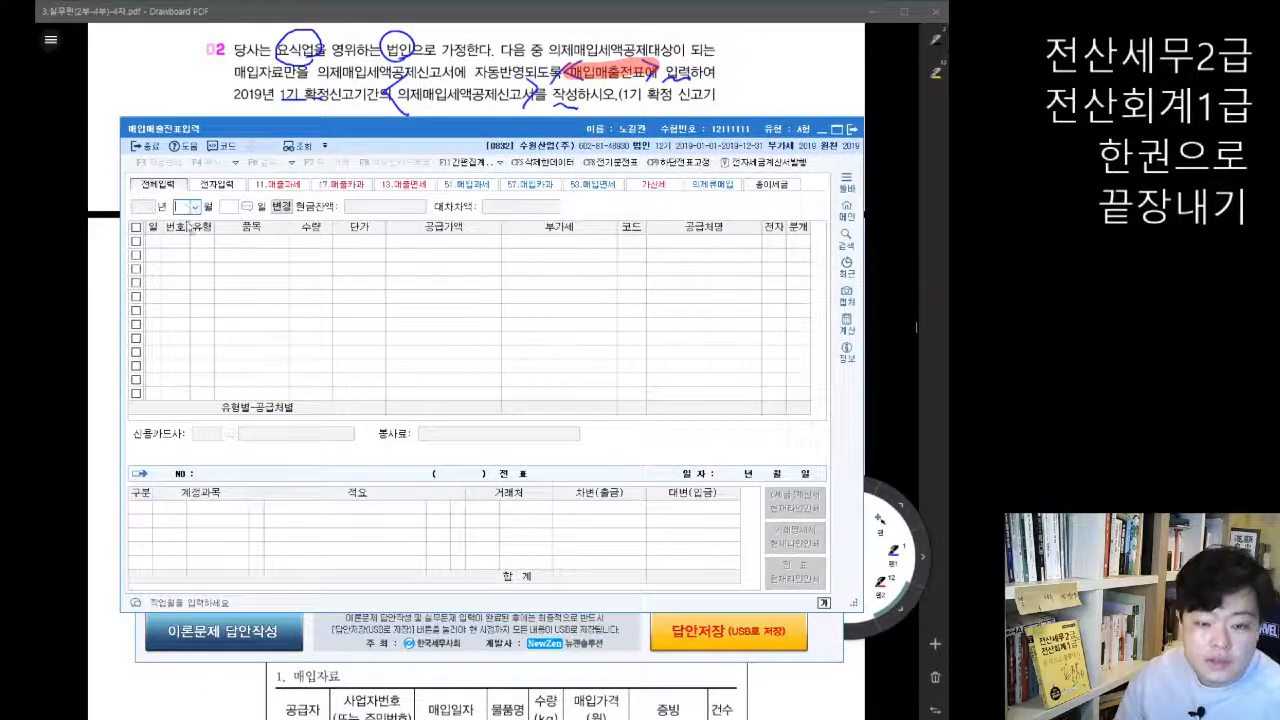
type("05")
key("Return")
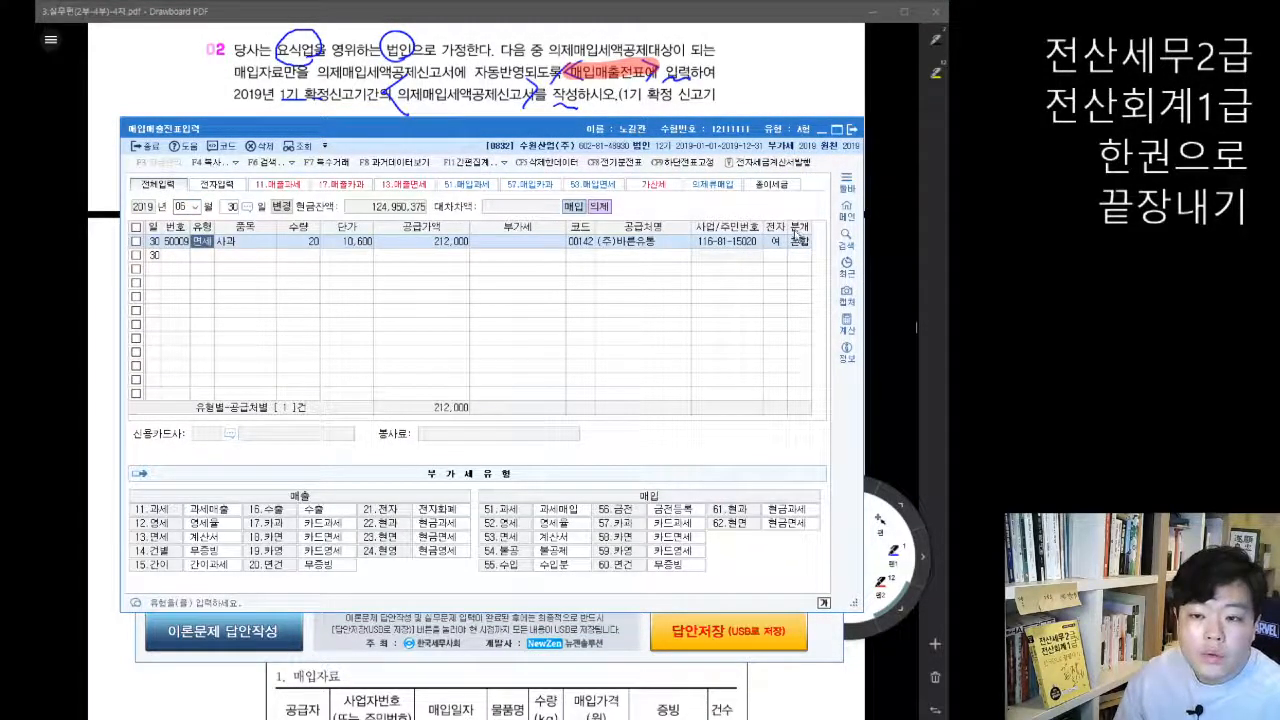
left_click(798, 240)
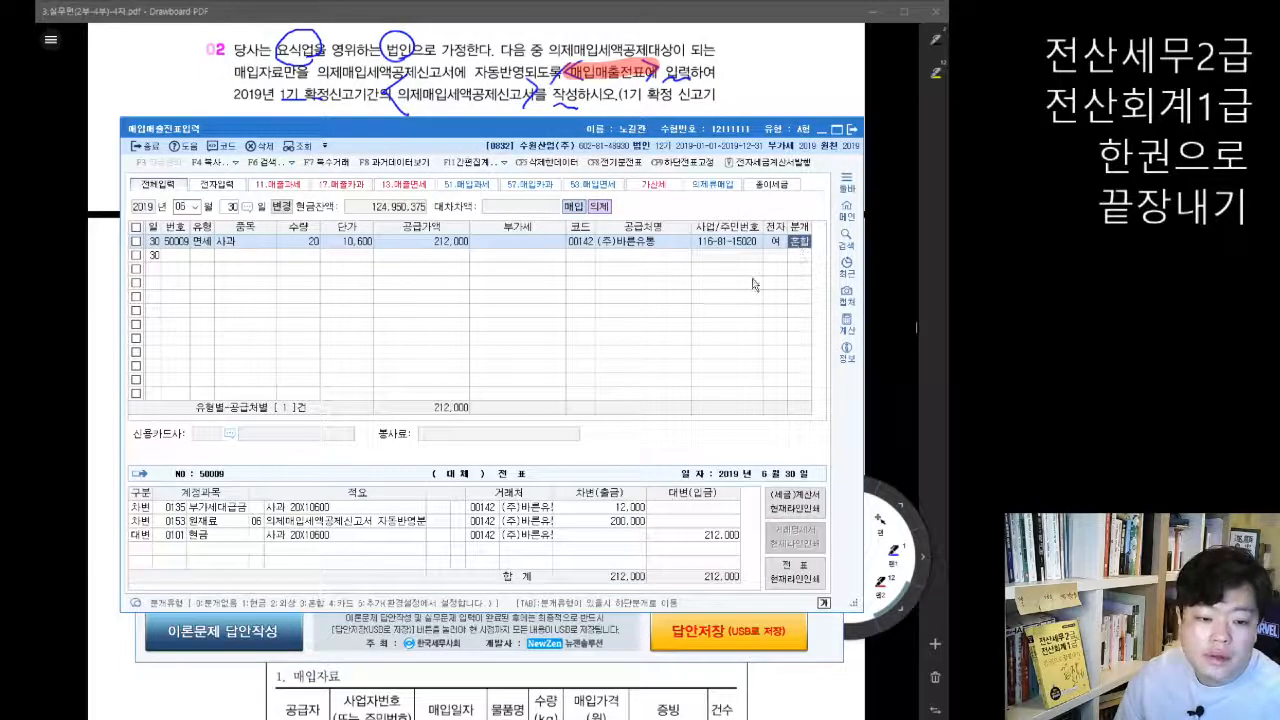
Step: Examine the 부가세대급금 and 원재료 lines of the 사과 voucher's journal entry, including the 원재료 line's 적요
left_click(226, 509)
left_click(222, 520)
left_click(222, 507)
left_click(211, 521)
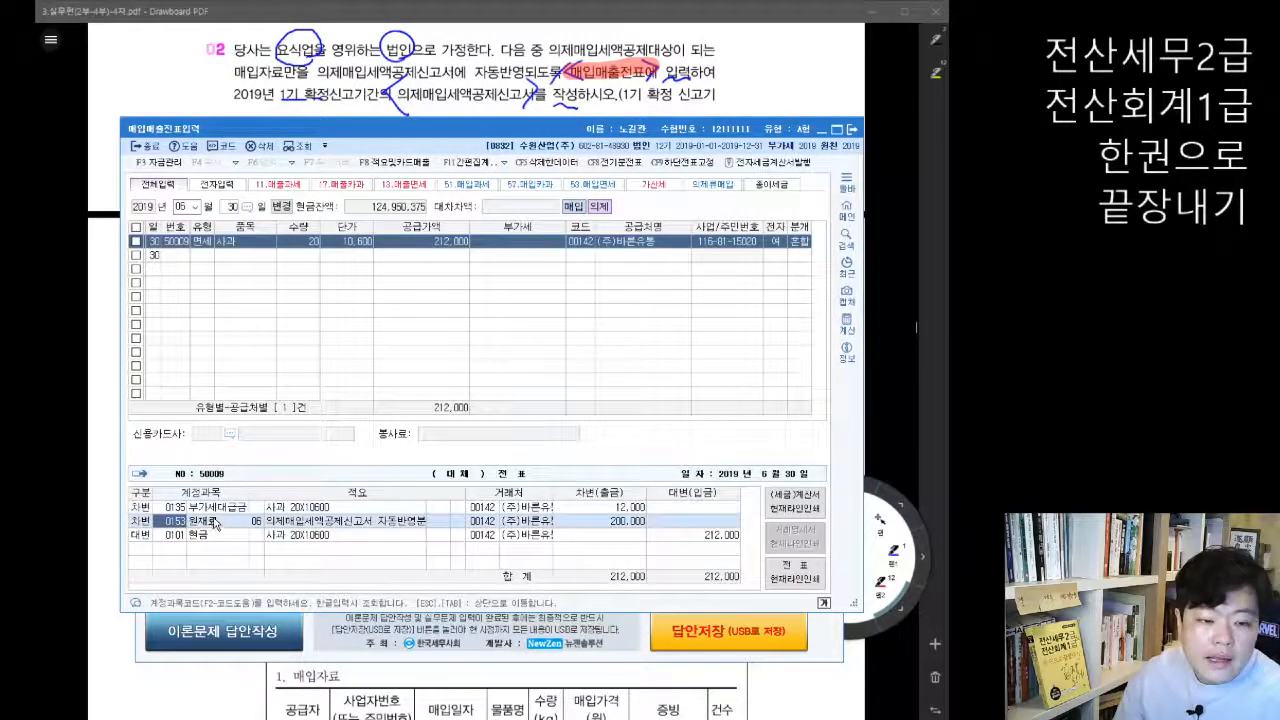
left_click(227, 507)
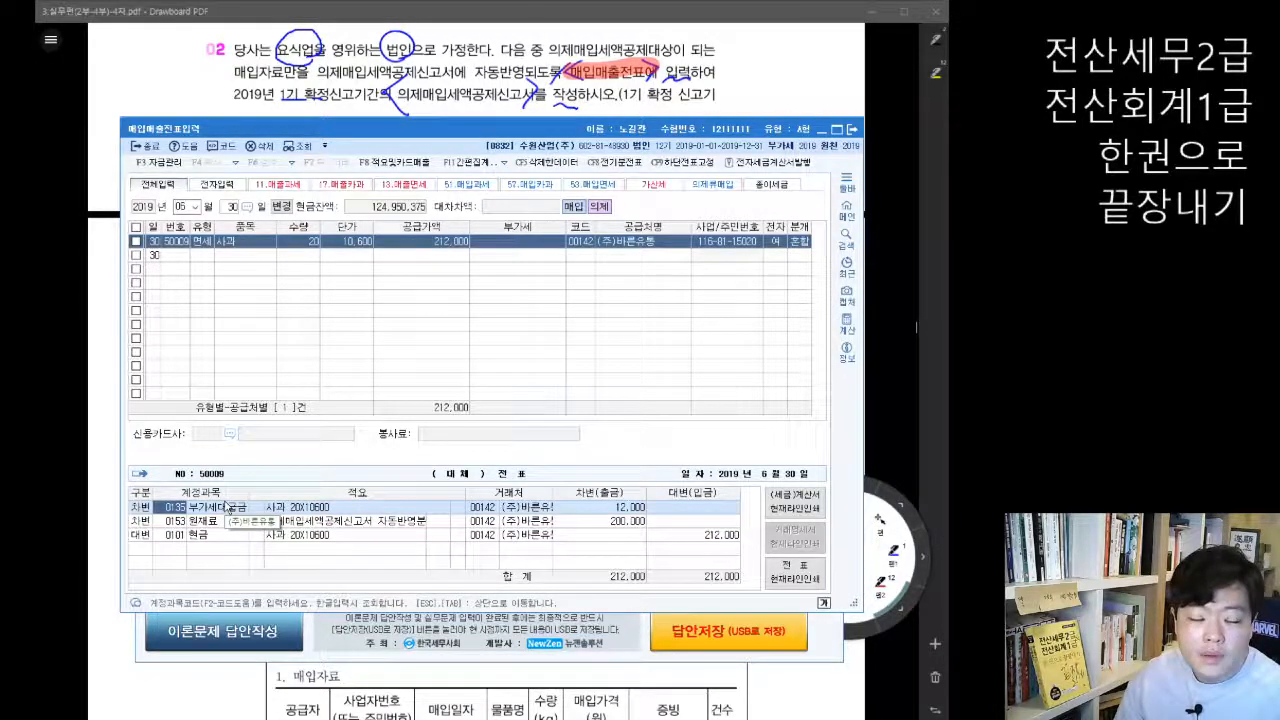
left_click(217, 521)
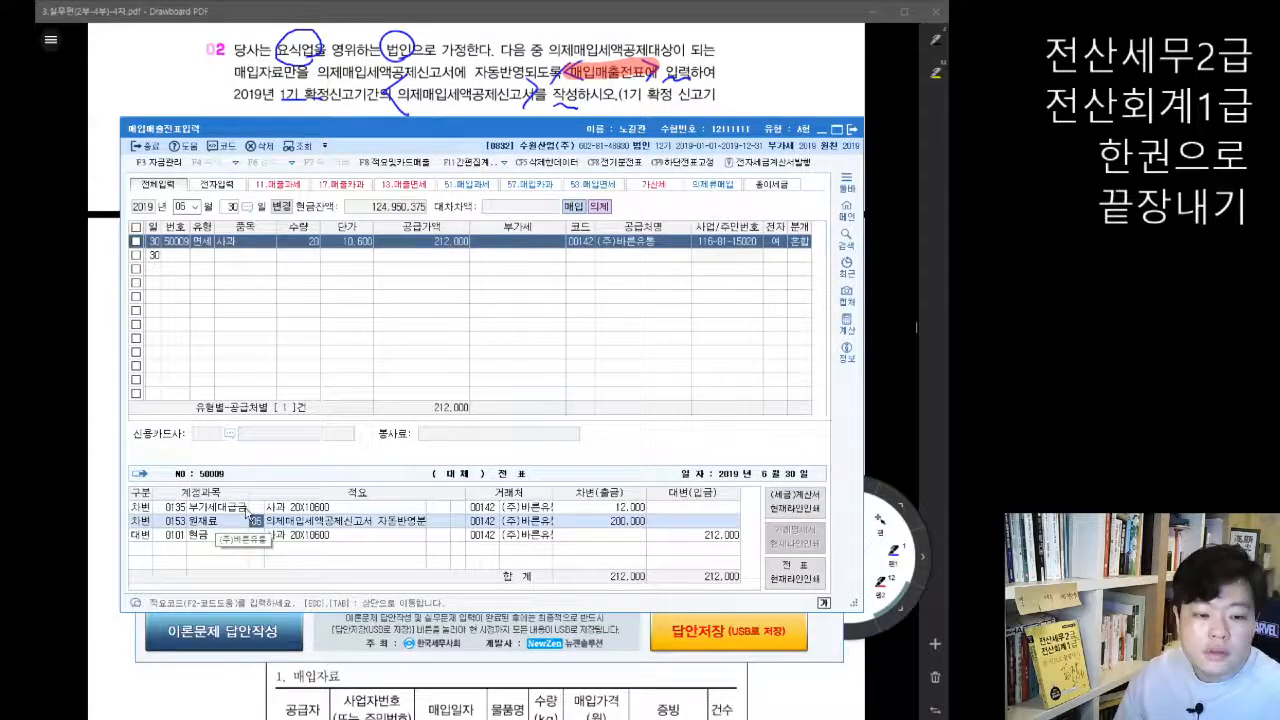
left_click(232, 508)
left_click(226, 519)
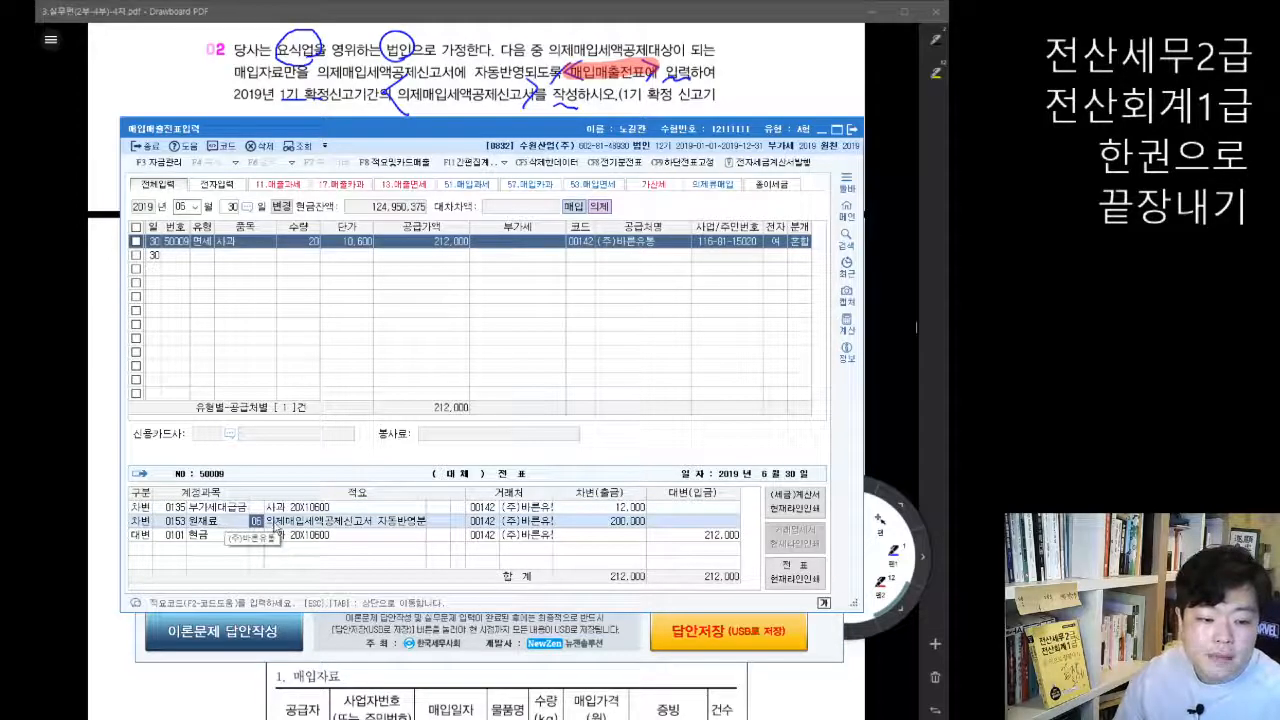
Step: Inspect the 의제류 구분 and 공제세율 settings of the 사과 purchase voucher and dismiss the dialog without changes
left_click(136, 242)
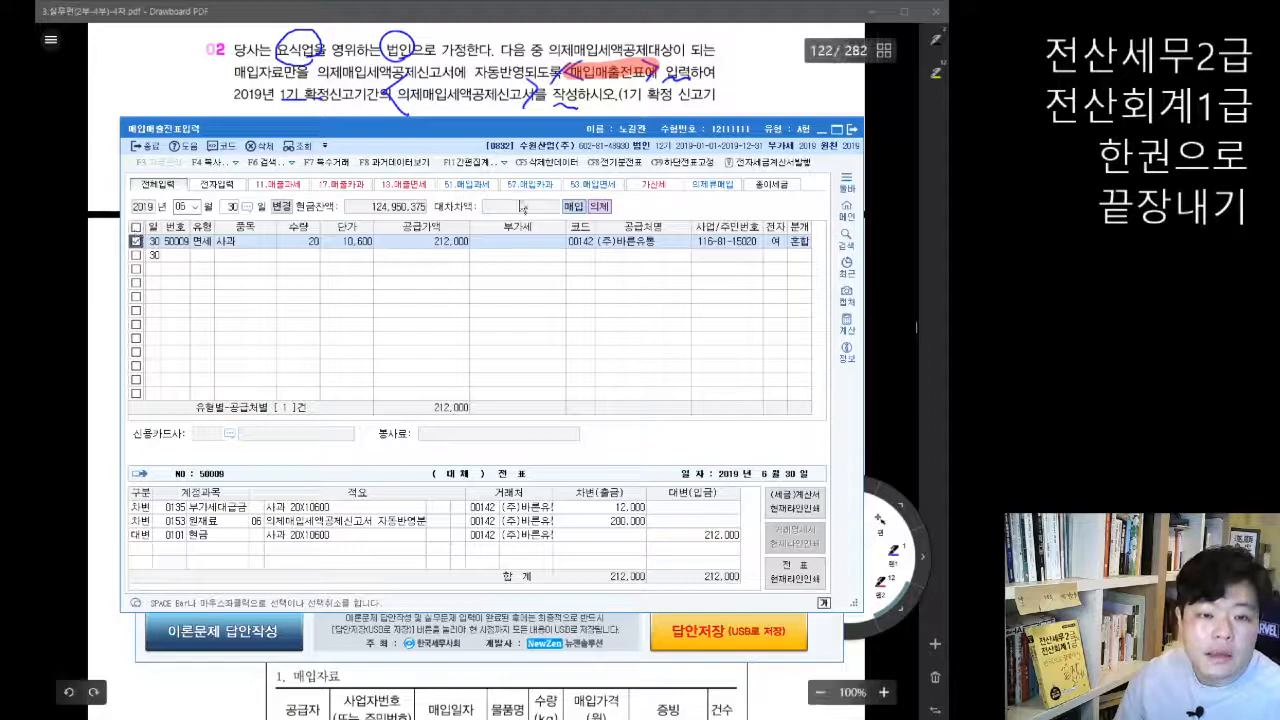
left_click(505, 163)
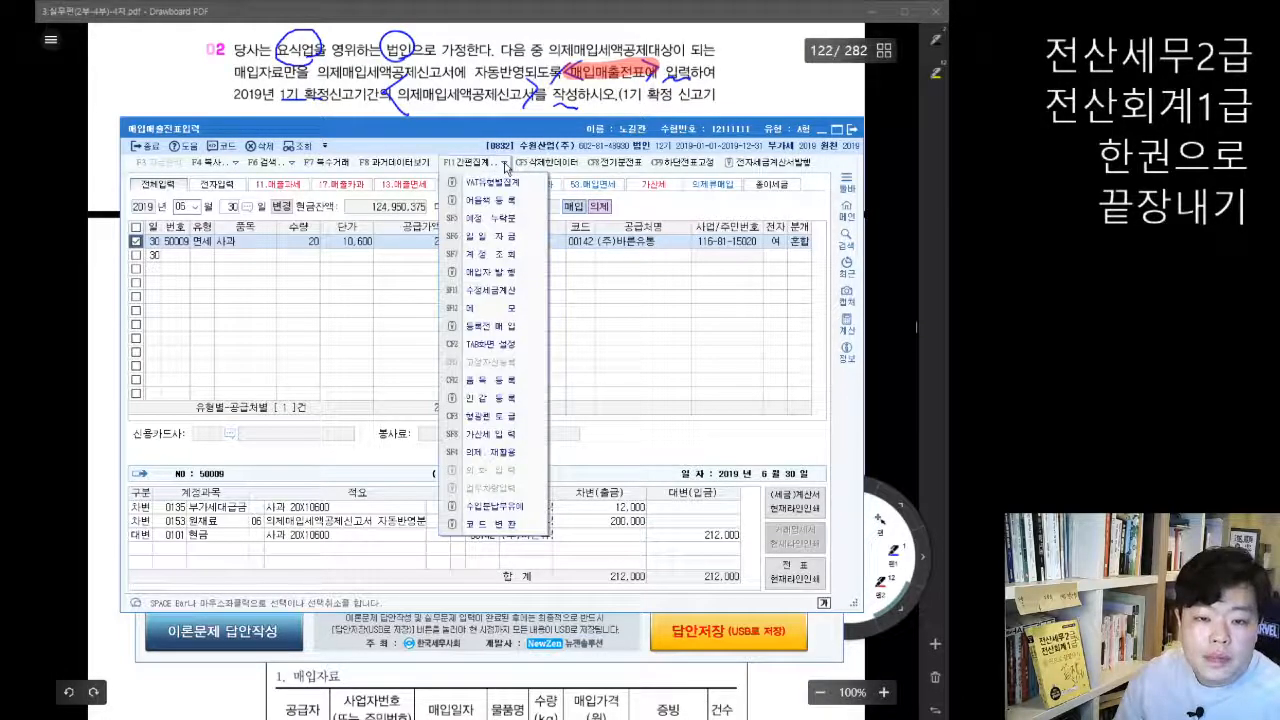
left_click(498, 455)
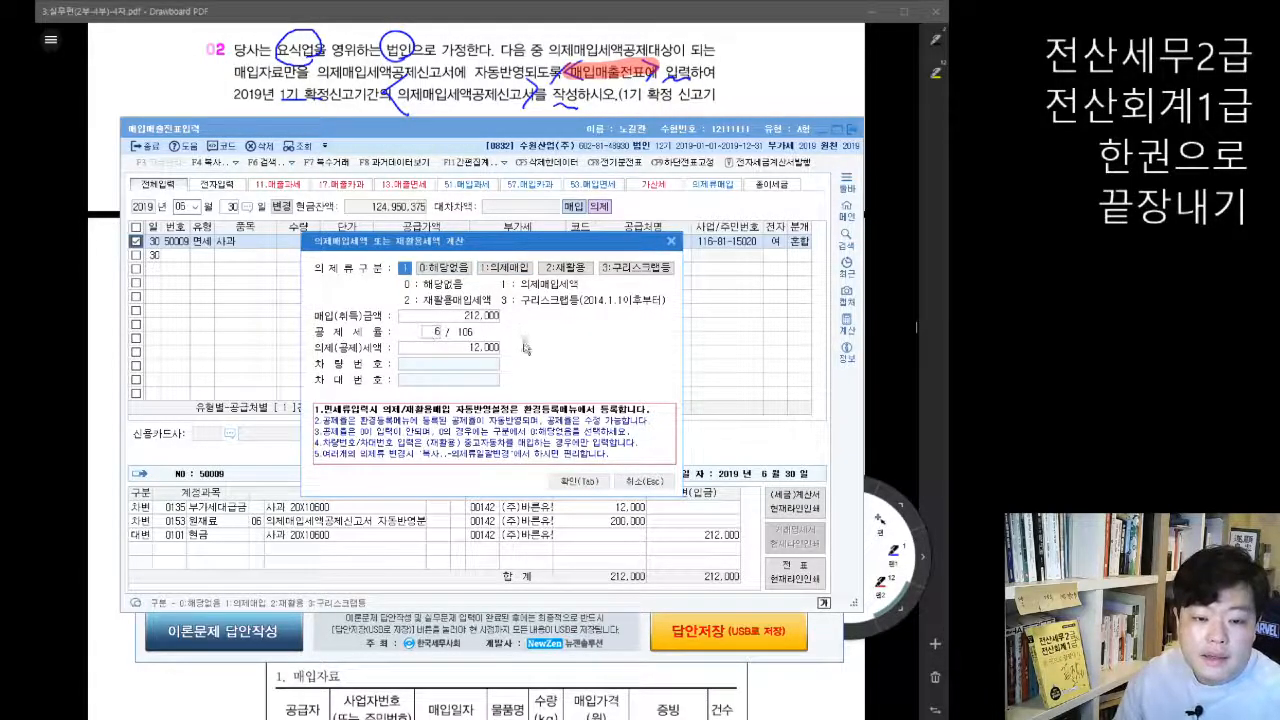
left_click(636, 486)
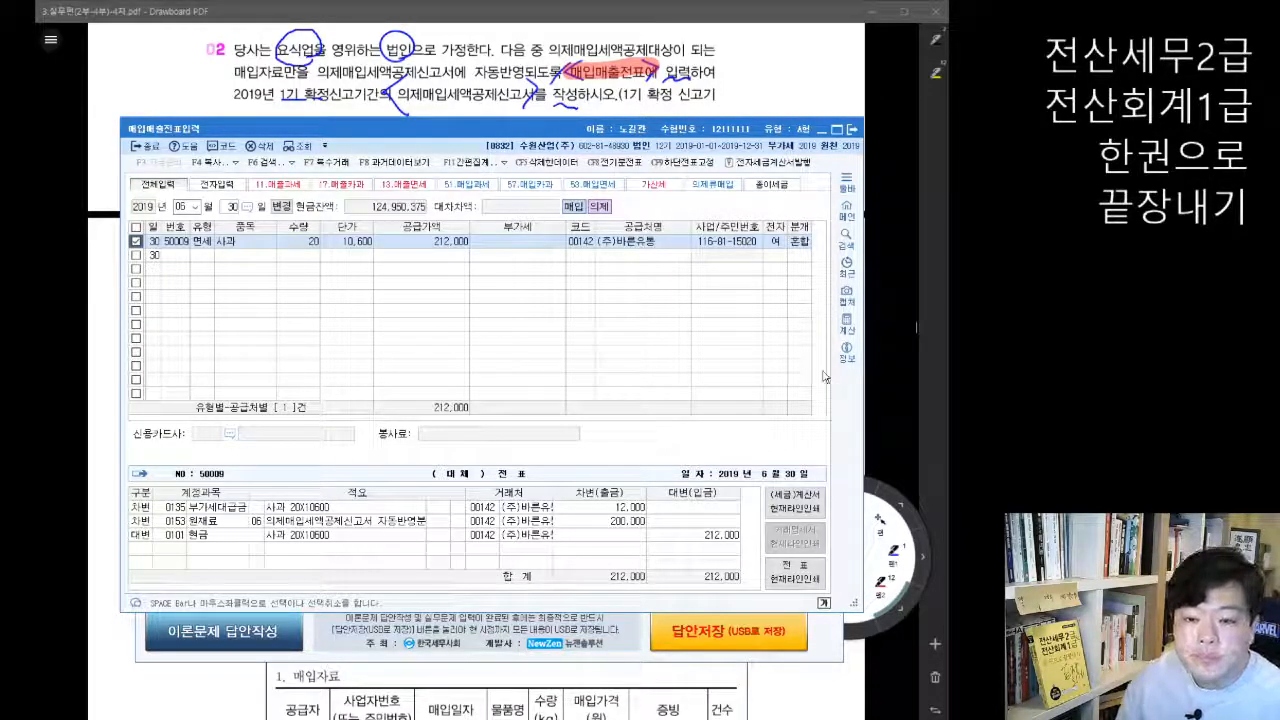
Step: Close 매입매출전표입력 and return to the Drawboard PDF textbook to read problem 03 and its 매입자료 table
left_click(852, 131)
left_click(848, 182)
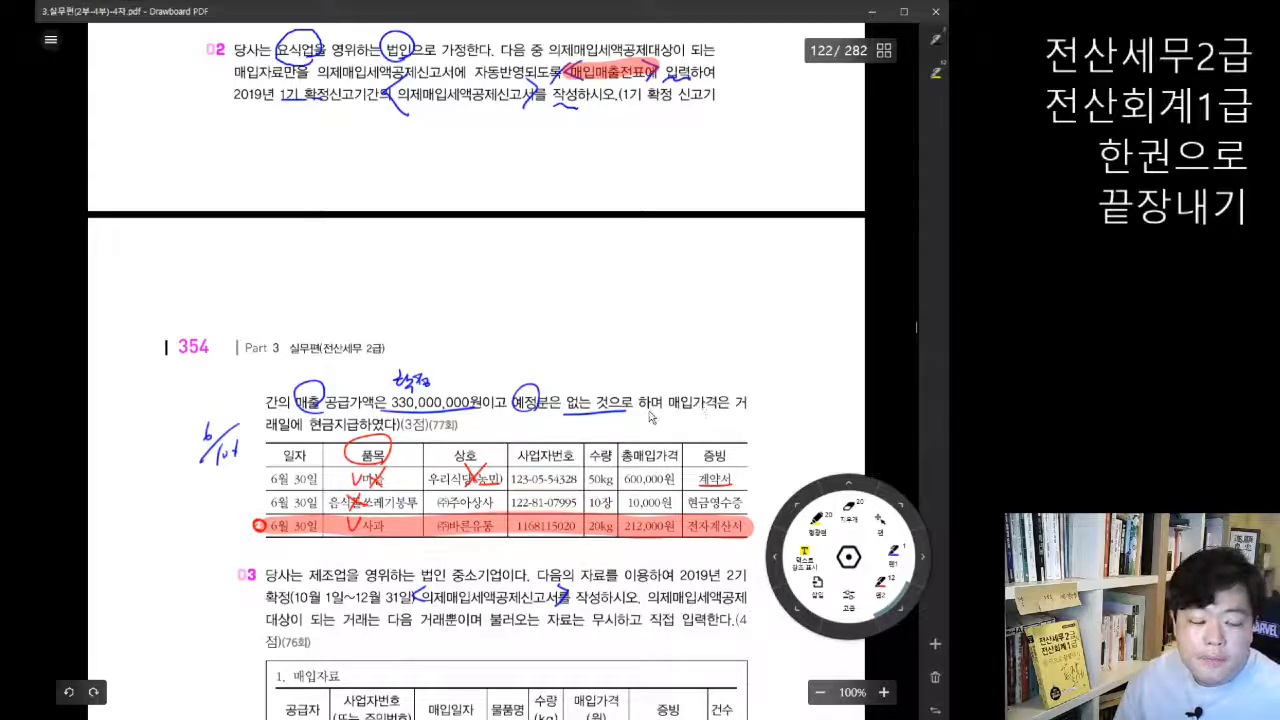
scroll(650, 418, "down", 2)
scroll(650, 418, "down", 2)
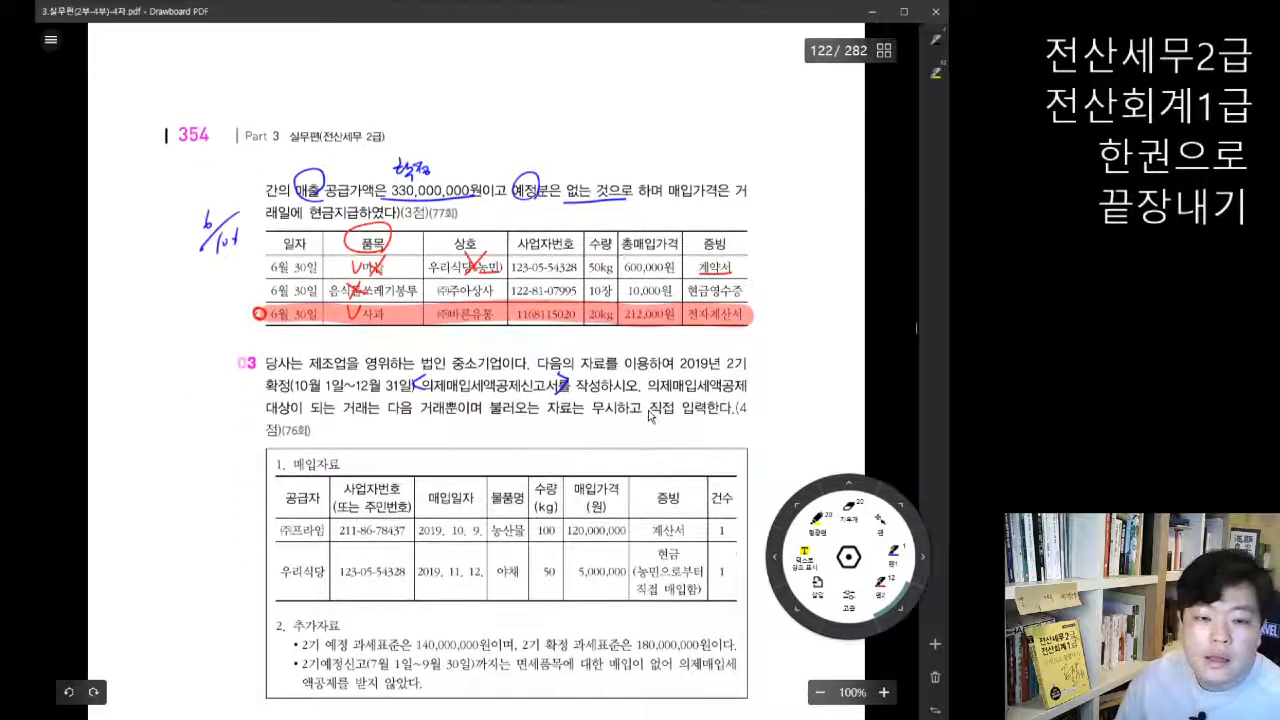
scroll(660, 412, "down", 2)
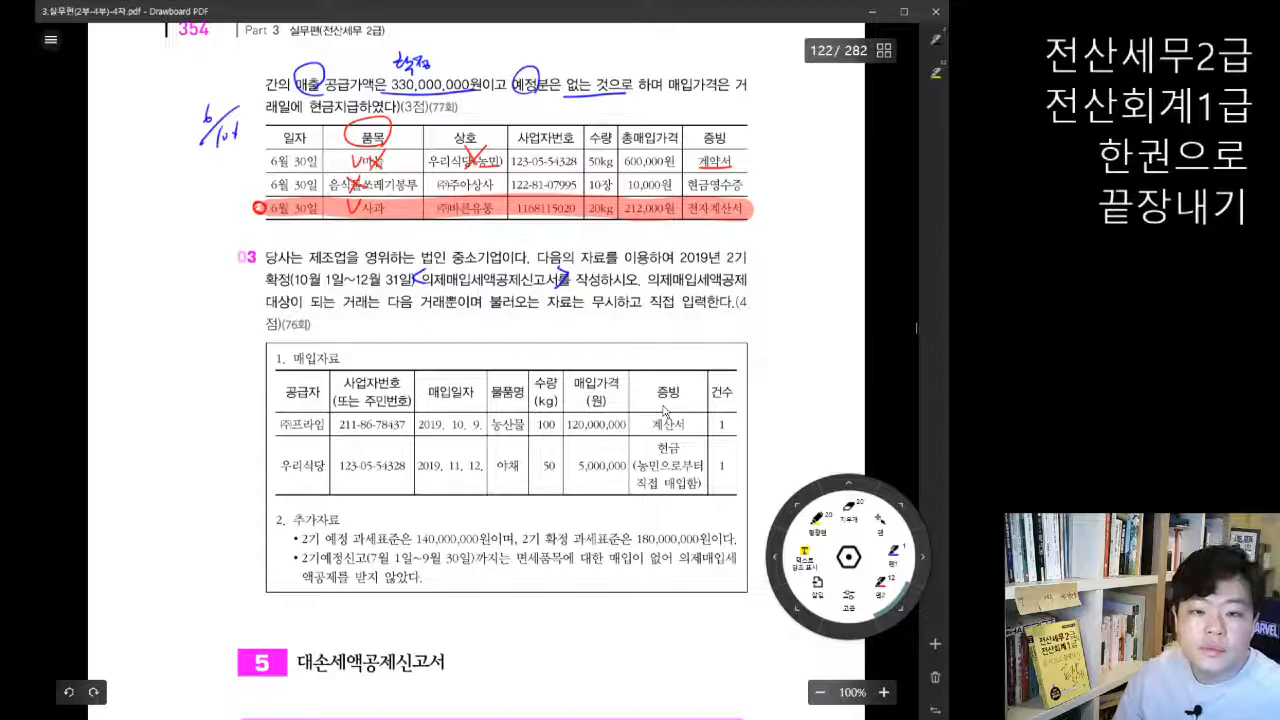
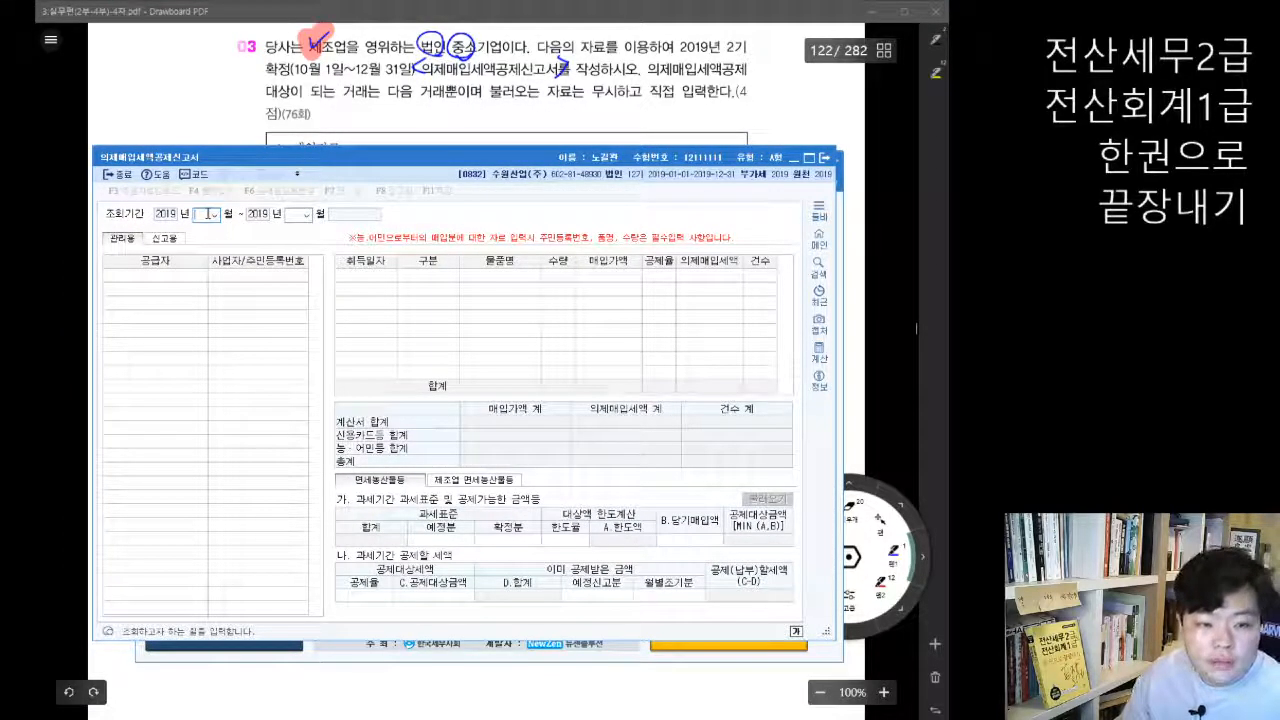
Step: Set the 의제매입세액공제신고서 inquiry period to October through December 2019 and shift the report window slightly down
type("10")
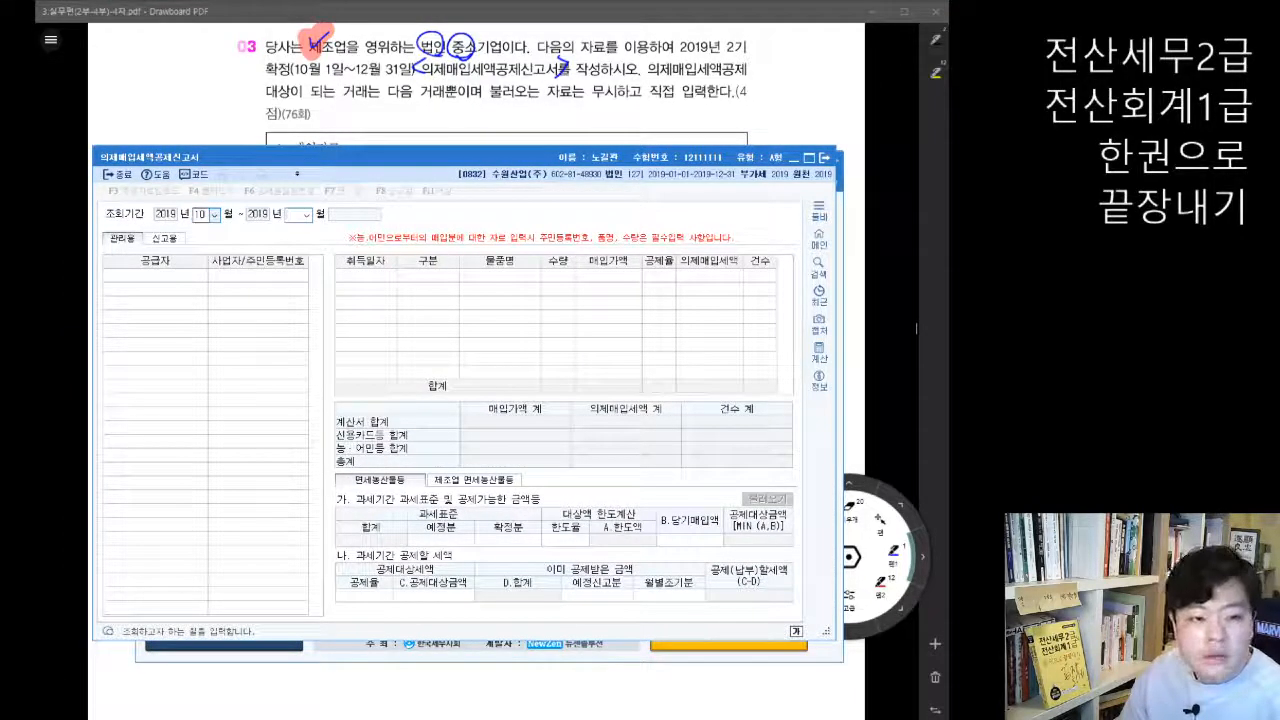
key("Return")
type("12")
key("Return")
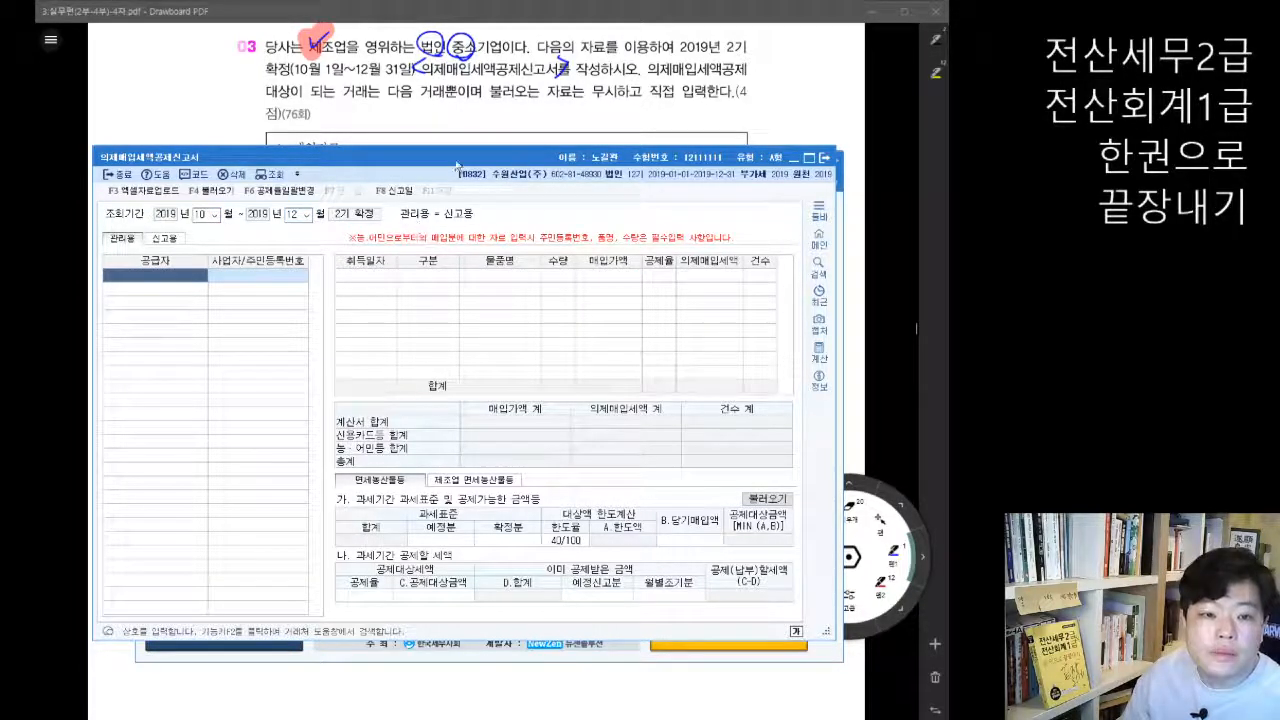
left_click_drag(456, 162, 490, 181)
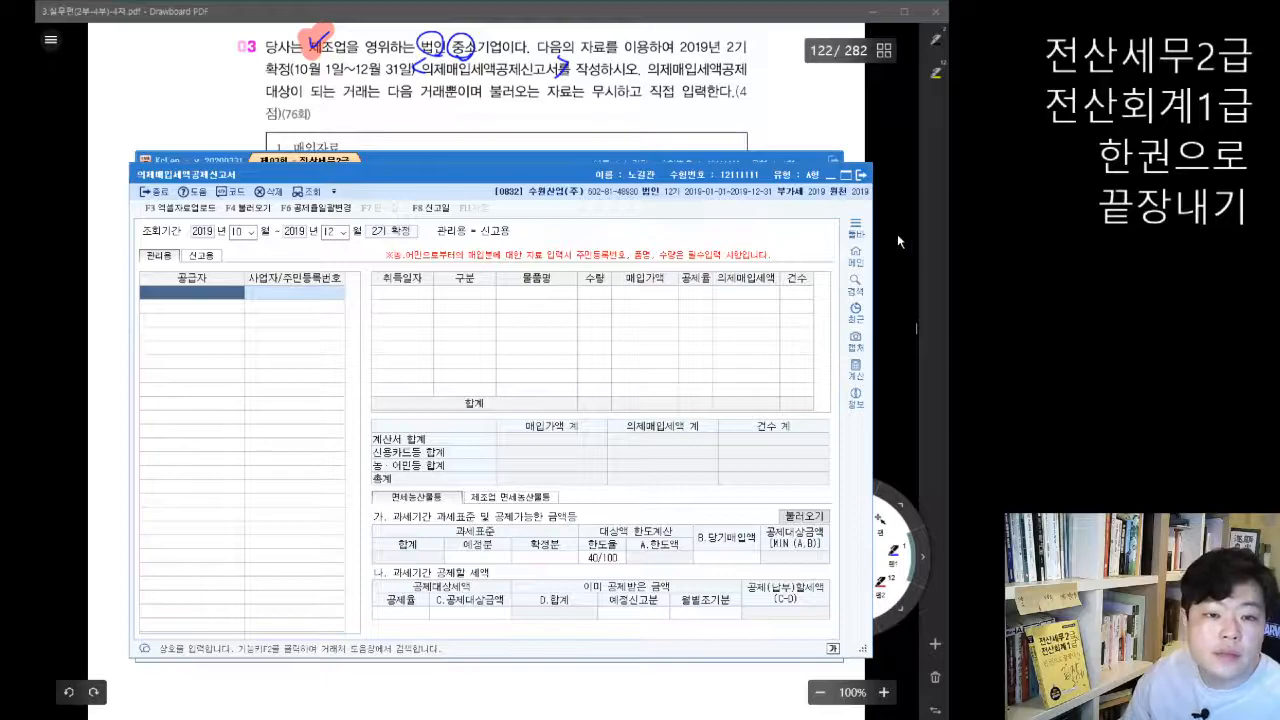
Step: In the Drawboard PDF textbook, circle 농민, underline 직접 매입함, bracket both supplier rows and circle 농산물 and 야채
left_click(897, 234)
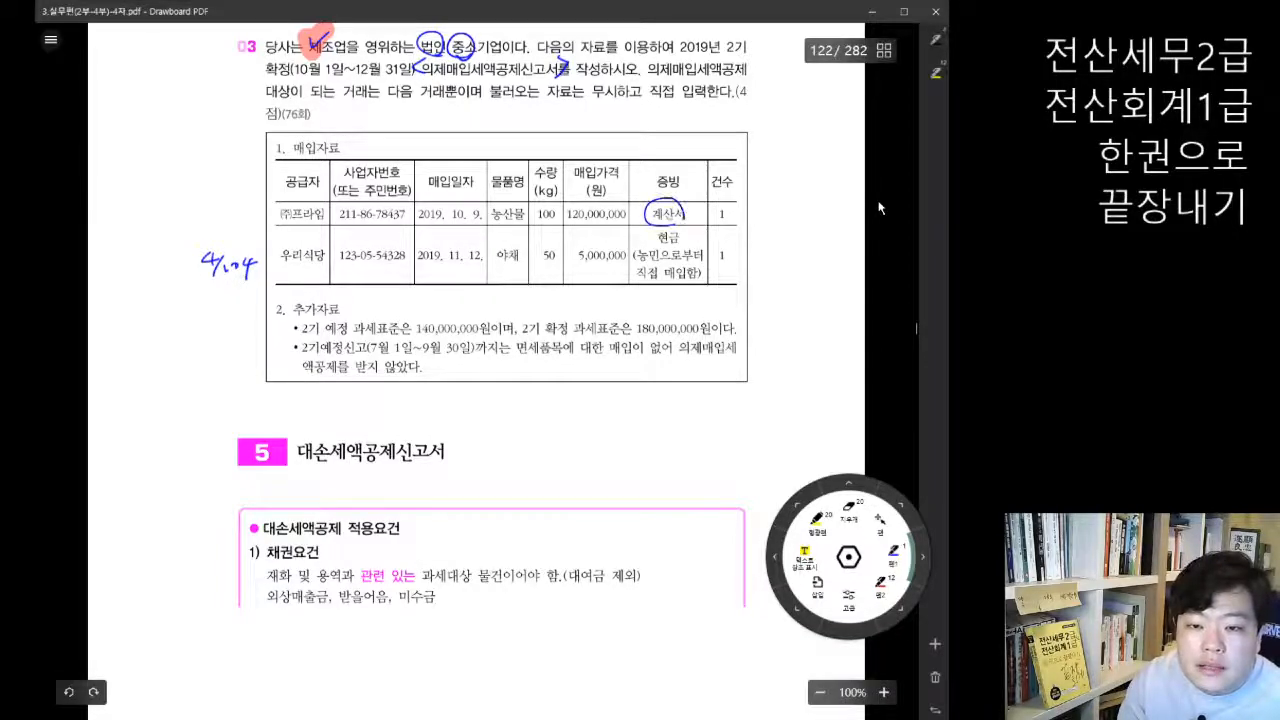
mouse_move(655, 261)
left_mouse_down()
mouse_move(646, 248)
mouse_move(688, 279)
left_mouse_up()
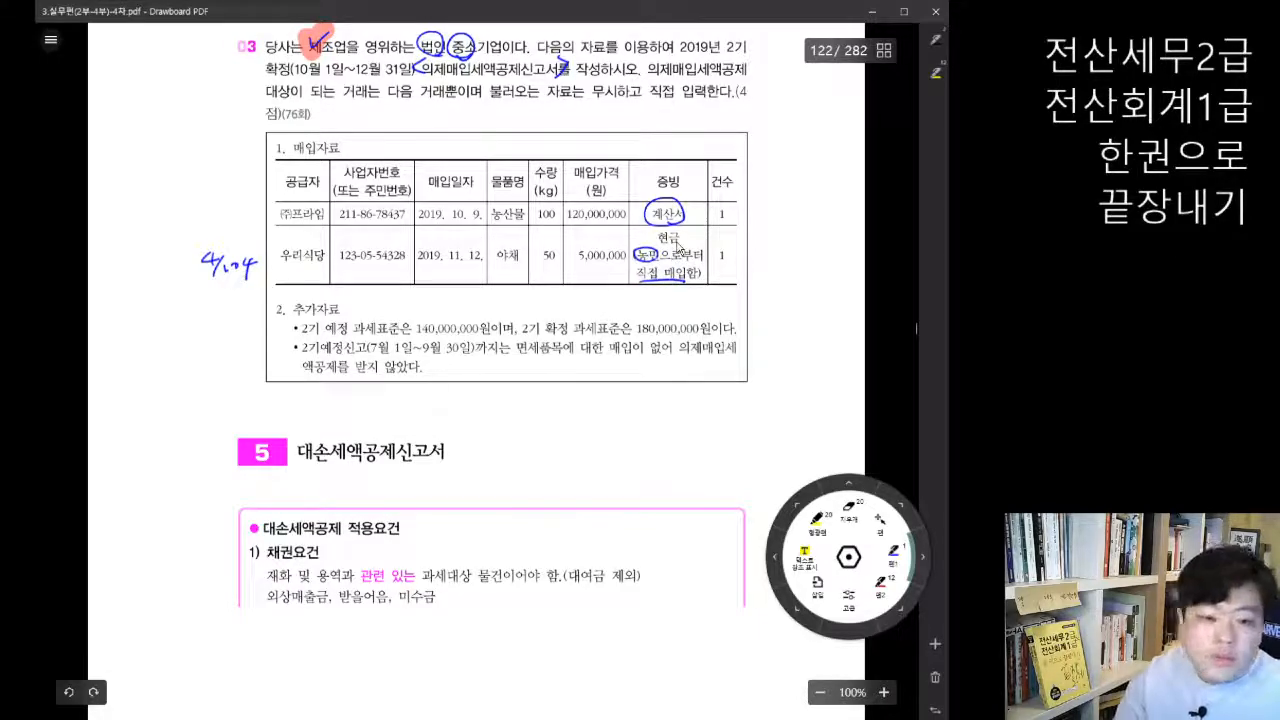
mouse_move(290, 197)
left_mouse_down()
mouse_move(265, 268)
mouse_move(280, 285)
left_mouse_up()
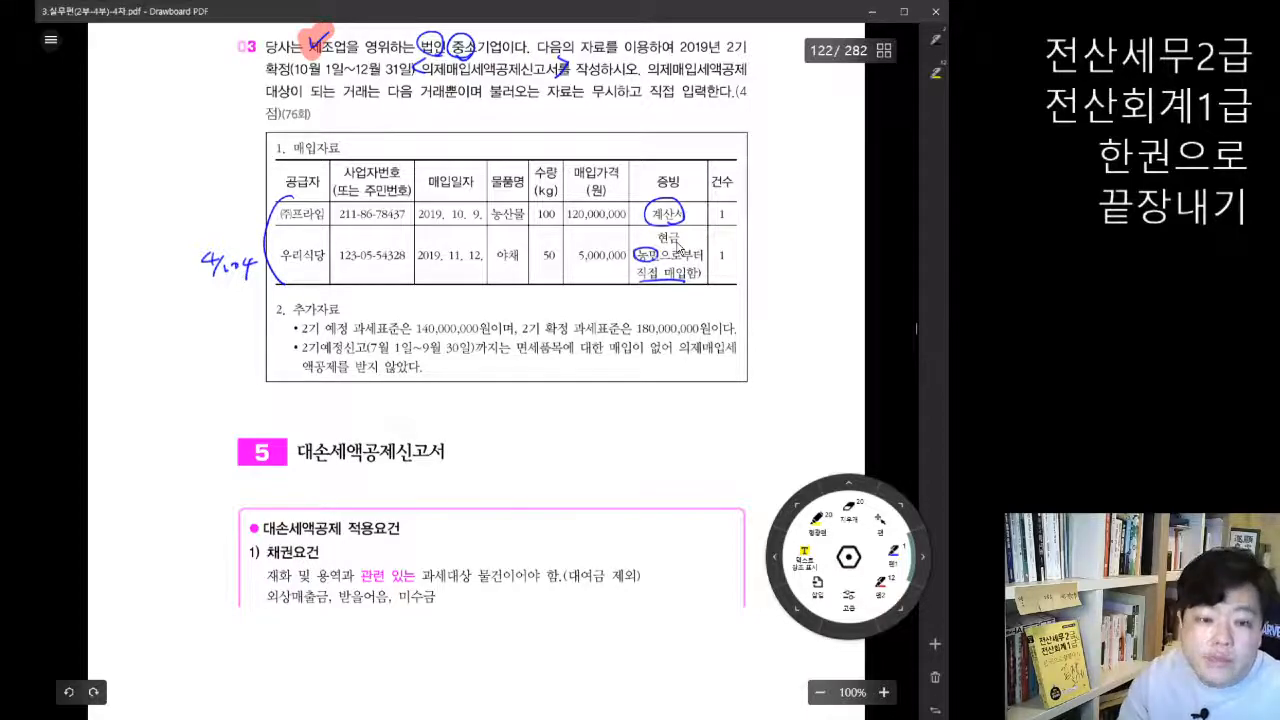
mouse_move(520, 200)
left_mouse_down()
mouse_move(490, 272)
mouse_move(522, 252)
mouse_move(505, 237)
left_mouse_up()
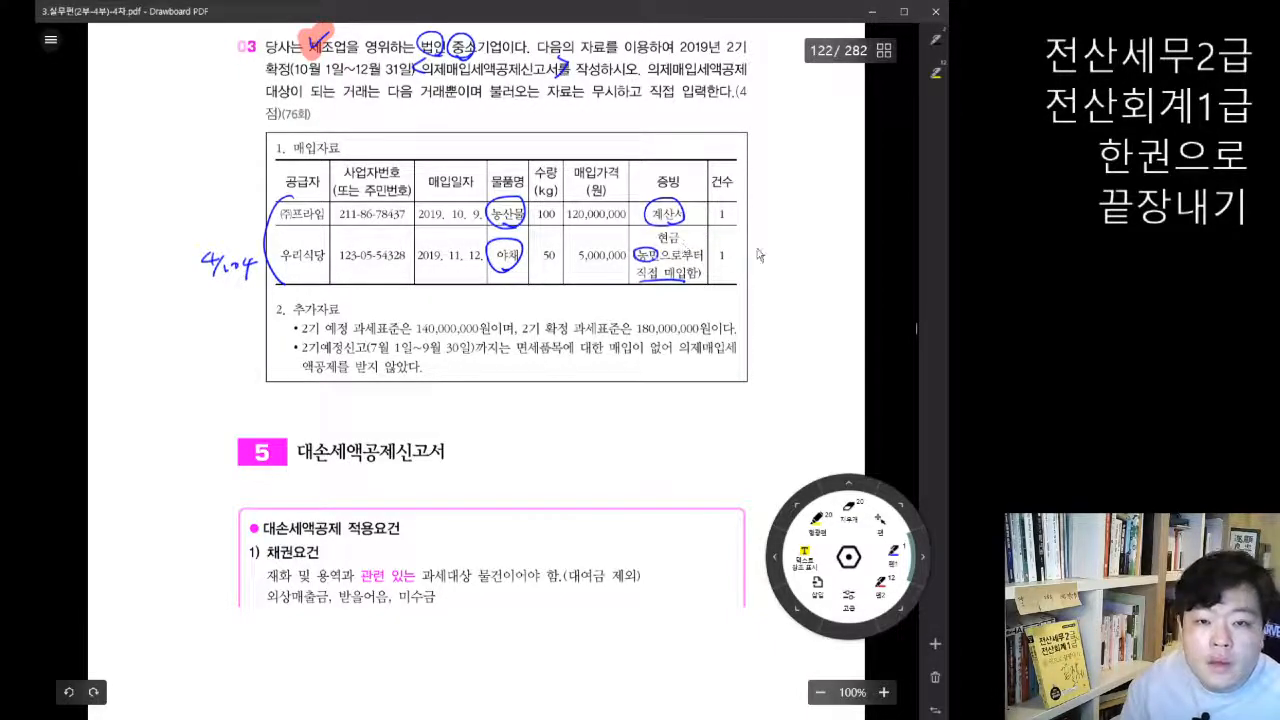
Step: Switch to KcLep, place the report below the textbook's 매입자료 table and add (주)프라임 as the first supplier
scroll(765, 252, "down", 1)
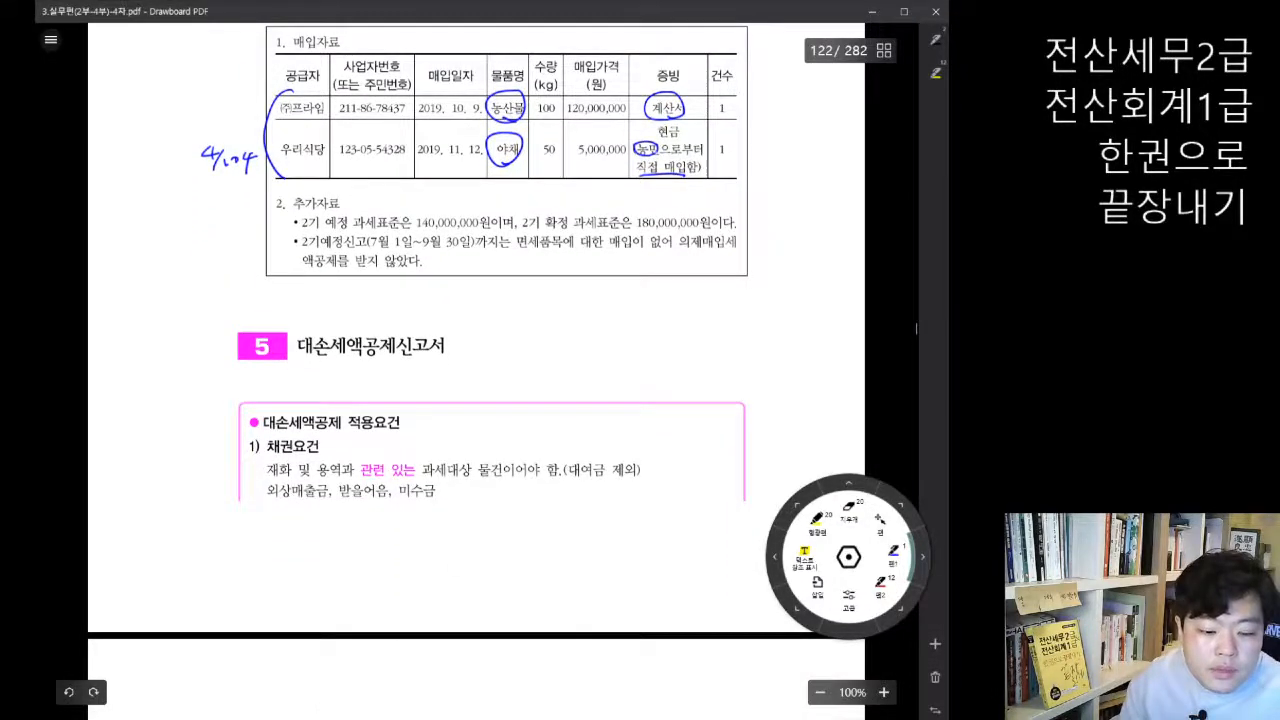
key("alt+Tab")
mouse_move(503, 170)
left_mouse_down()
mouse_move(513, 228)
mouse_move(503, 190)
left_mouse_up()
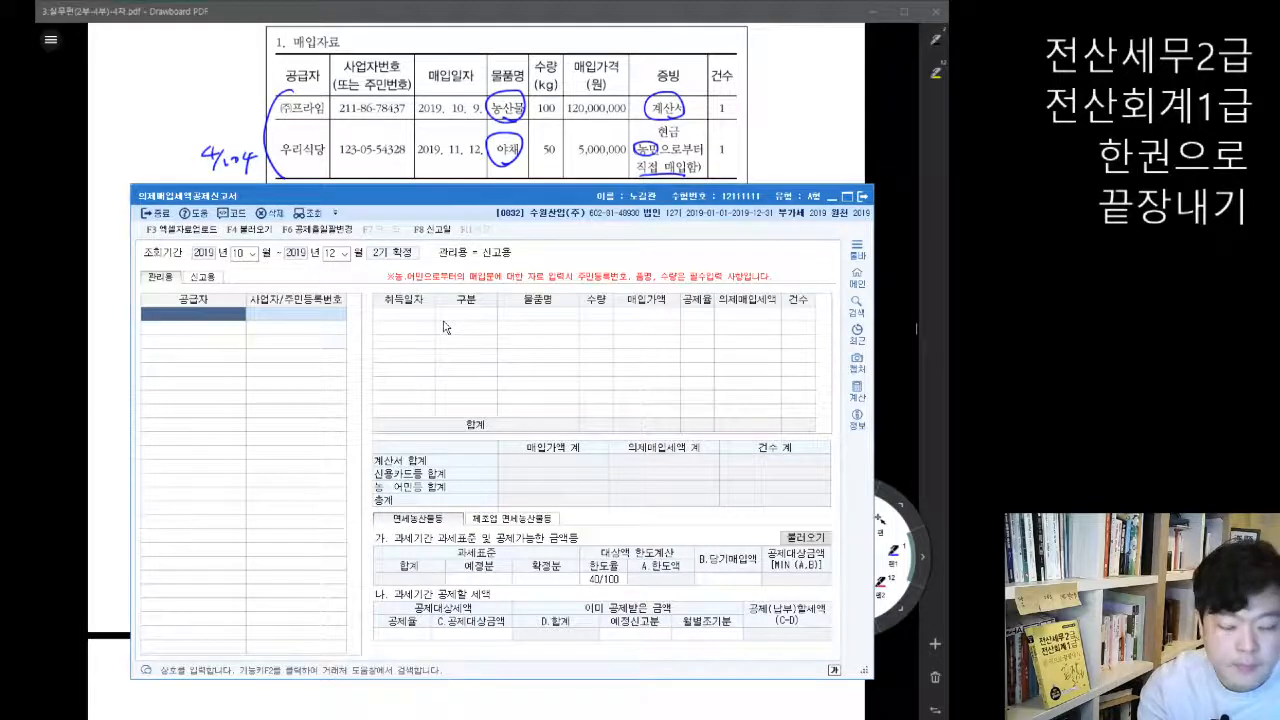
key("F2")
type("프라임")
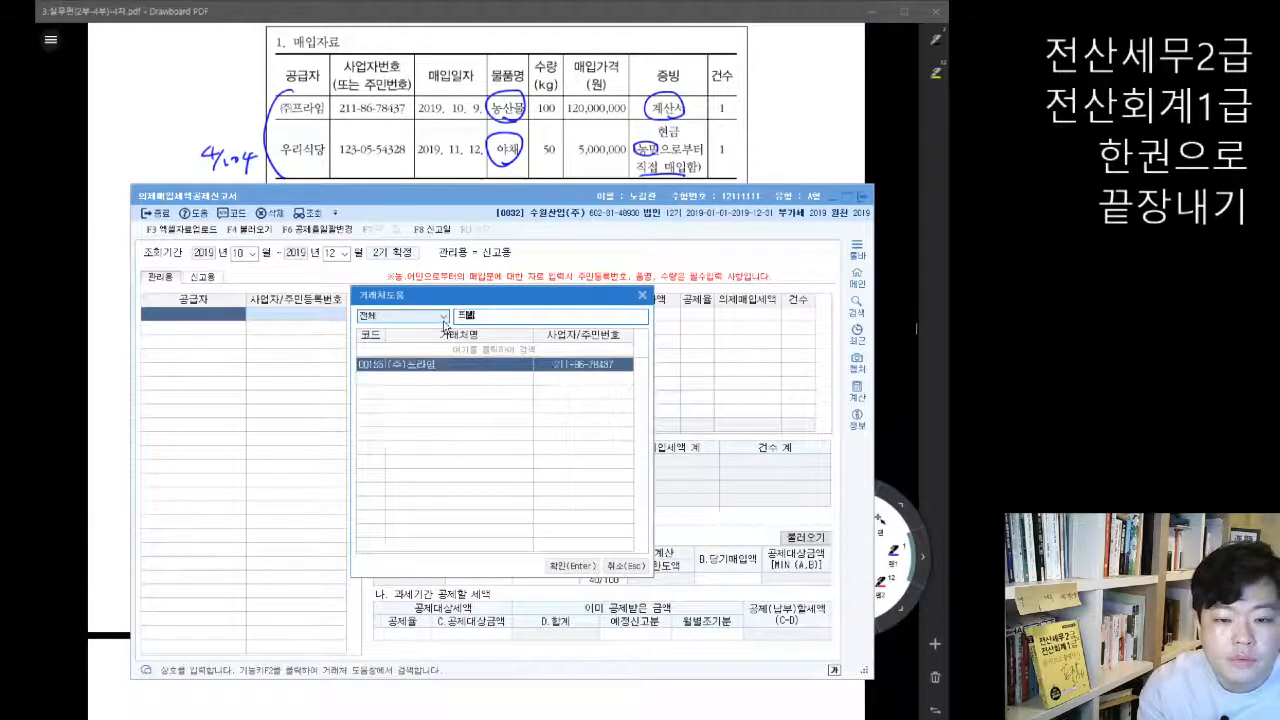
key("Return")
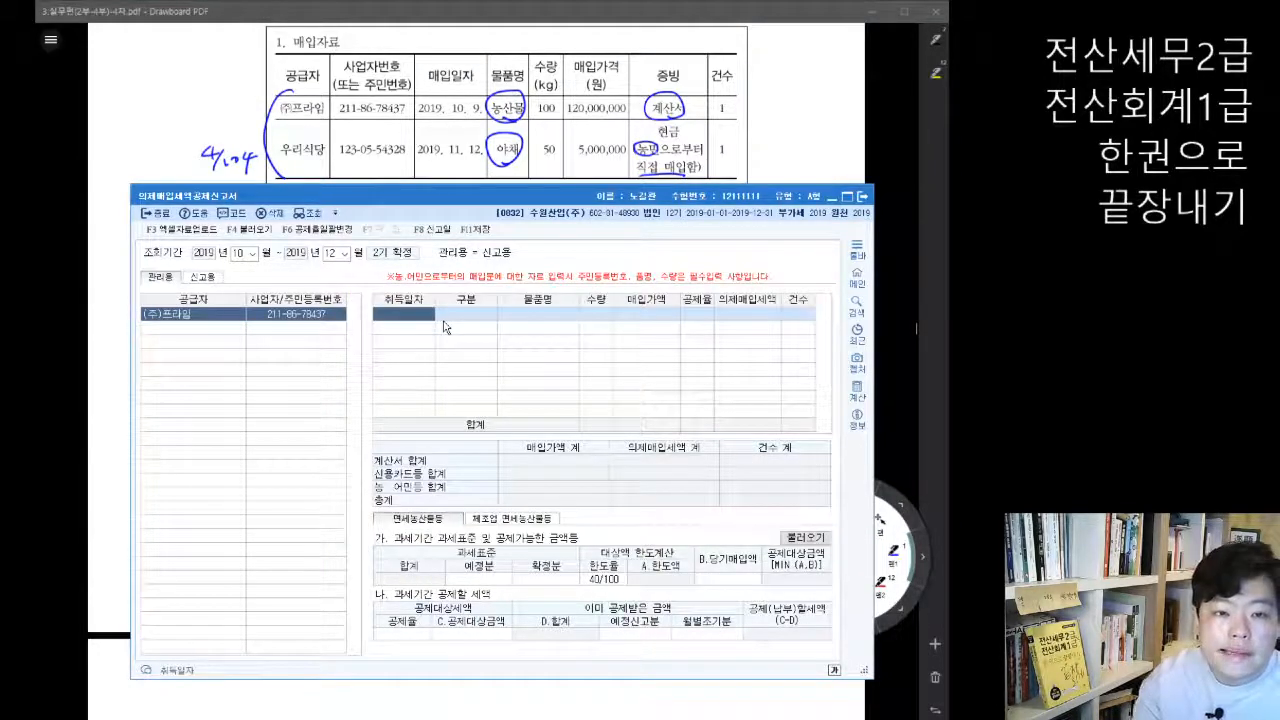
Step: For (주)프라임, enter 취득일자 2019-10-09, 구분 계산서 and 물품명 농산물
type("2019-10-09")
key("Return")
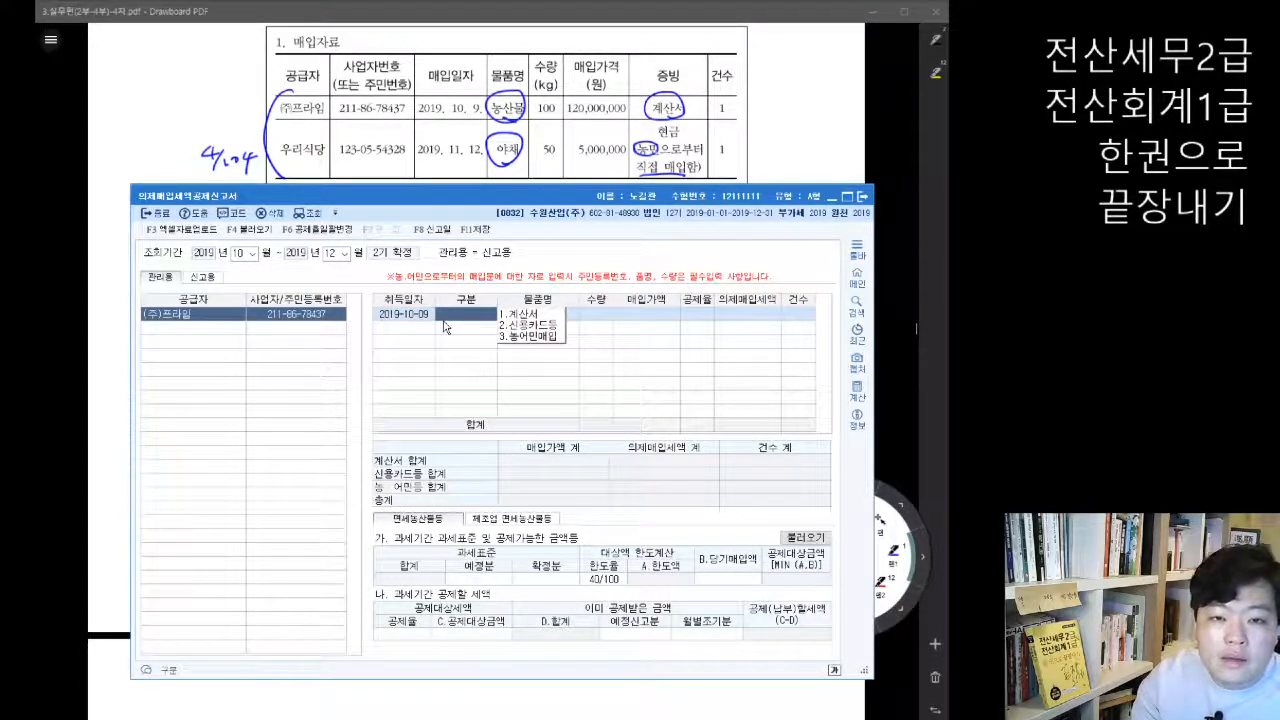
key("1")
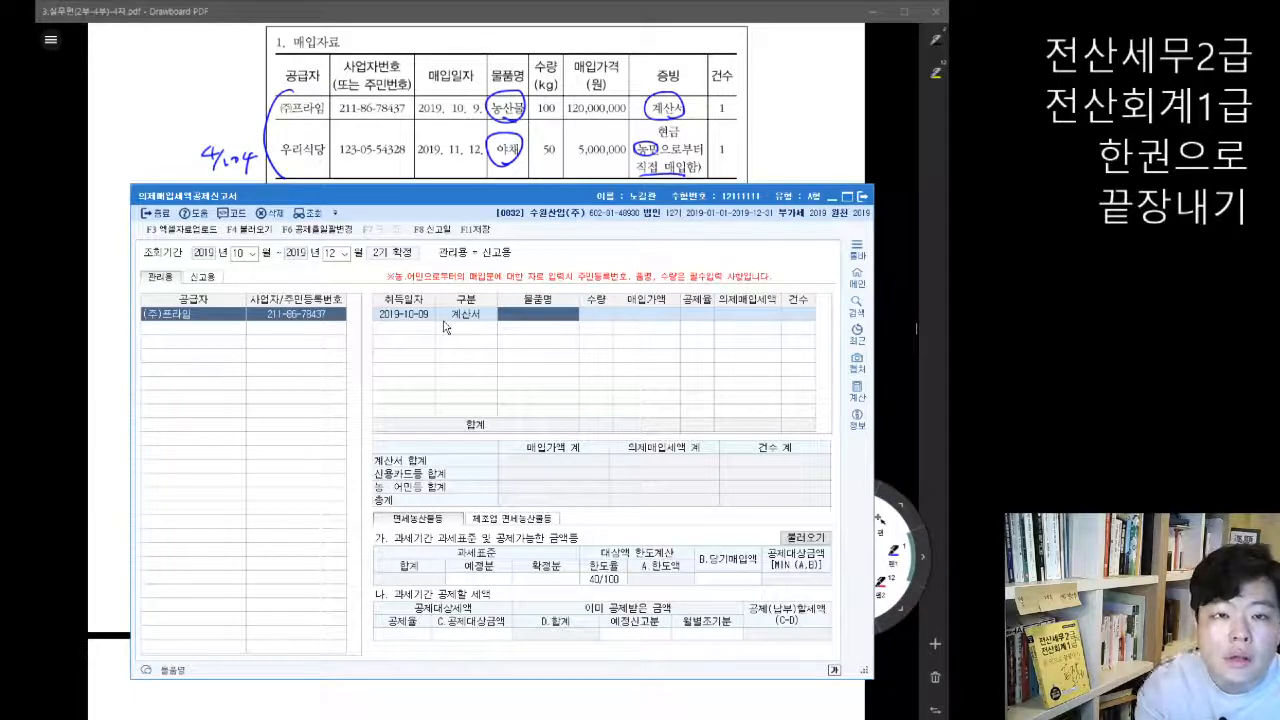
type("농산물")
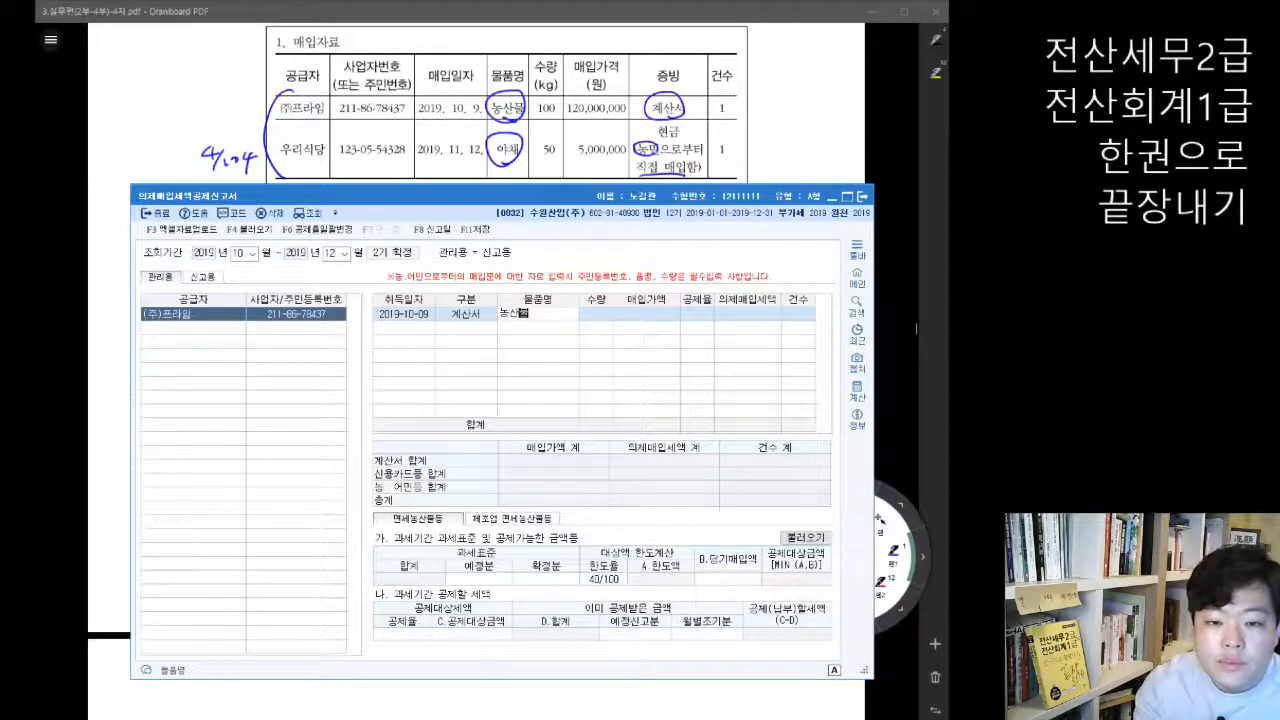
key("Return")
Step: Complete the 농산물 line with 수량 100, 매입가액 120,000,000 and 공제율 4/104
type("100")
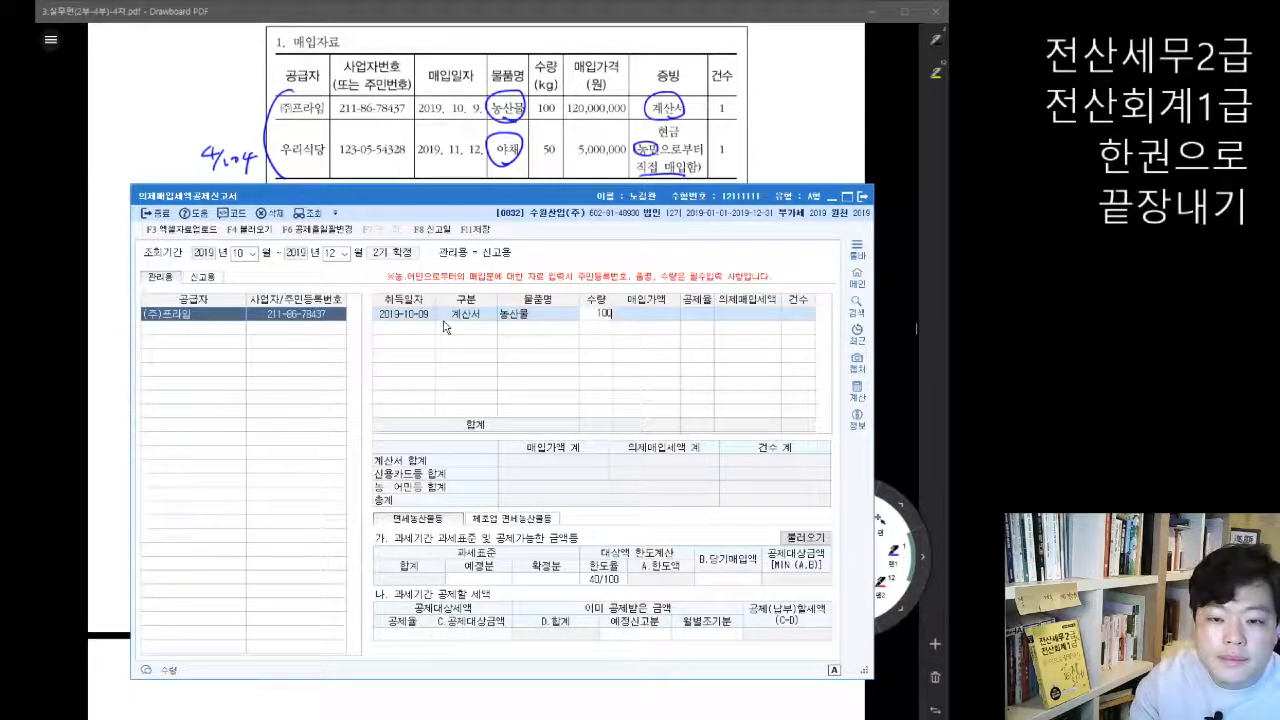
key("Return")
type("120000000")
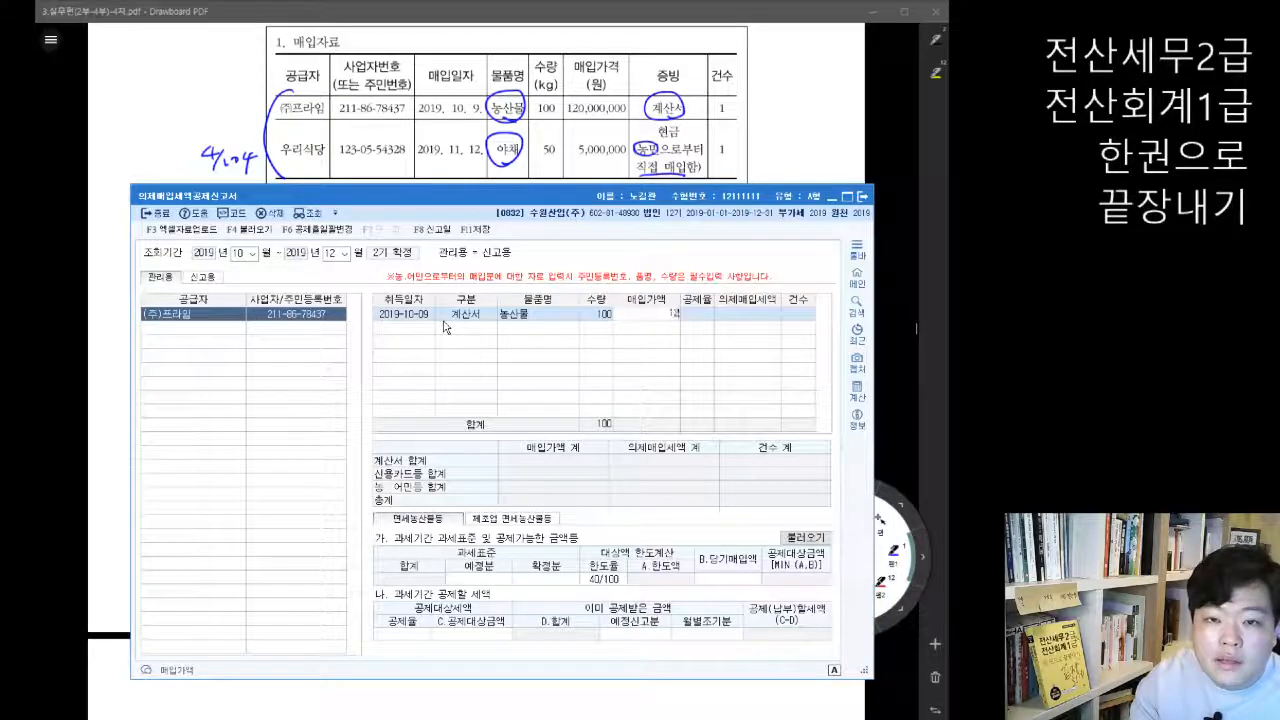
key("Return")
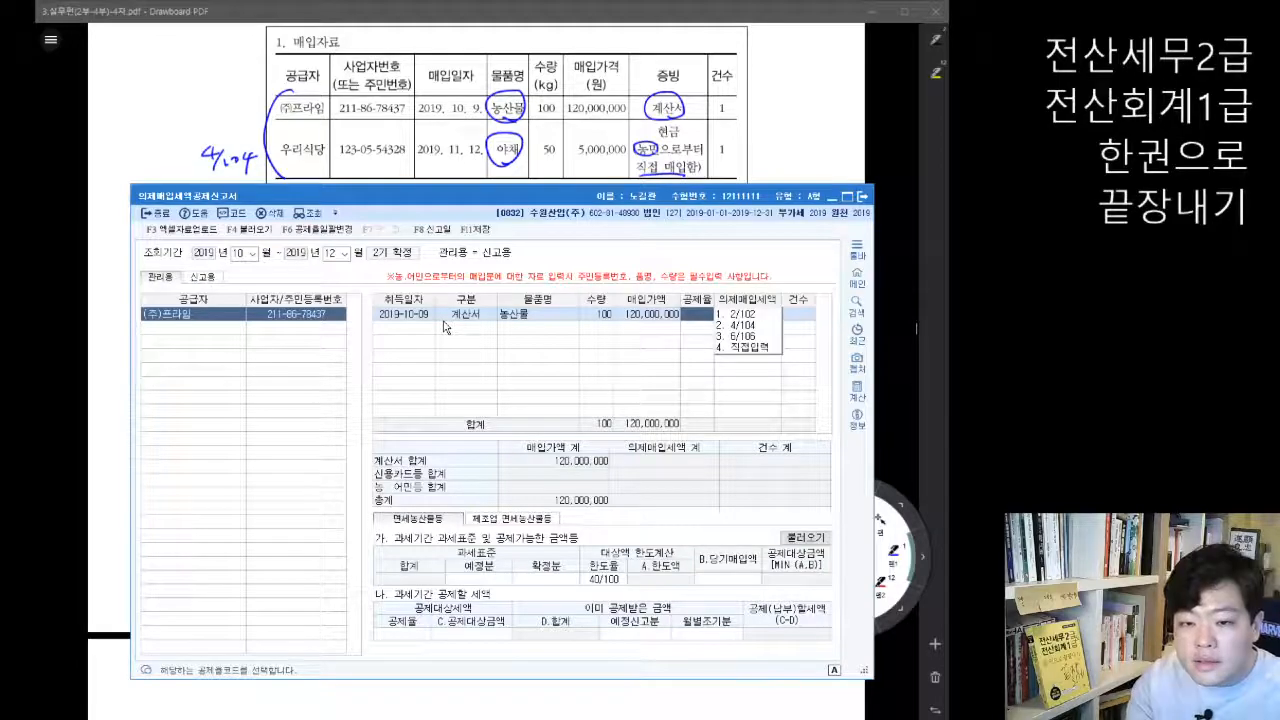
key("2")
key("Return")
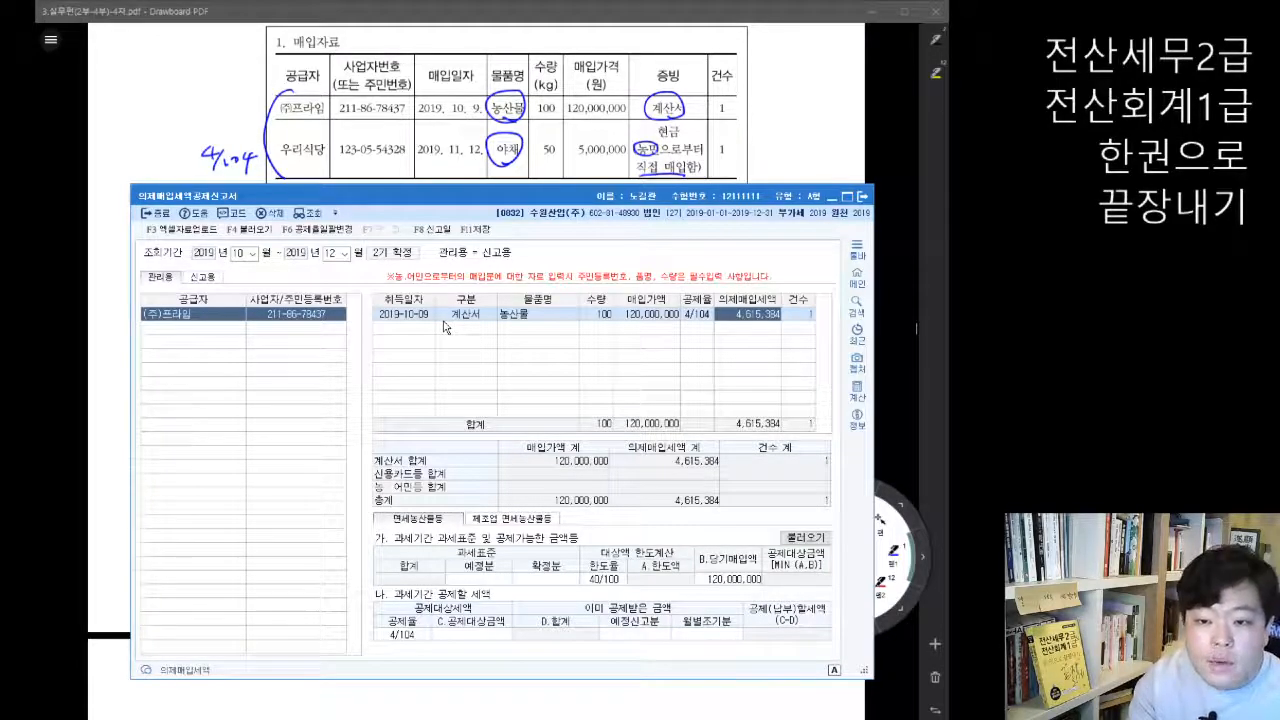
key("Return")
key("Return")
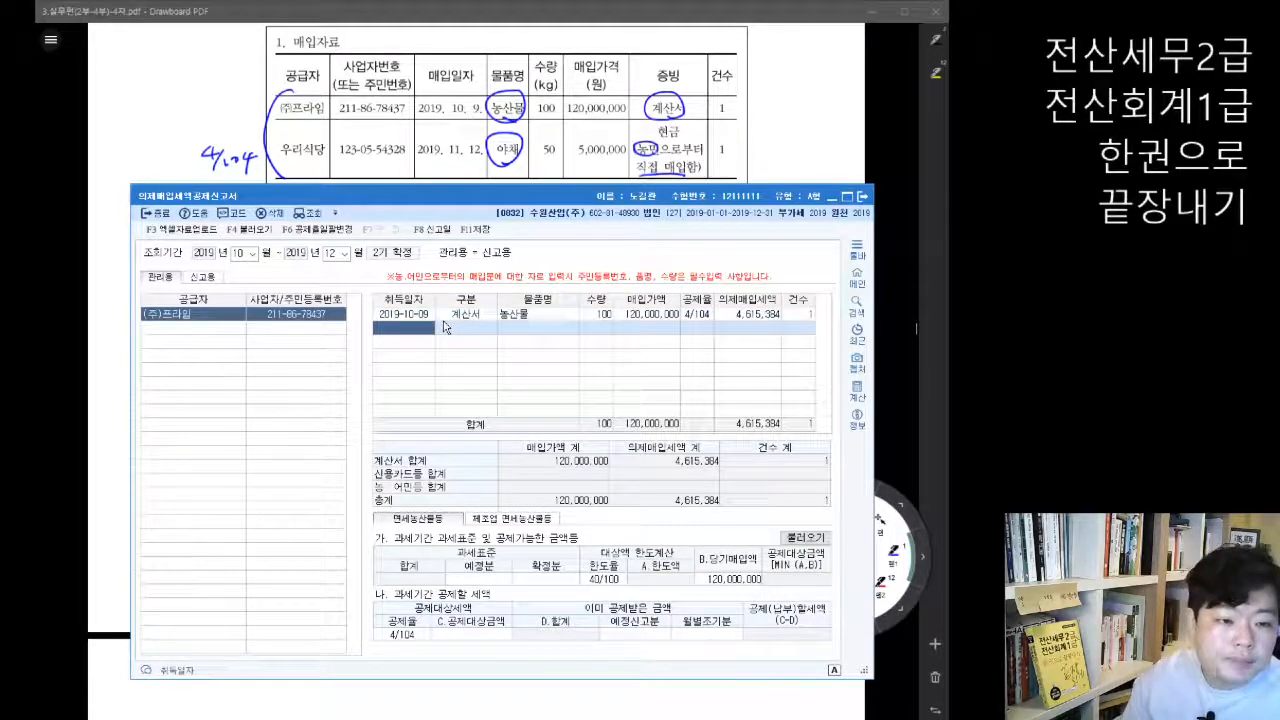
Step: Add 우리식당 as the second supplier through a vendor search
left_click(178, 331)
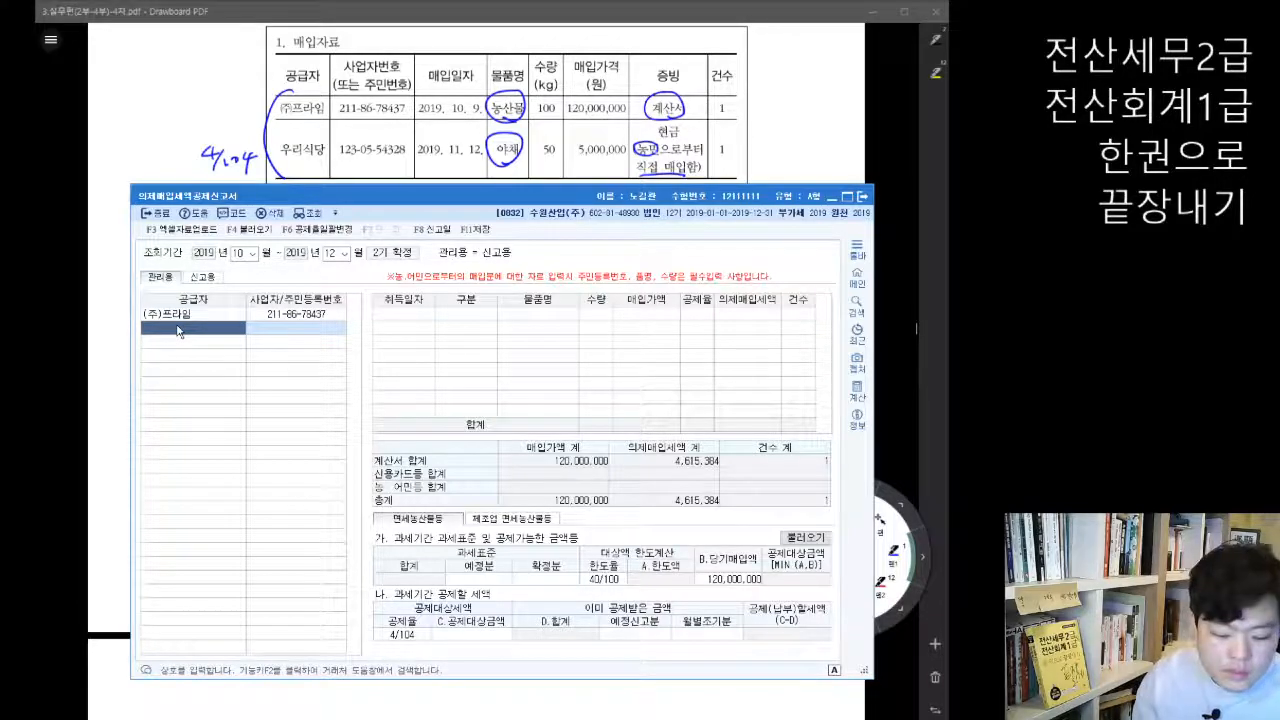
key("F2")
type("우리")
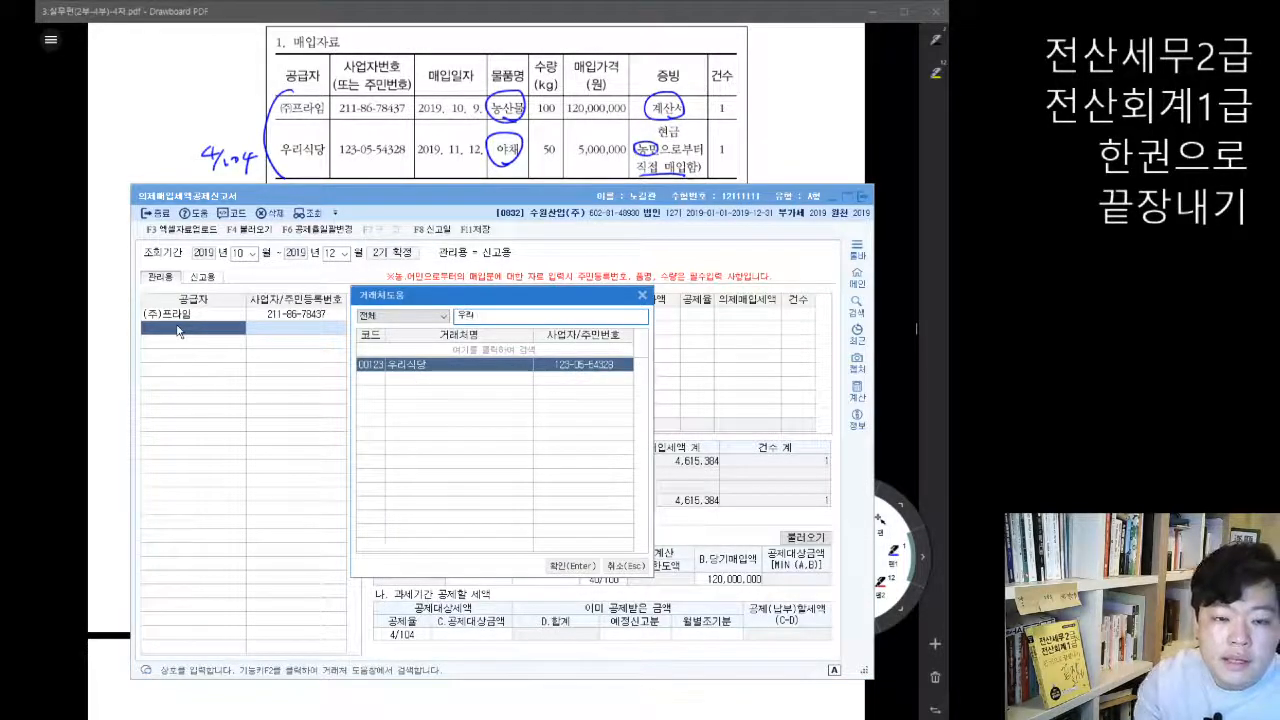
key("Return")
Step: For 우리식당, enter 취득일자 2019-11-12, 구분 농어민매입 and 물품명 야채
type("11-12")
key("Return")
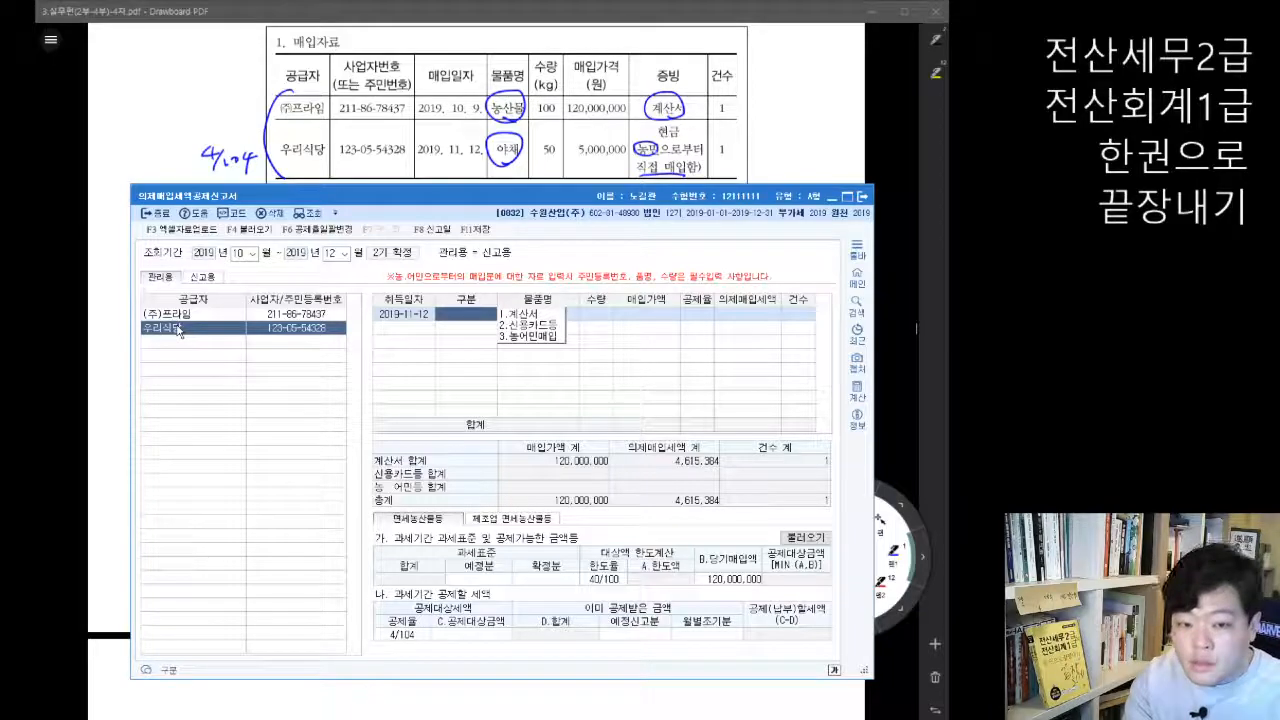
type("3")
key("Return")
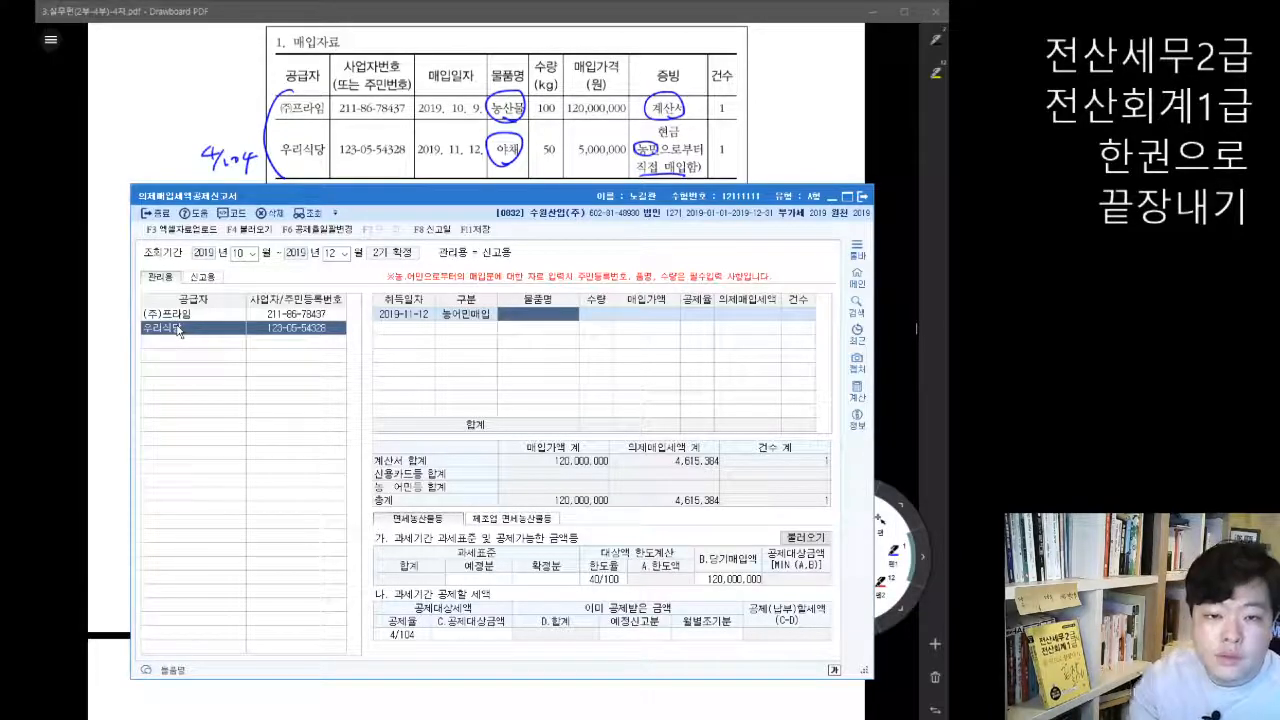
type("야채")
key("Return")
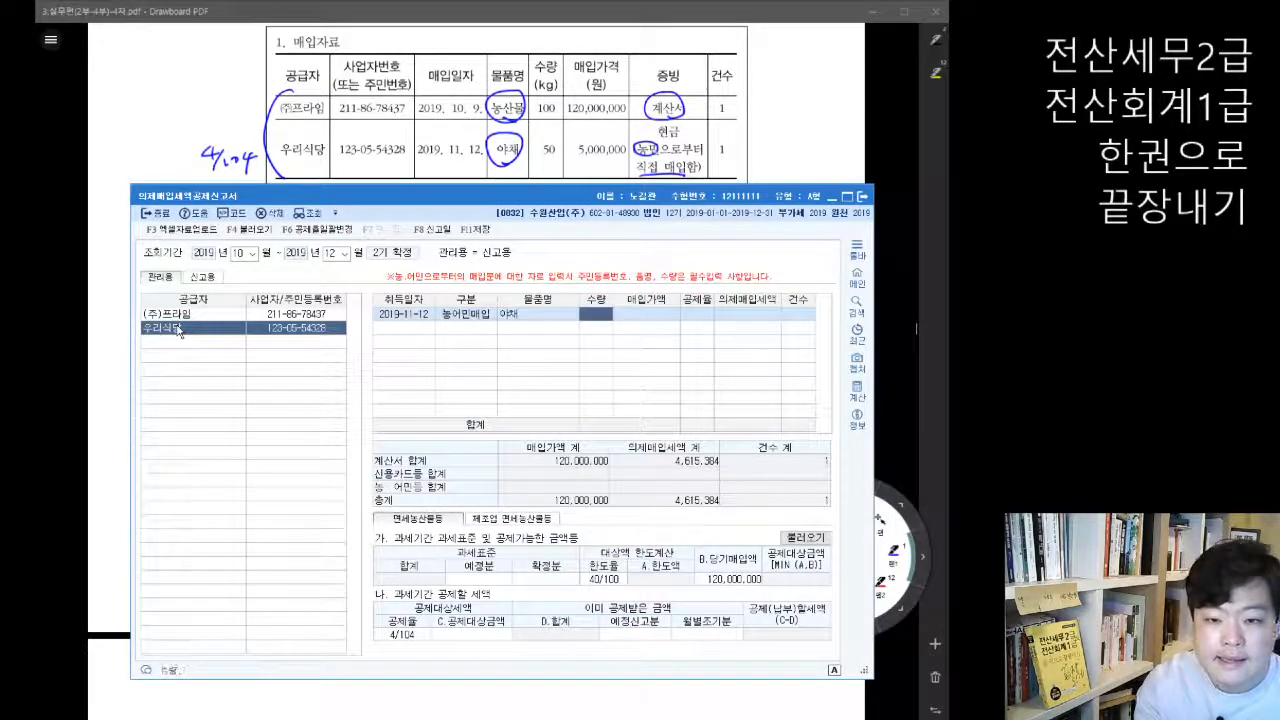
Step: Complete the 야채 line with 수량 50, 매입가액 5,000,000 and 공제율 4/104
type("50")
key("Return")
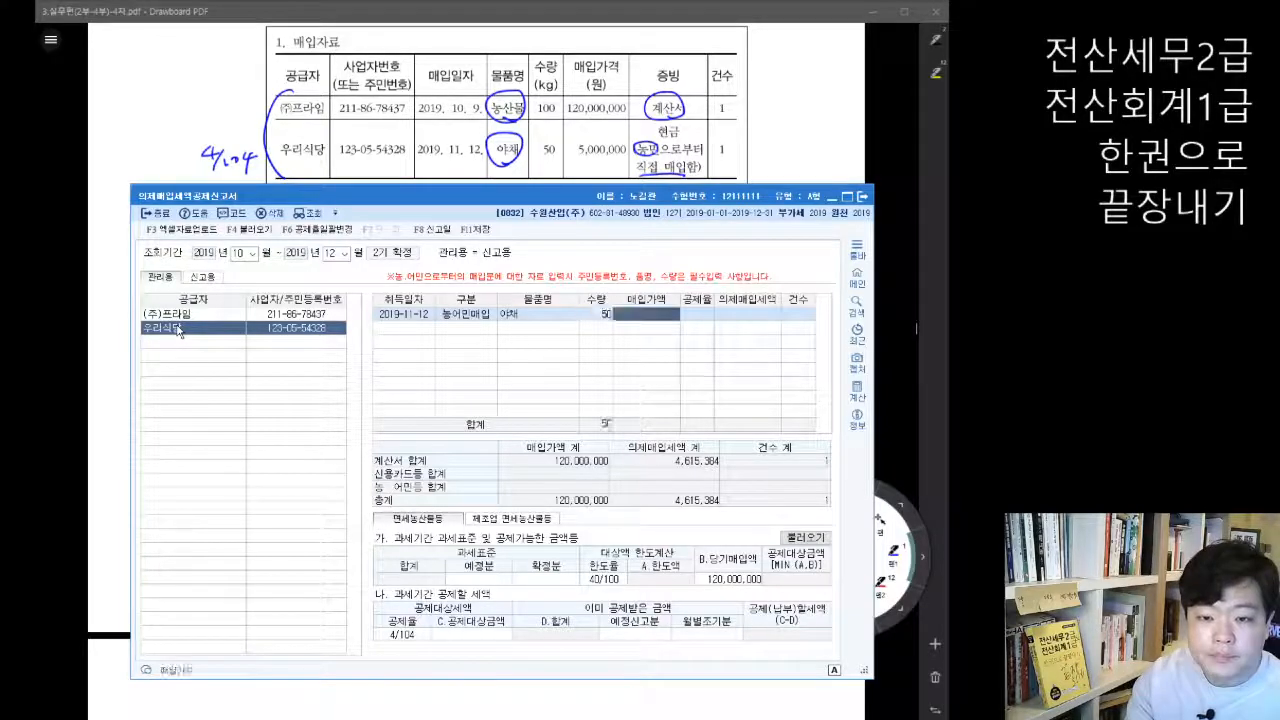
type("5000000")
key("Return")
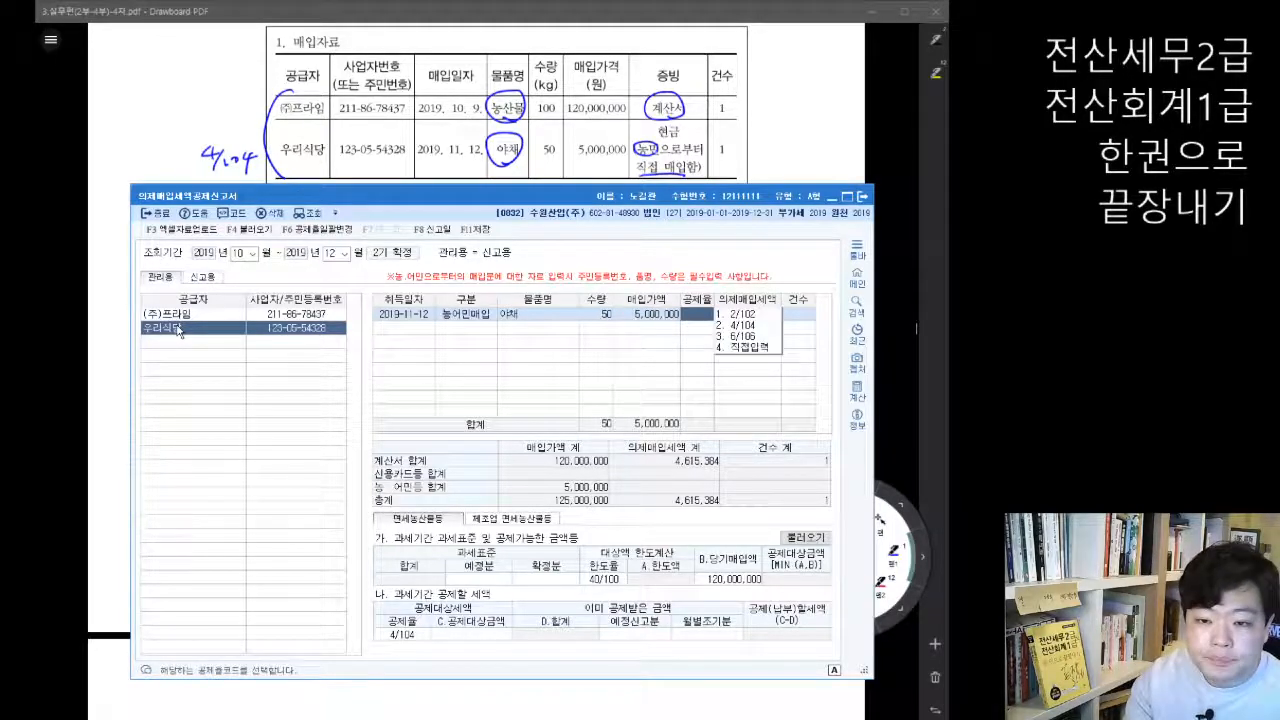
type("2")
key("Return")
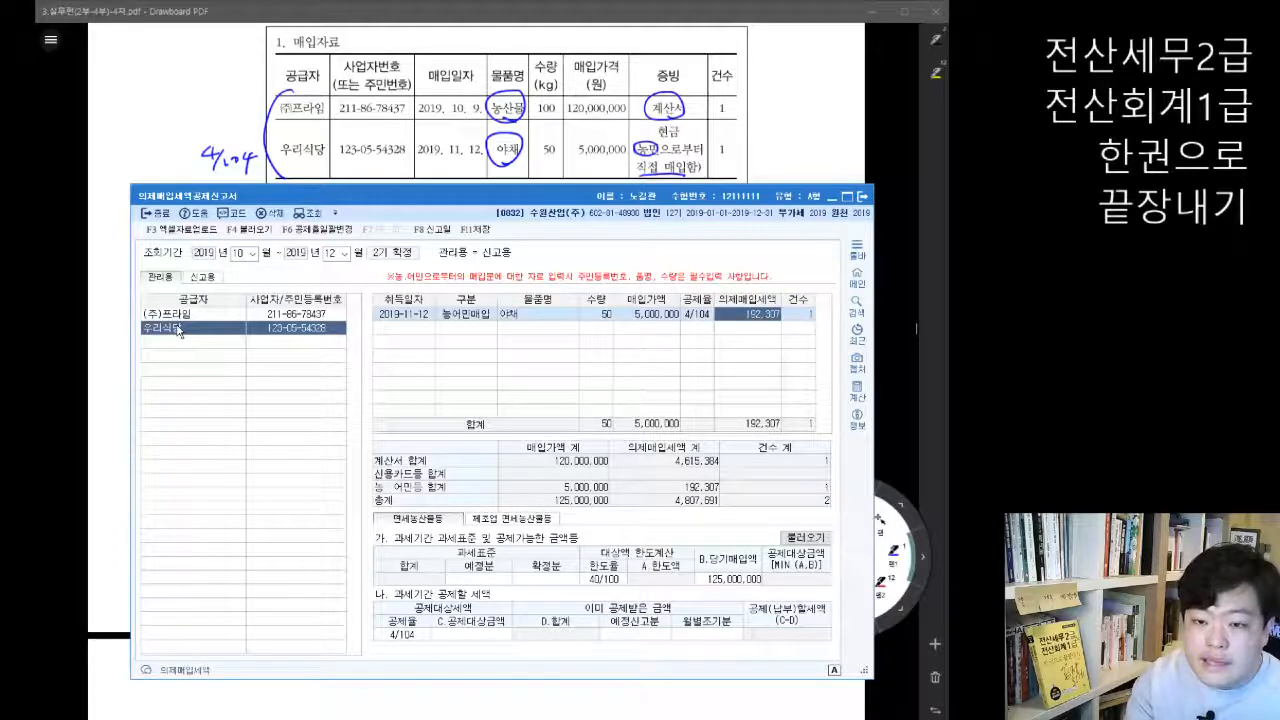
key("Return")
key("Return")
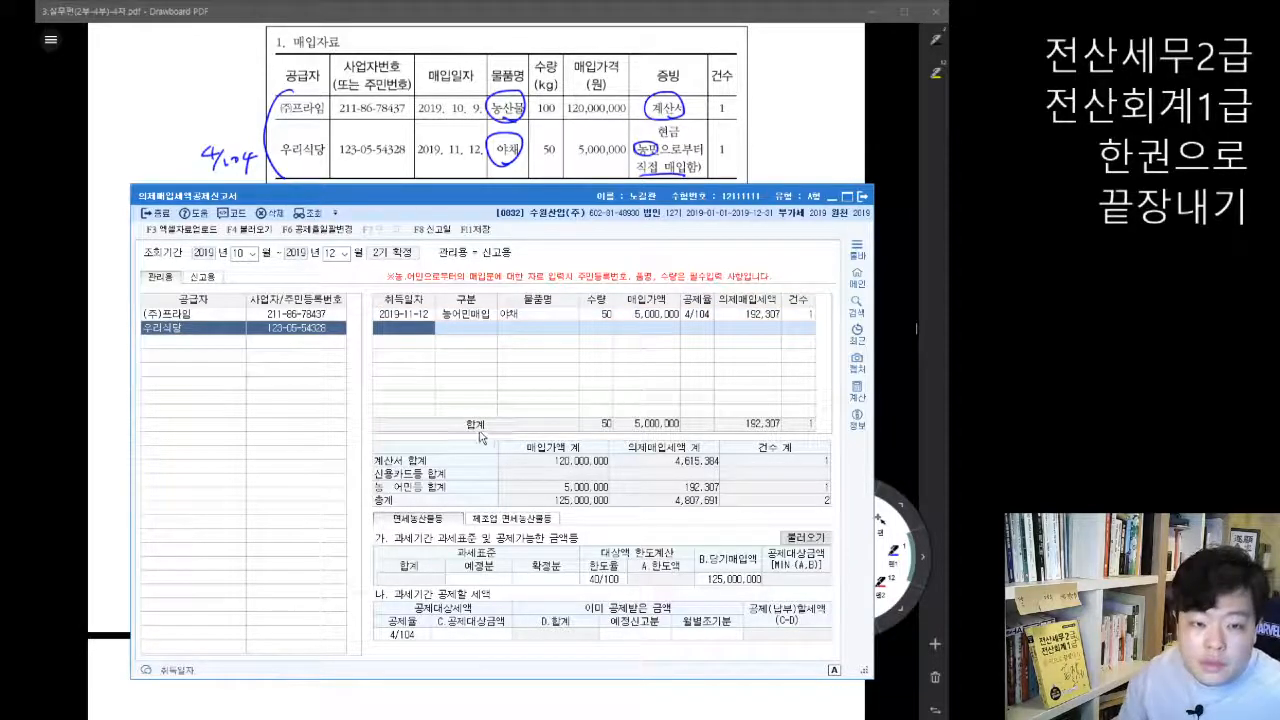
Step: Return to the Drawboard PDF textbook and underline 예정 and 확정 in the 추가자료 tax base sentence
left_click(900, 275)
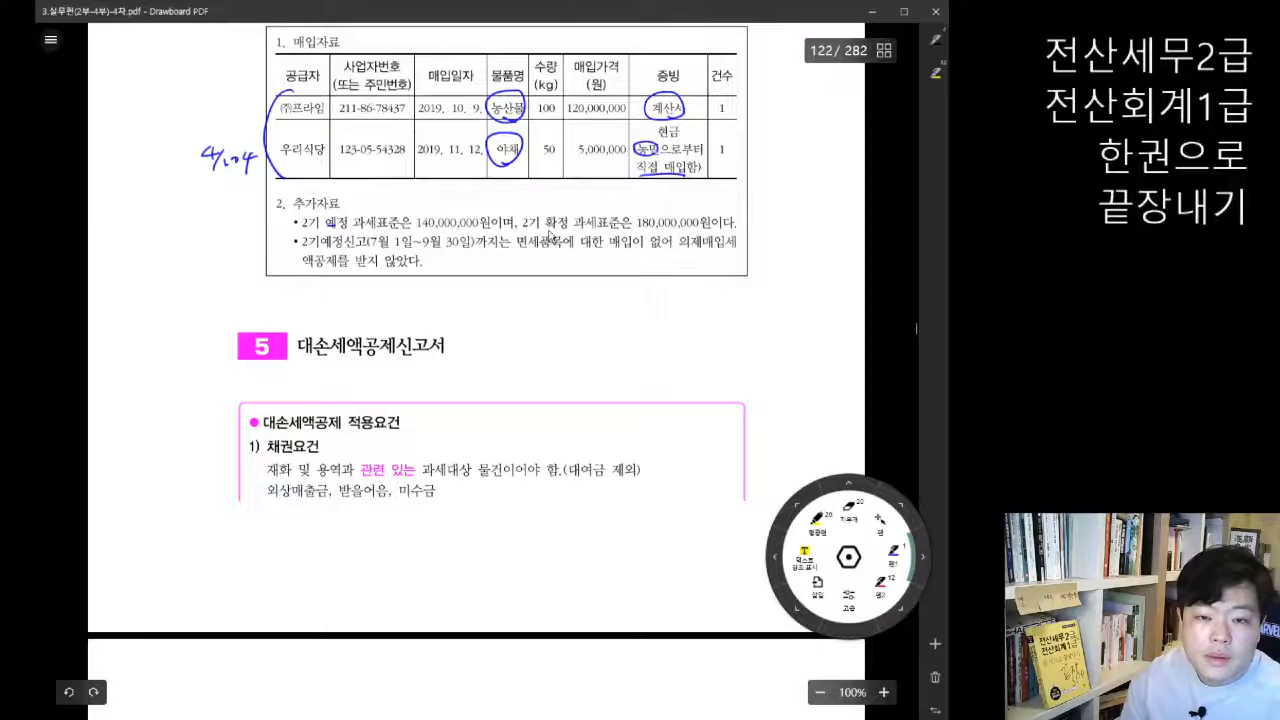
left_click_drag(547, 229, 568, 228)
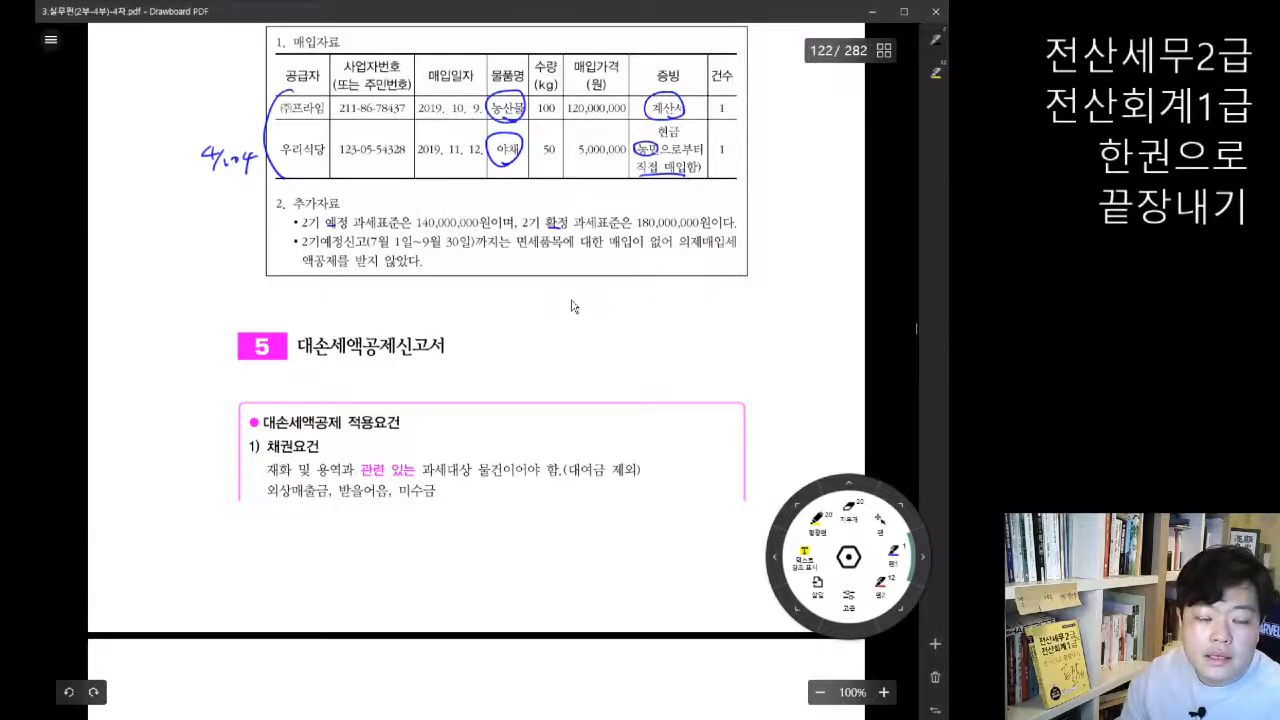
scroll(573, 306, "down", 1)
Step: Switch to KcLep and enter the 과세표준 amounts: 예정분 140,000,000 and 확정분 180,000,000
left_click(442, 719)
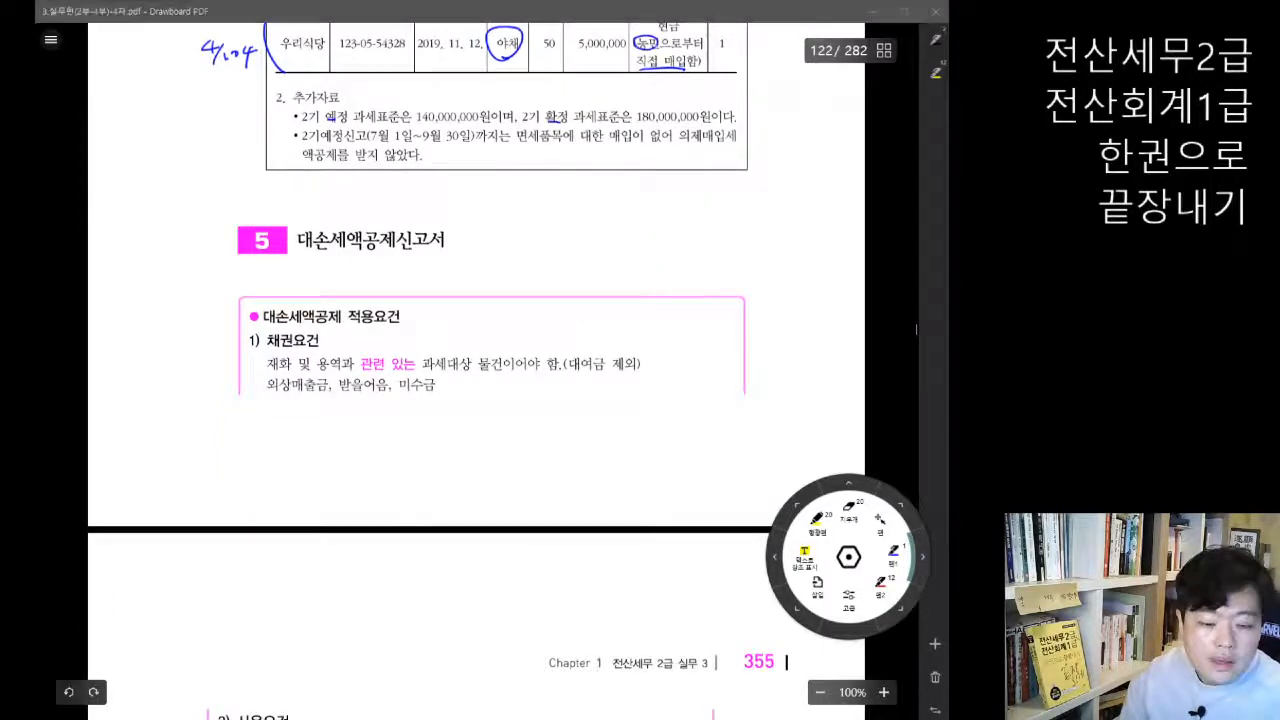
left_click(481, 579)
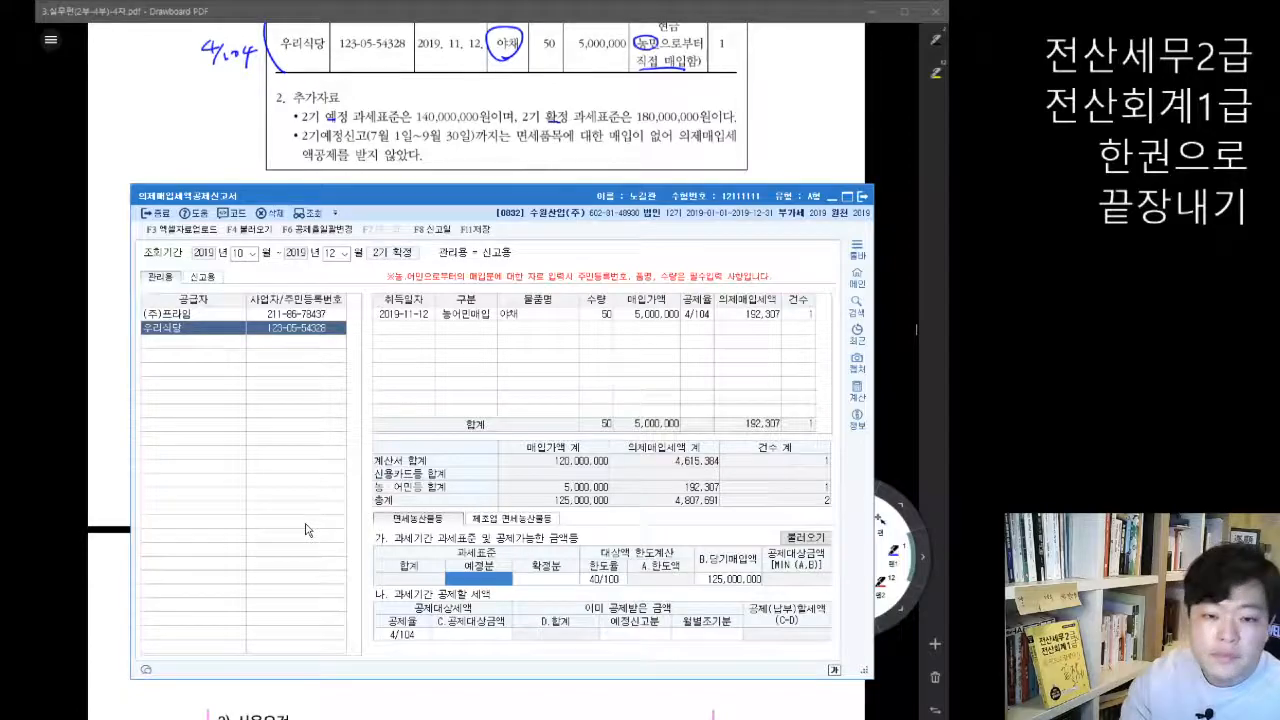
type("140000000")
key("Return")
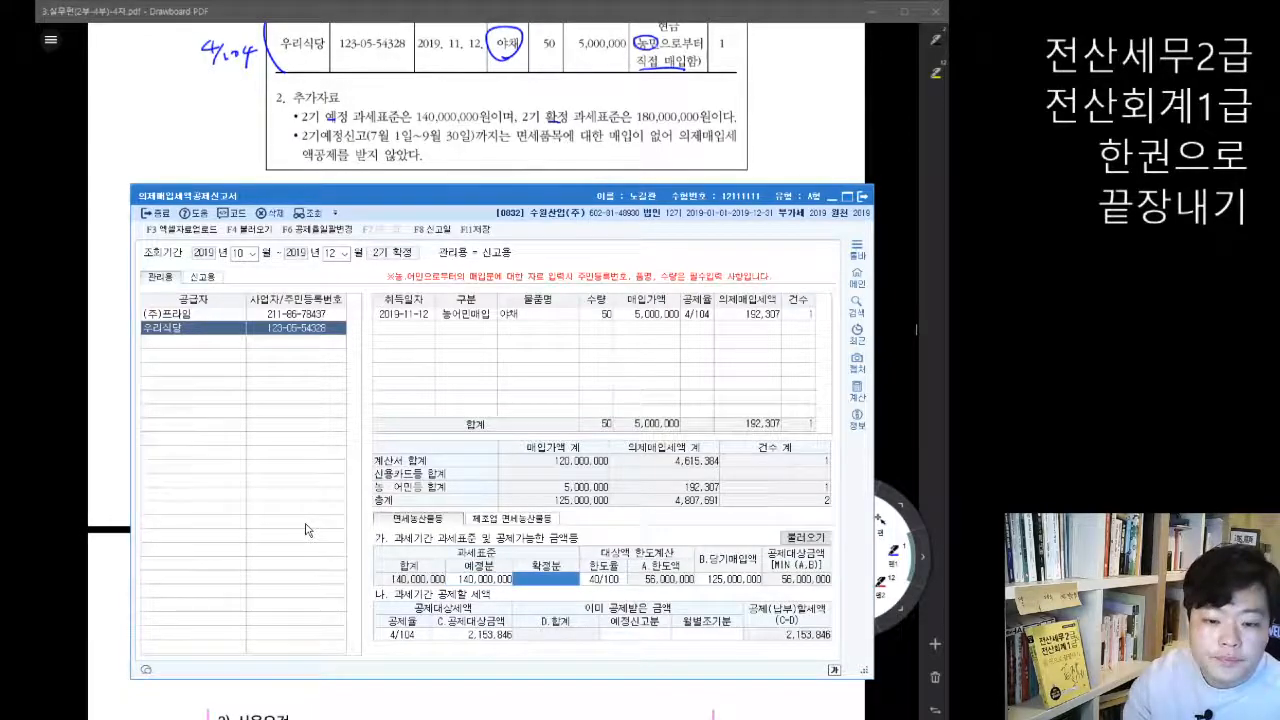
type("180000000")
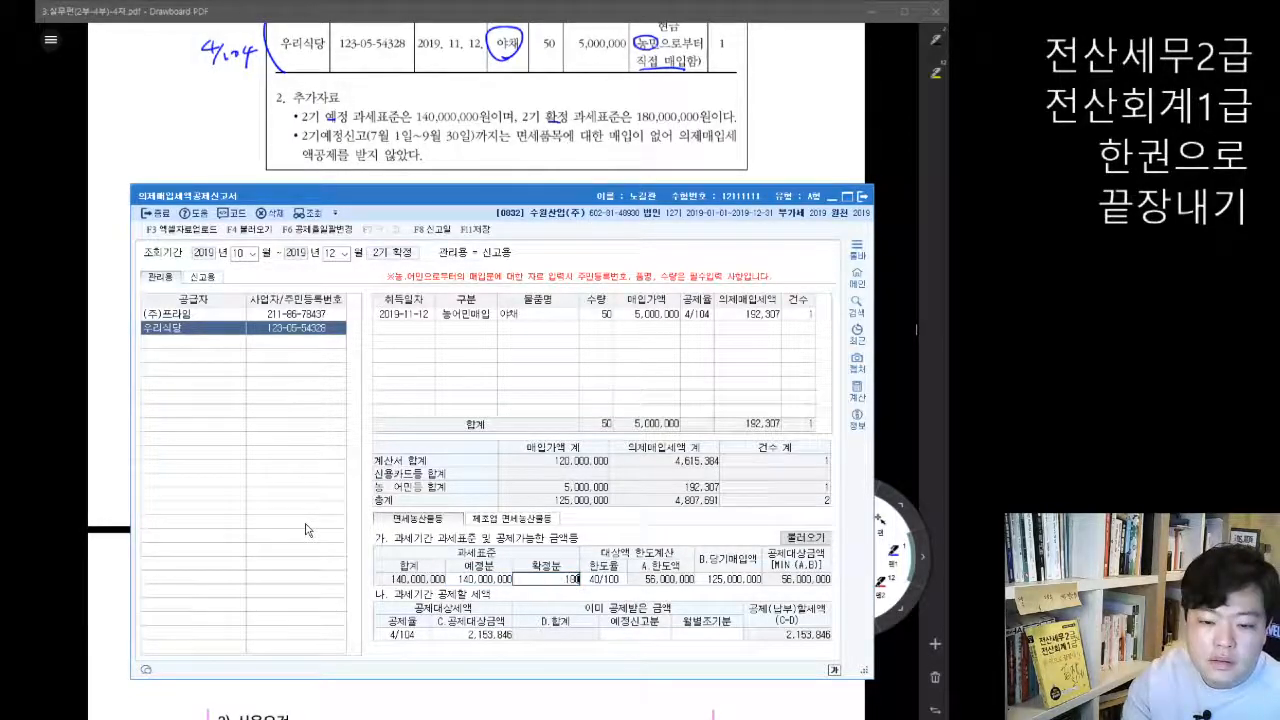
key("Return")
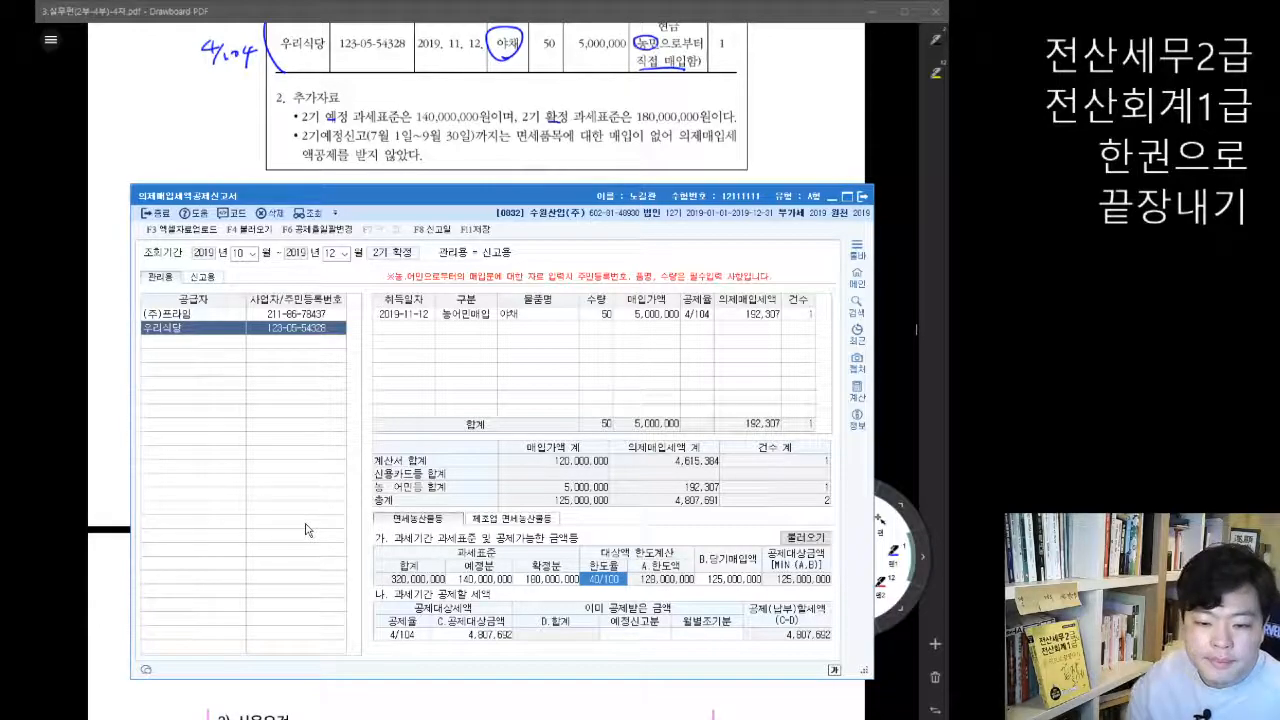
Step: Save the modified 의제매입세액공제신고서 for 2019 2기 확정 and close the form
left_click_drag(615, 201, 598, 189)
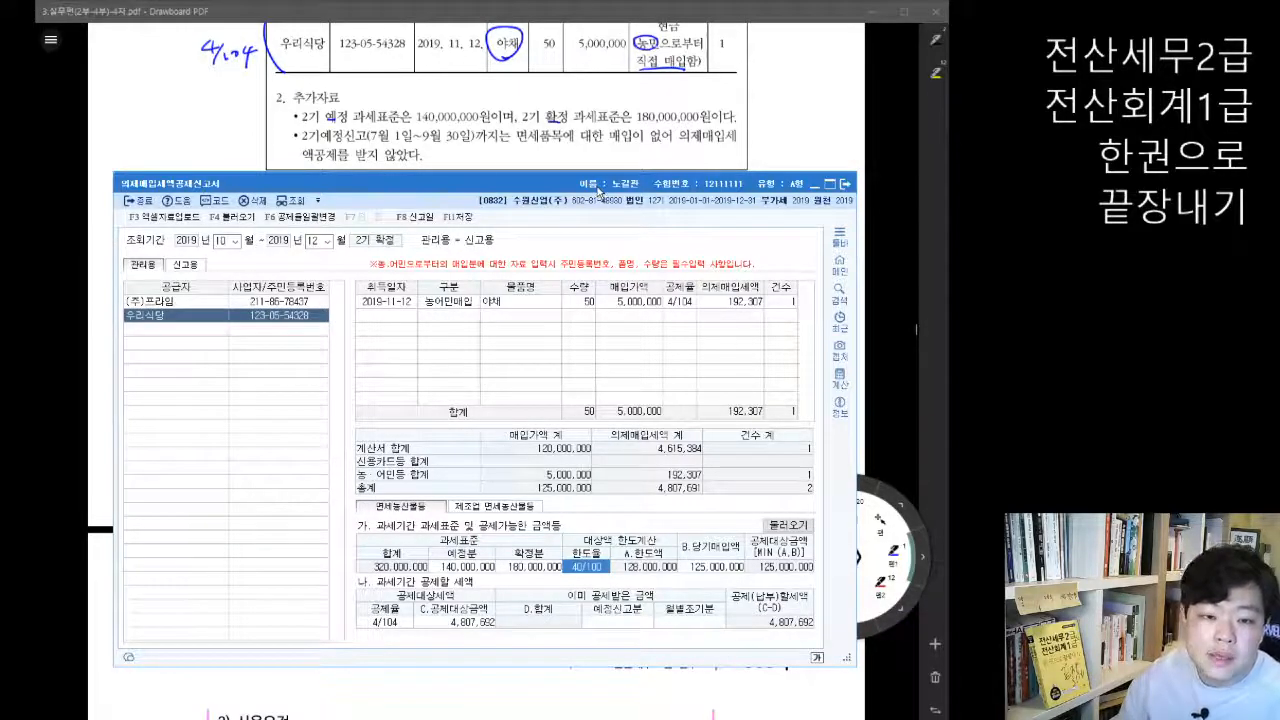
left_click(458, 216)
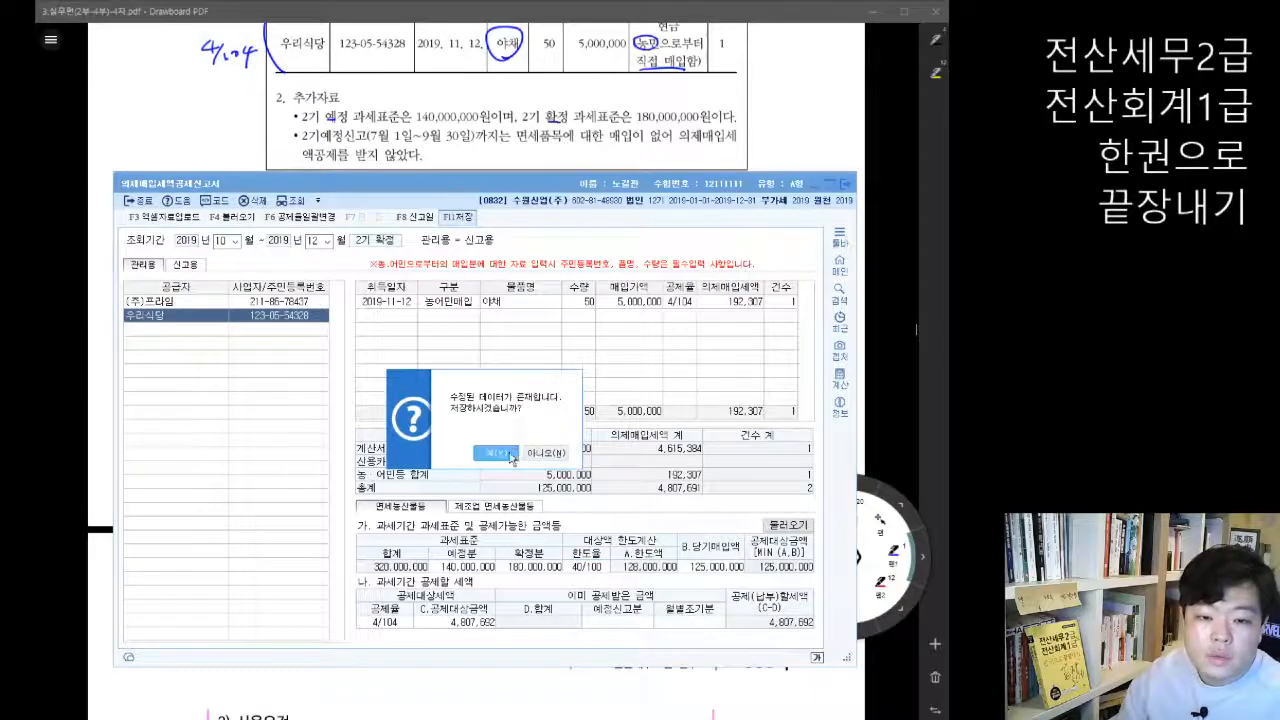
left_click(497, 453)
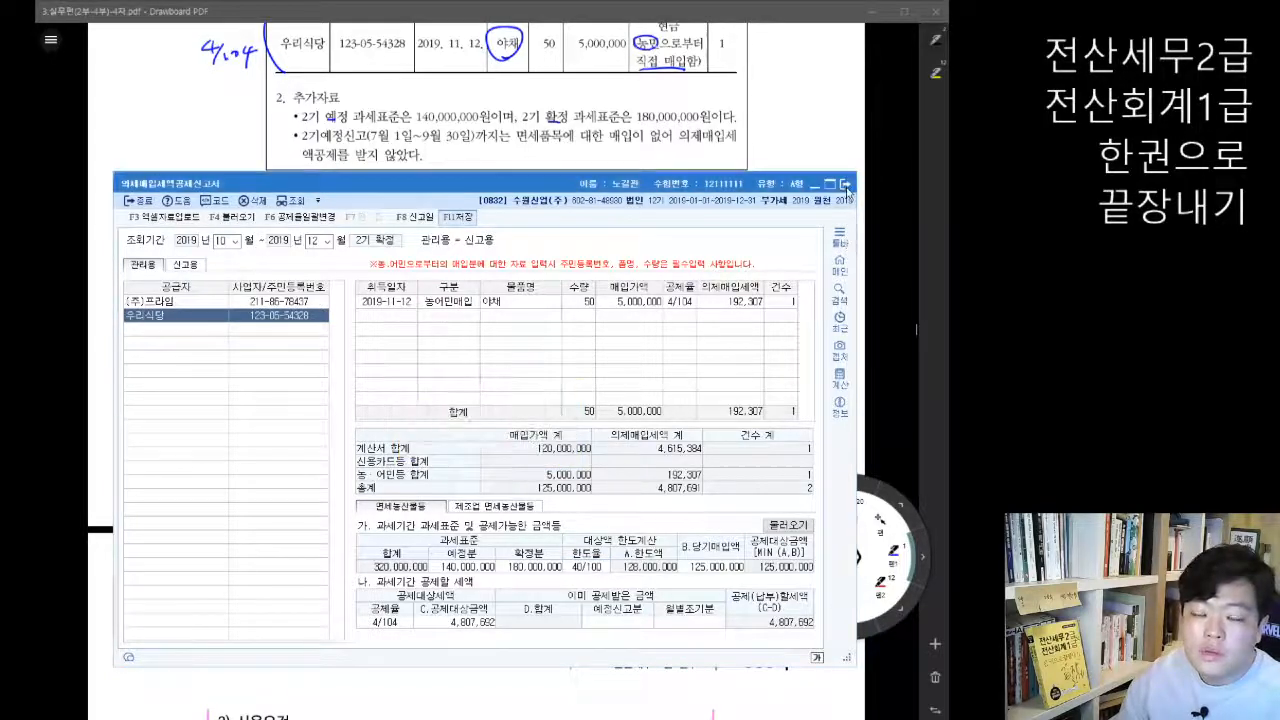
left_click(845, 185)
scroll(856, 294, "up", 5)
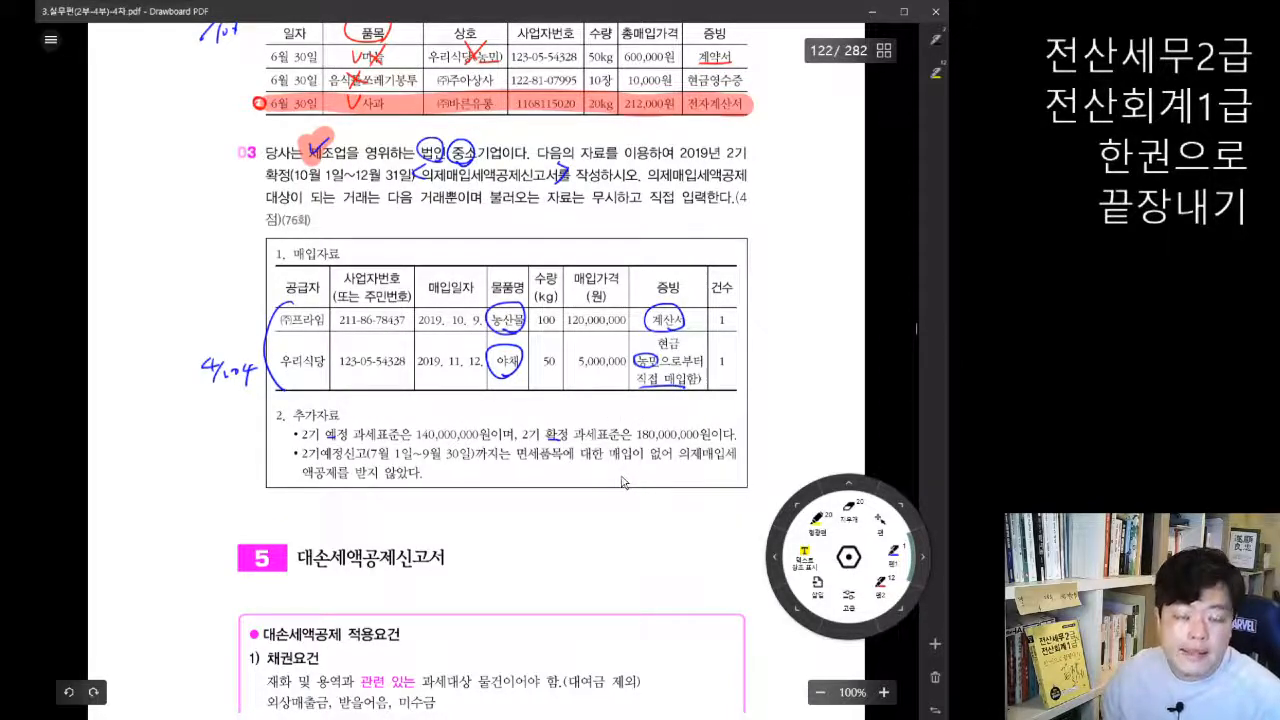
scroll(638, 512, "up", 3)
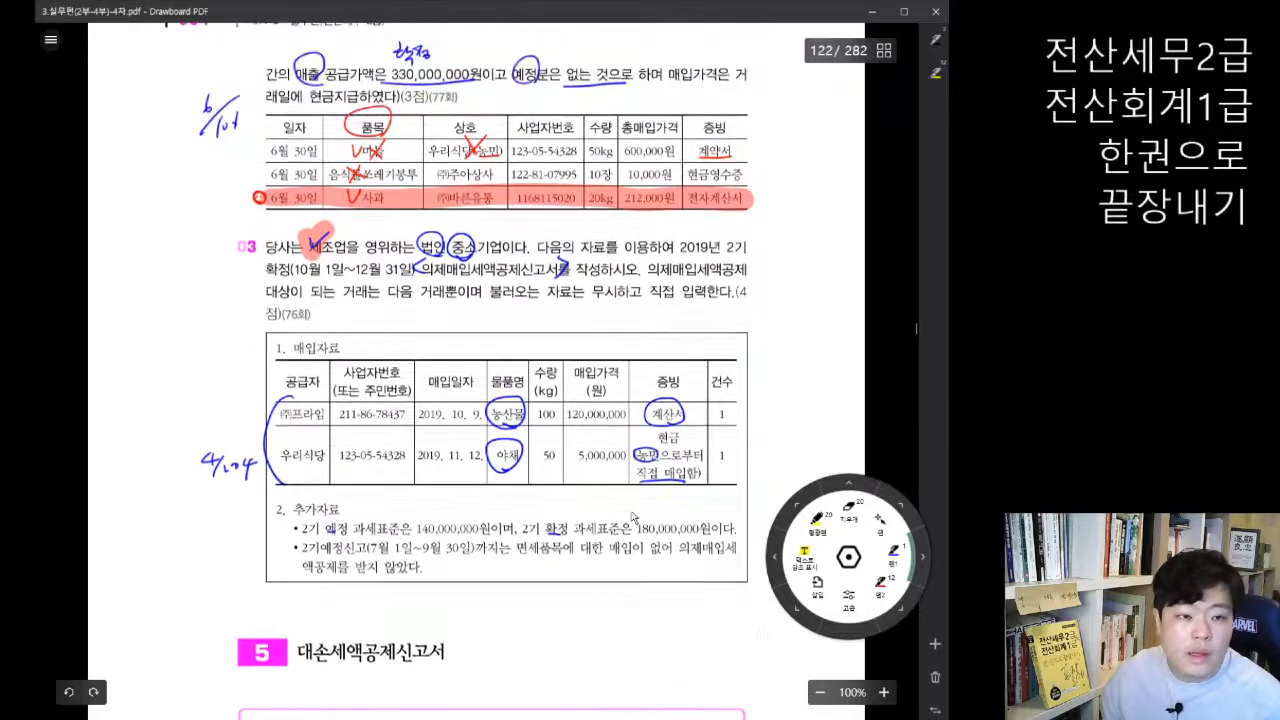
scroll(641, 514, "up", 3)
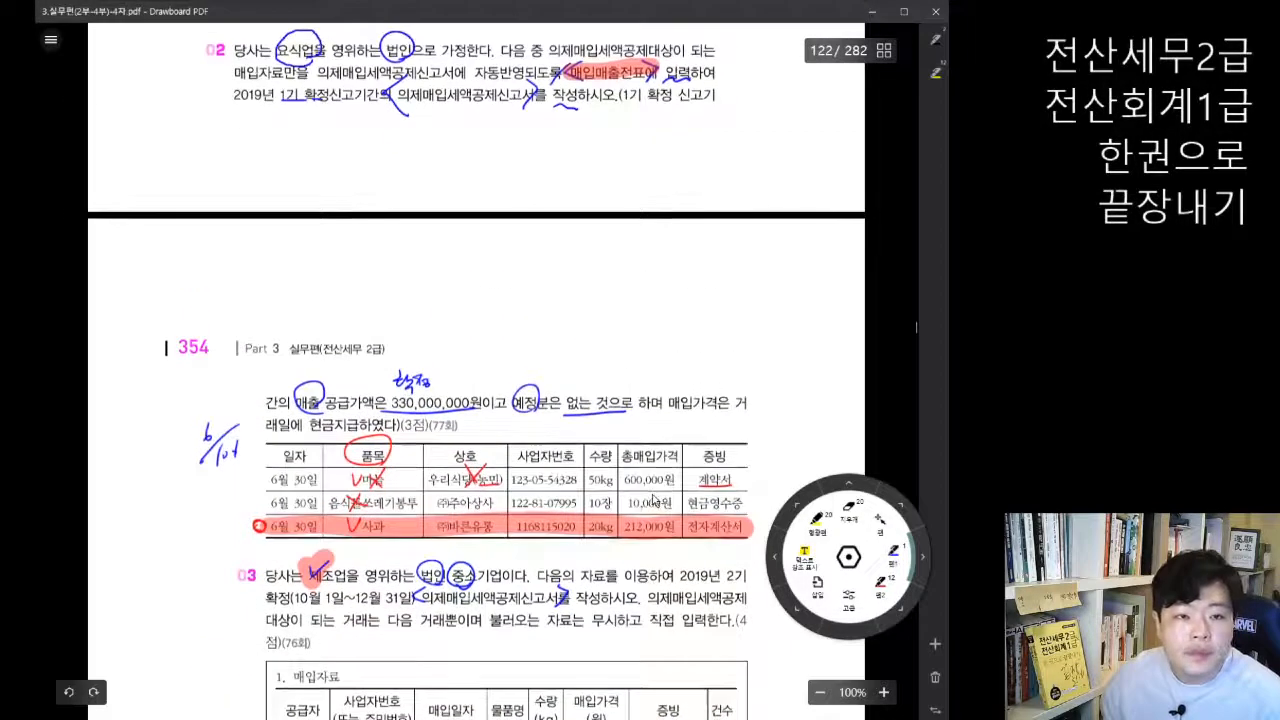